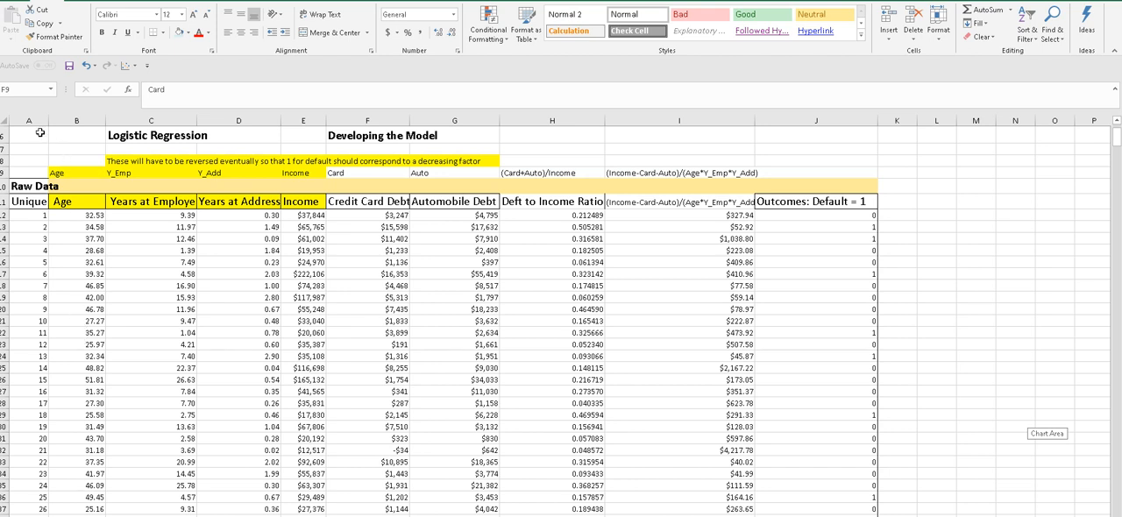
- Widen the Credit Card Debt and Deft to Income Ratio columns so that both headings fit
left_click(50, 134)
left_click_drag(50, 134, 848, 469)
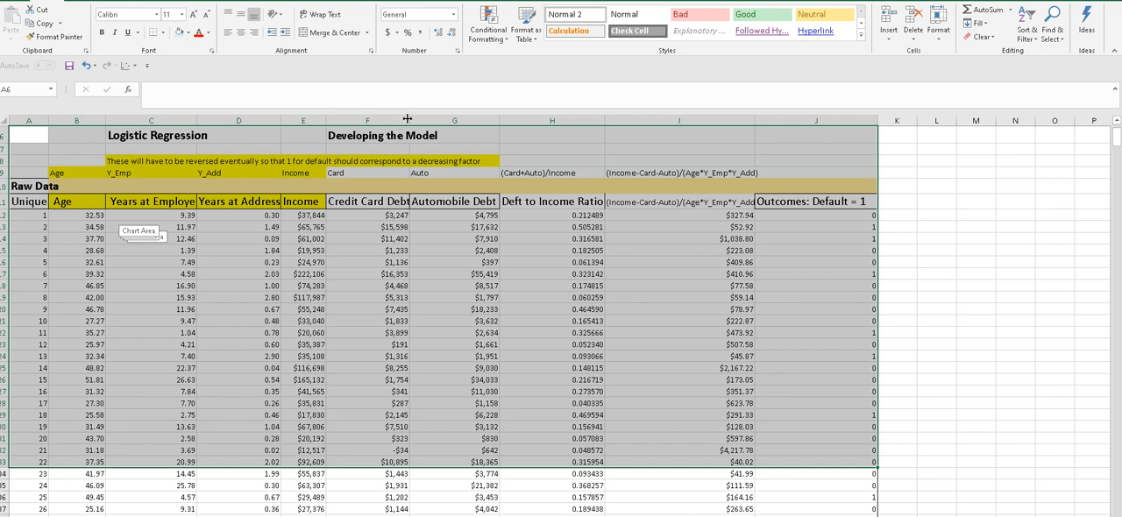
left_click_drag(409, 120, 425, 120)
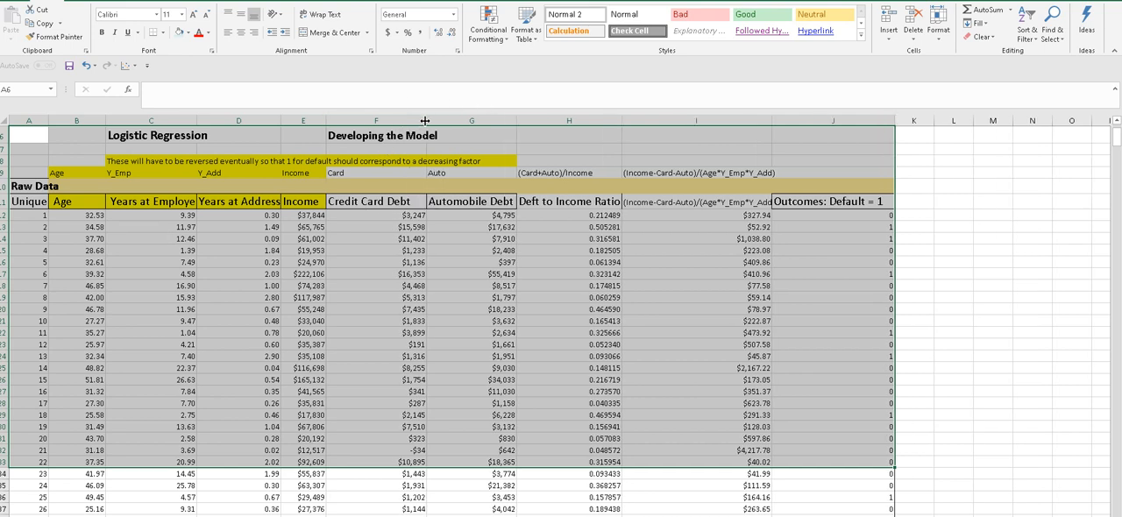
left_click(555, 200)
left_click_drag(616, 120, 628, 117)
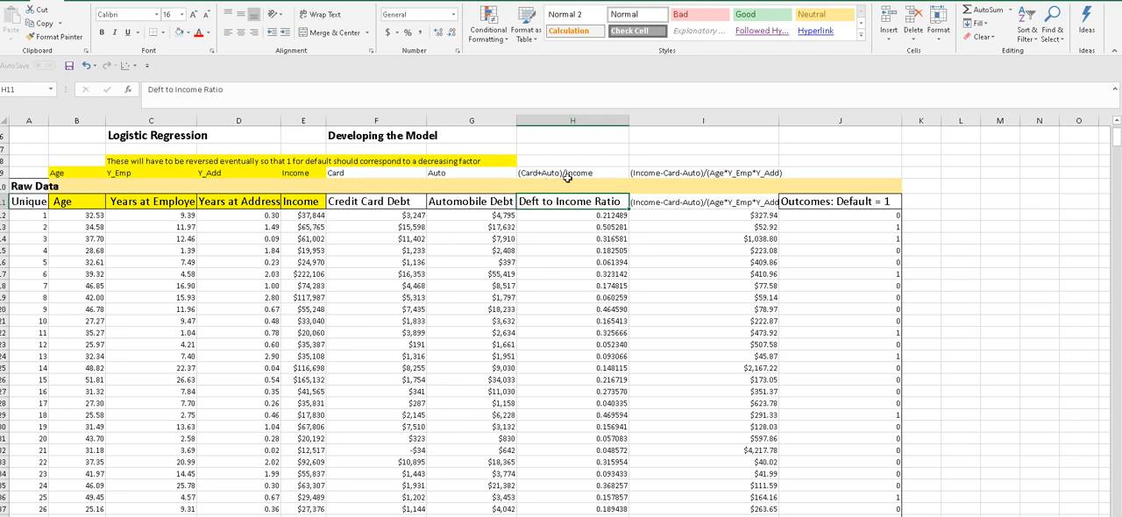
- Check the first-row formulas in columns H and I, and widen column I to fit its full heading
left_click(546, 214)
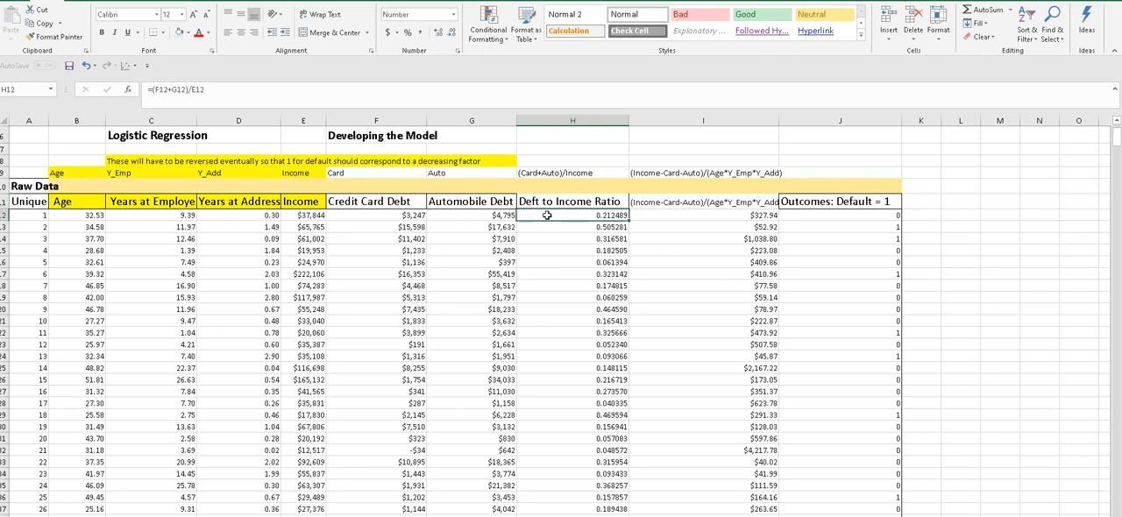
left_click(650, 214)
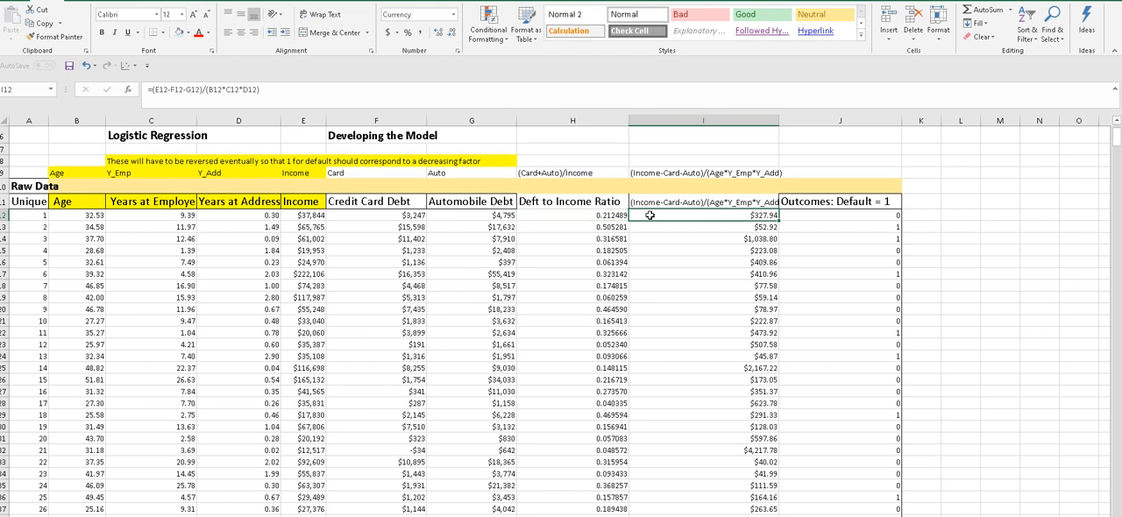
left_click(650, 201)
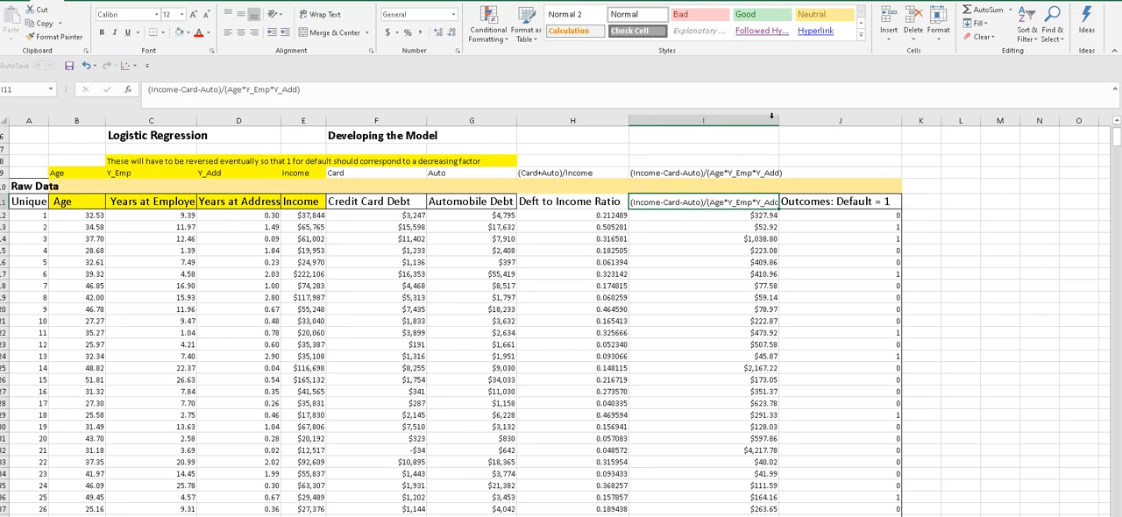
left_click_drag(779, 120, 794, 120)
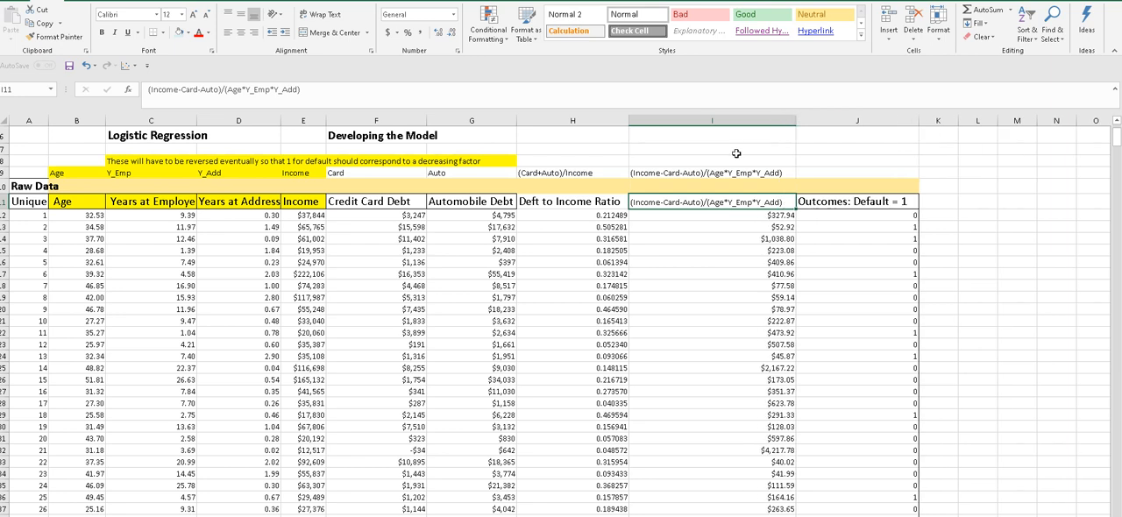
- Examine the formula in I12 and how the Outcomes: Default = 1 column codes the first few records
left_click(706, 214)
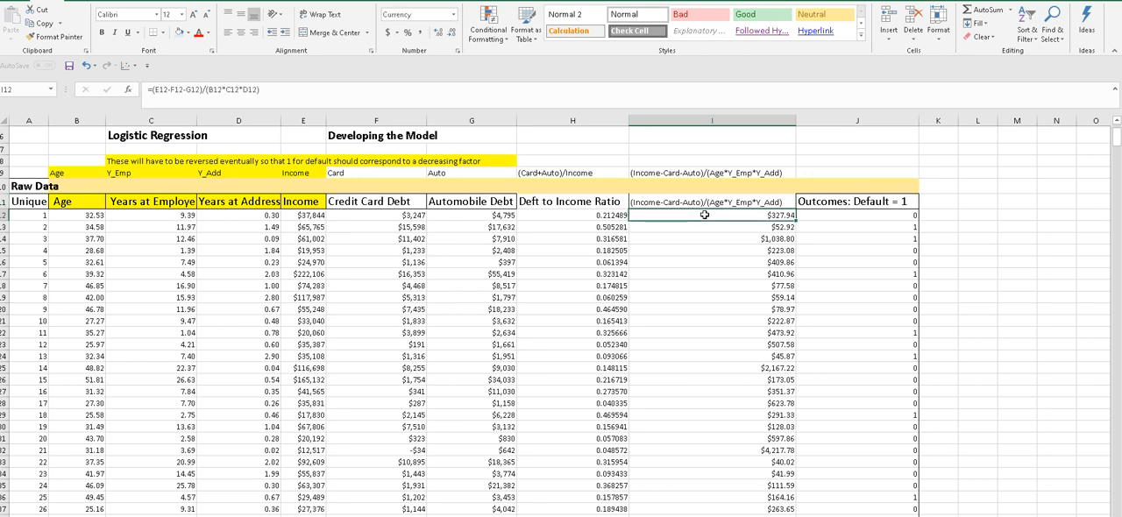
left_click(807, 214)
left_click(805, 163)
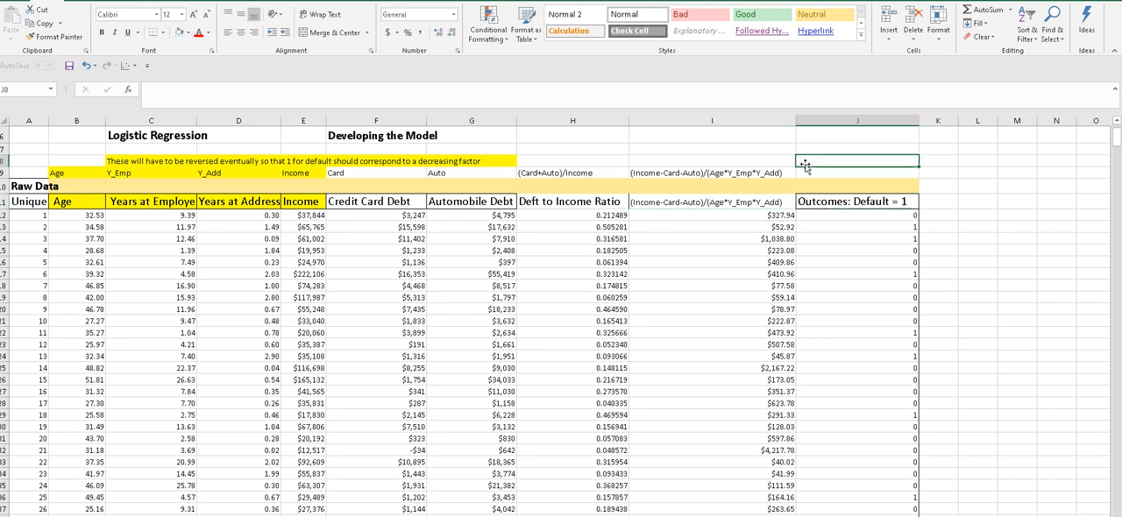
left_click(808, 215)
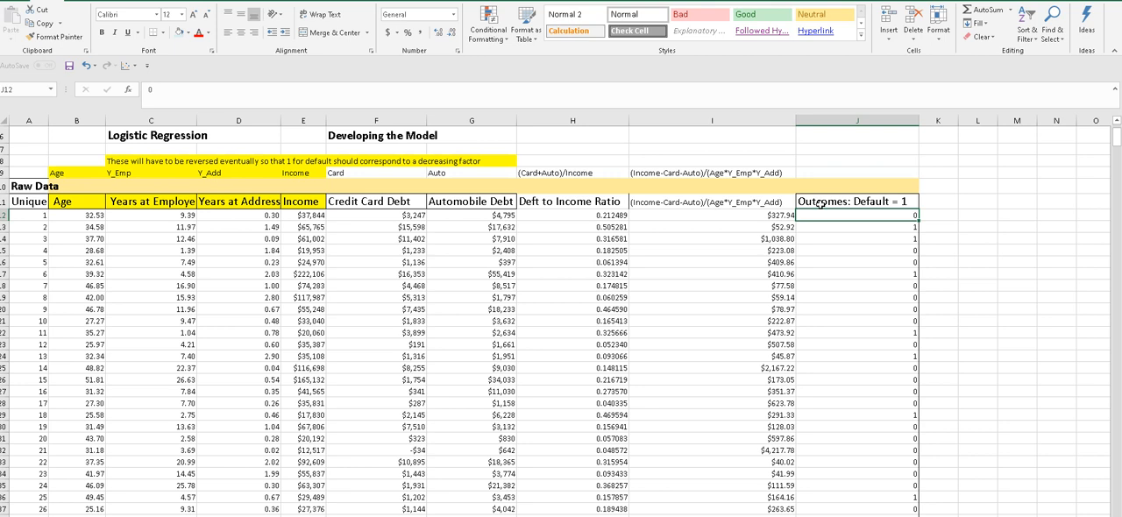
left_click(816, 202)
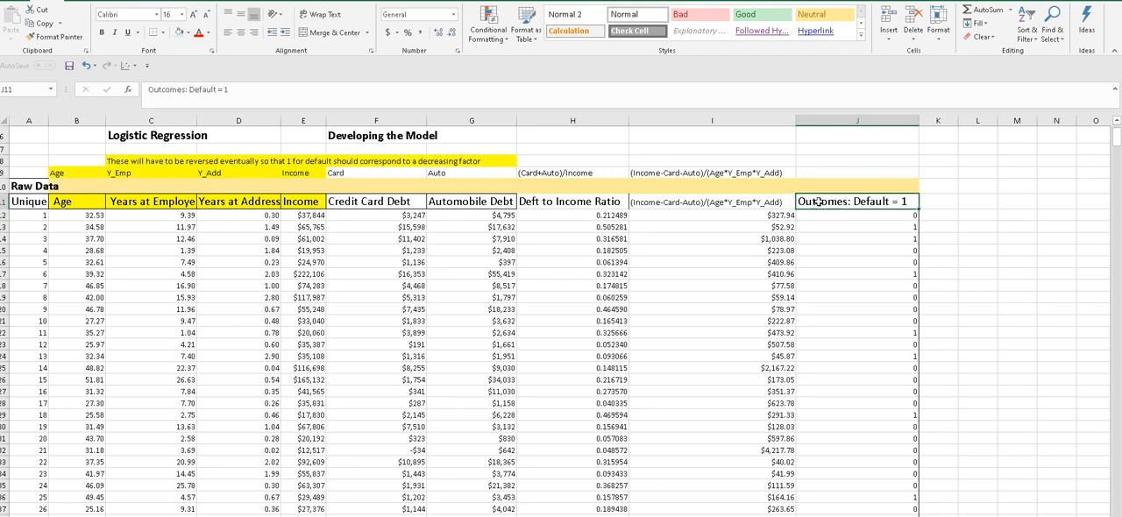
key("Down")
left_click(821, 201)
left_click(822, 217)
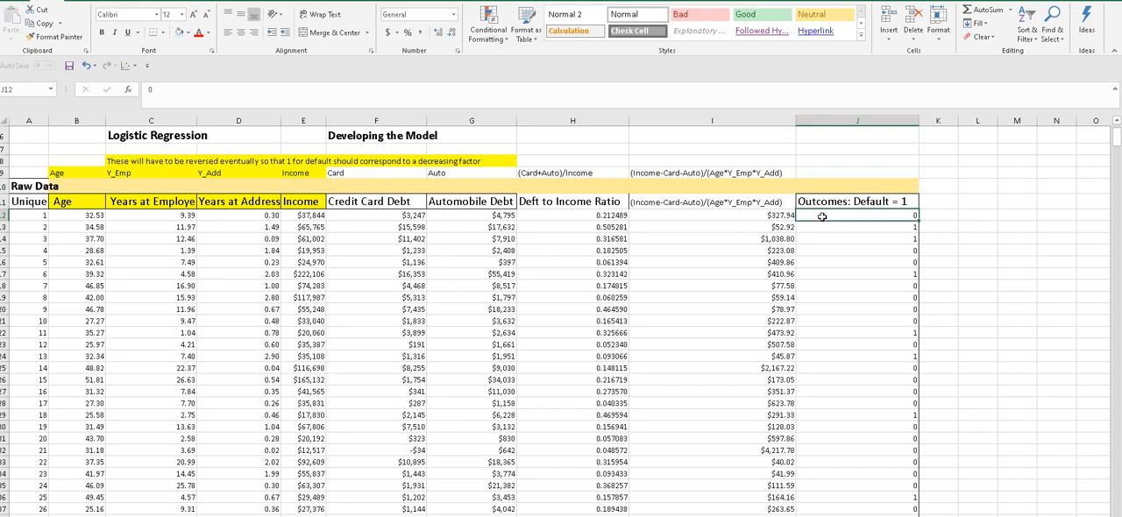
left_click(829, 226)
left_click(705, 237)
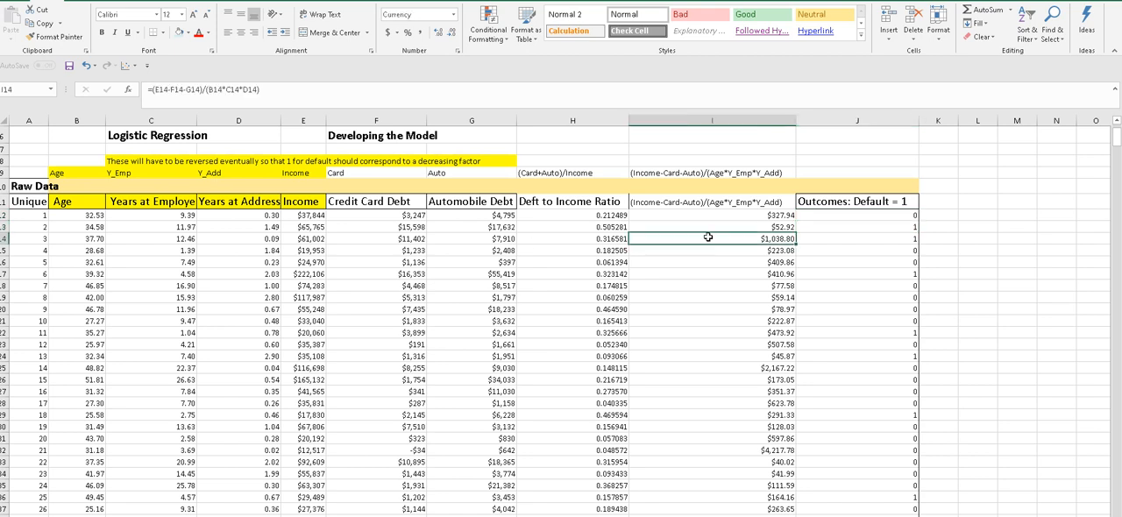
- Compare the Age and Years at Employer inputs with the default outcome of the first records
left_click(90, 151)
left_click(119, 223)
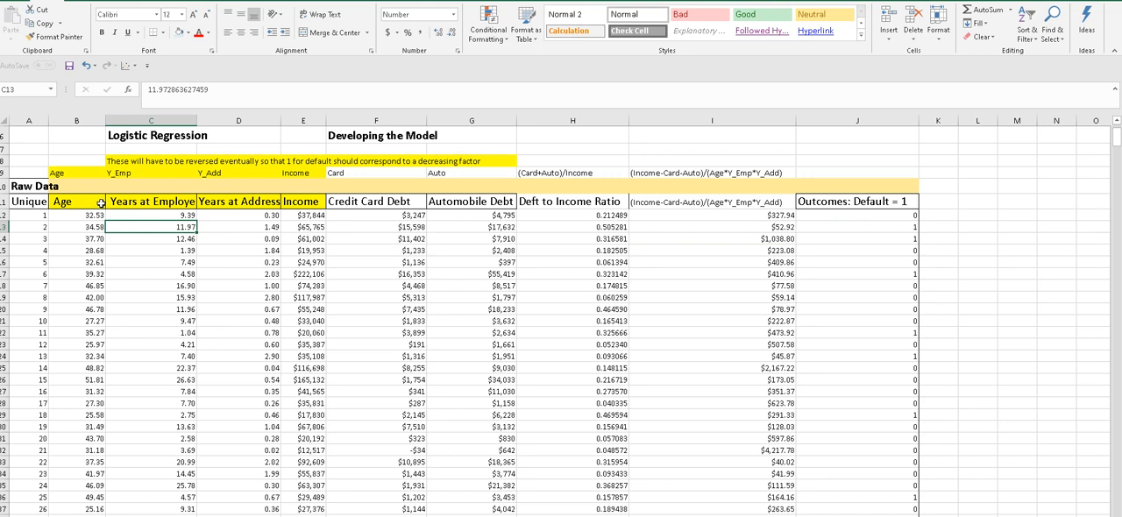
left_click(97, 201)
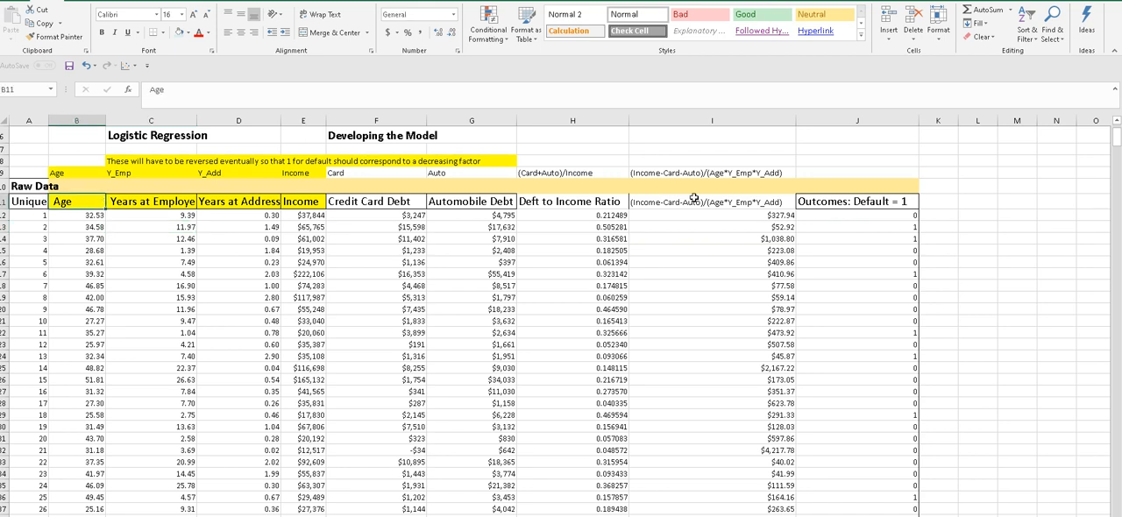
left_click(808, 201)
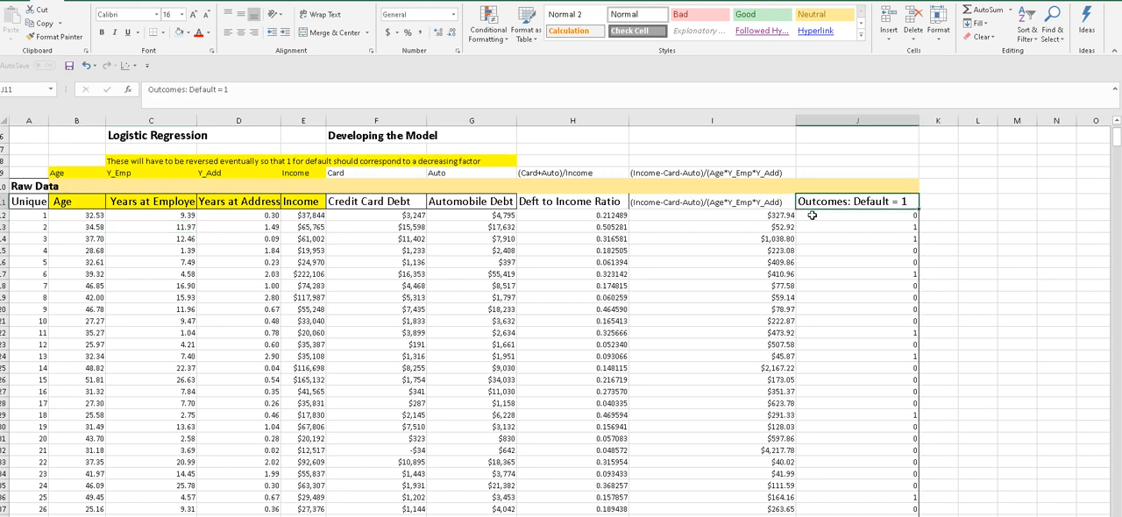
left_click(813, 215)
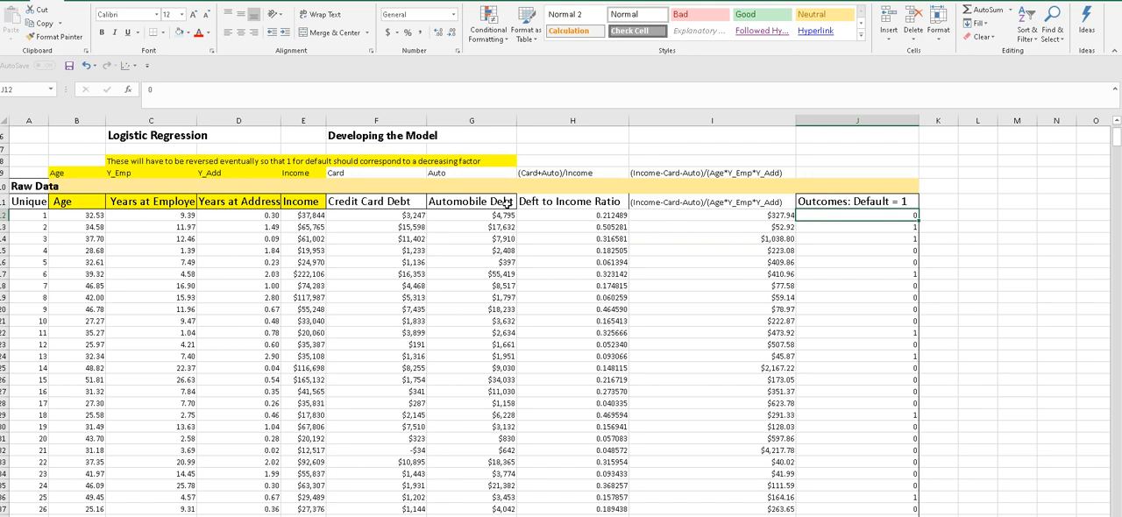
left_click(148, 213)
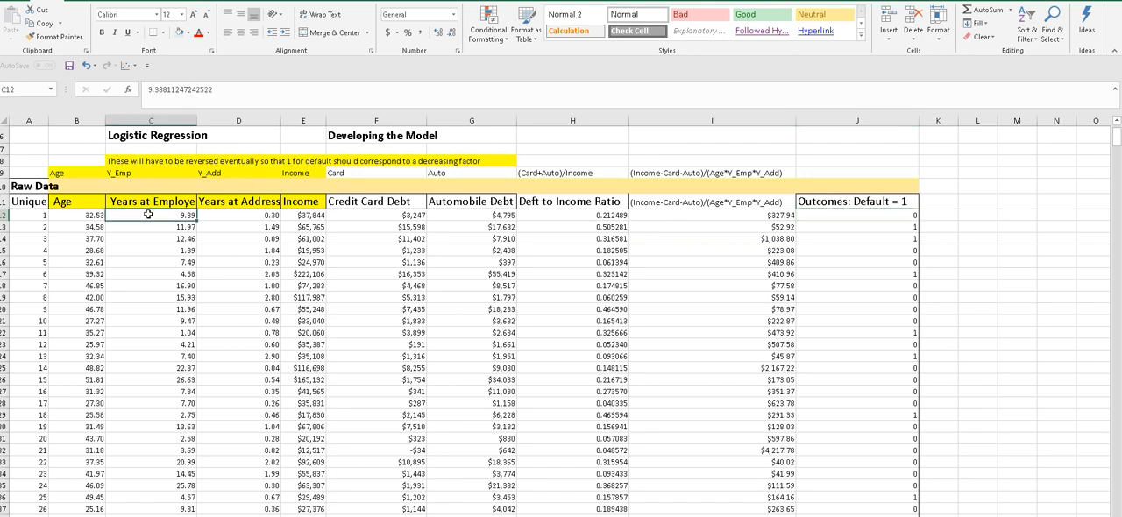
left_click(93, 214)
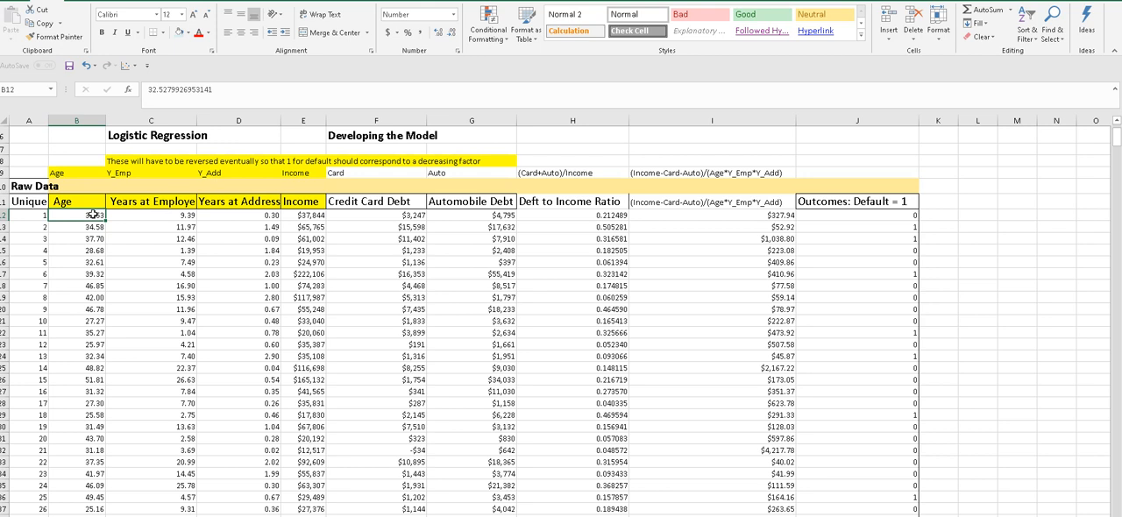
- Examine the yellow Age heading and its first value alongside the Years at Employer heading
left_click(79, 204)
left_click(82, 219)
left_click(82, 203)
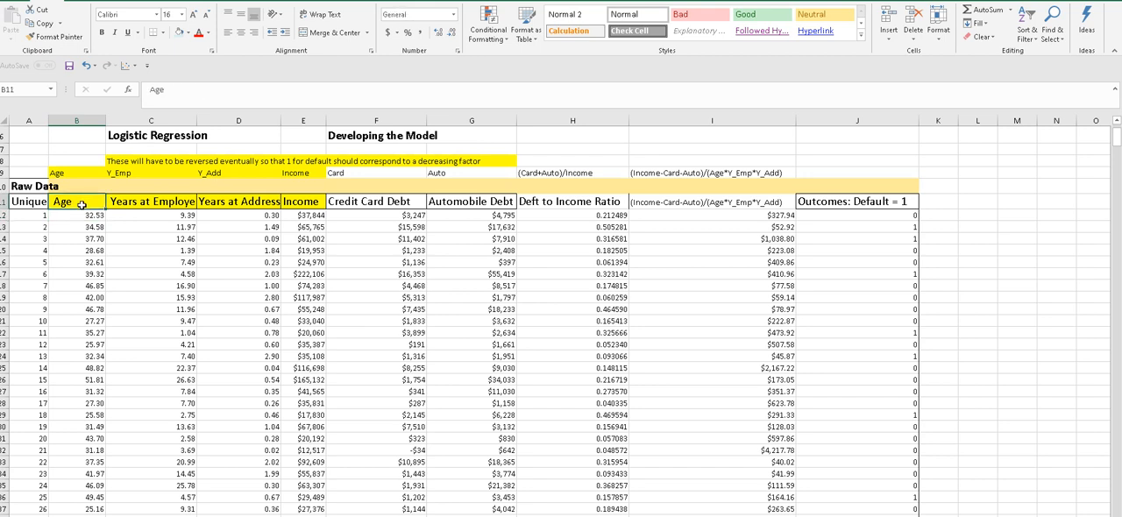
left_click(84, 217)
left_click(84, 206)
left_click(83, 217)
left_click(84, 203)
left_click(137, 203)
left_click(84, 203)
left_click(84, 216)
left_click(86, 200)
left_click(85, 213)
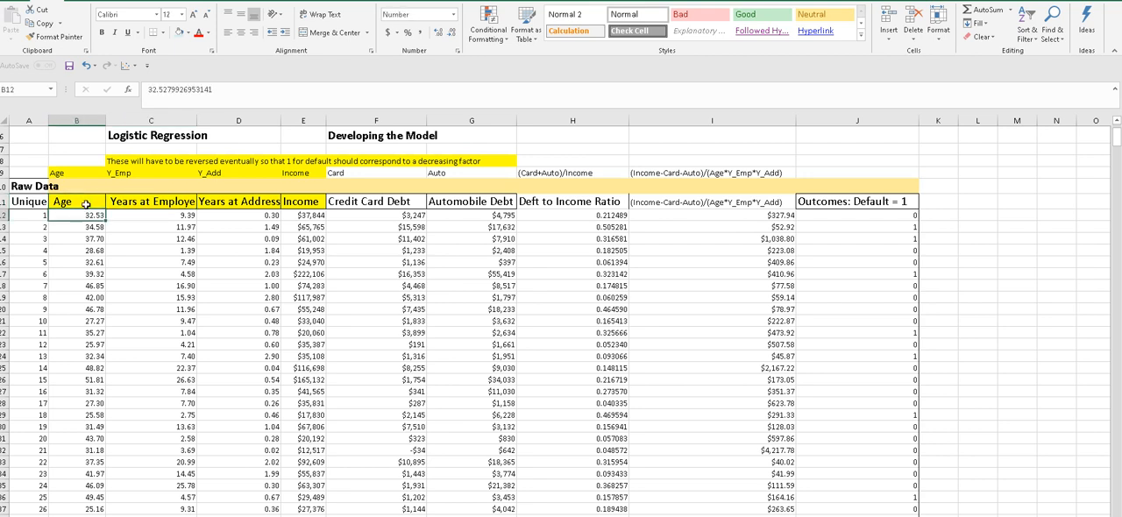
left_click(85, 201)
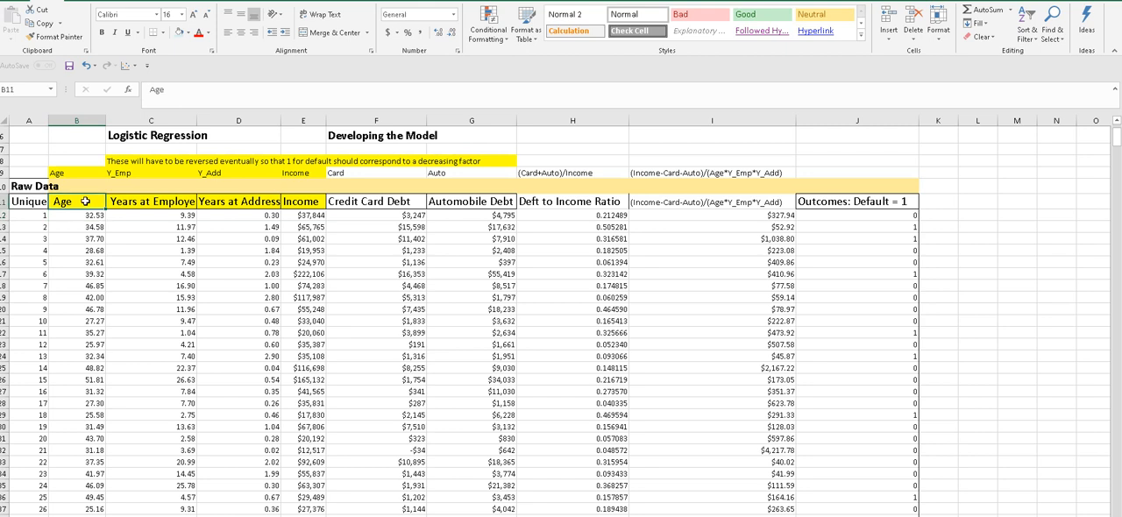
left_click(121, 204)
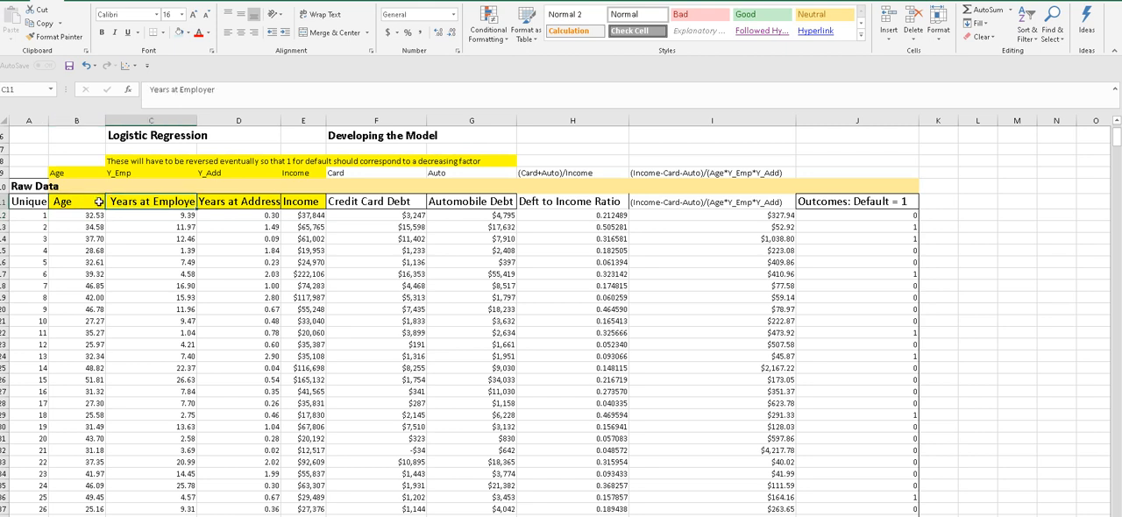
left_click(98, 202)
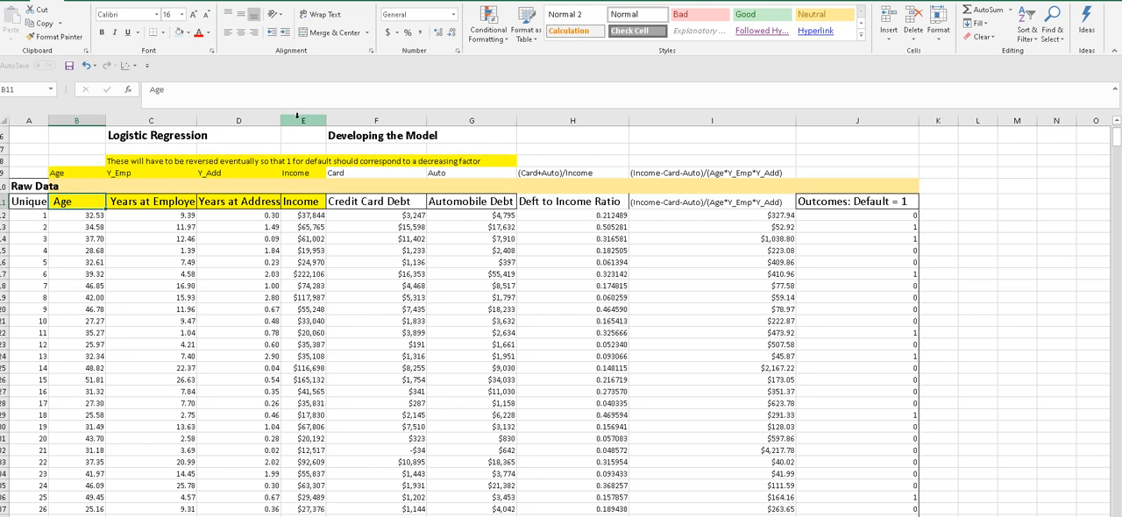
- Widen the Years at Address, Years at Employer and Income columns
left_click_drag(281, 117, 294, 117)
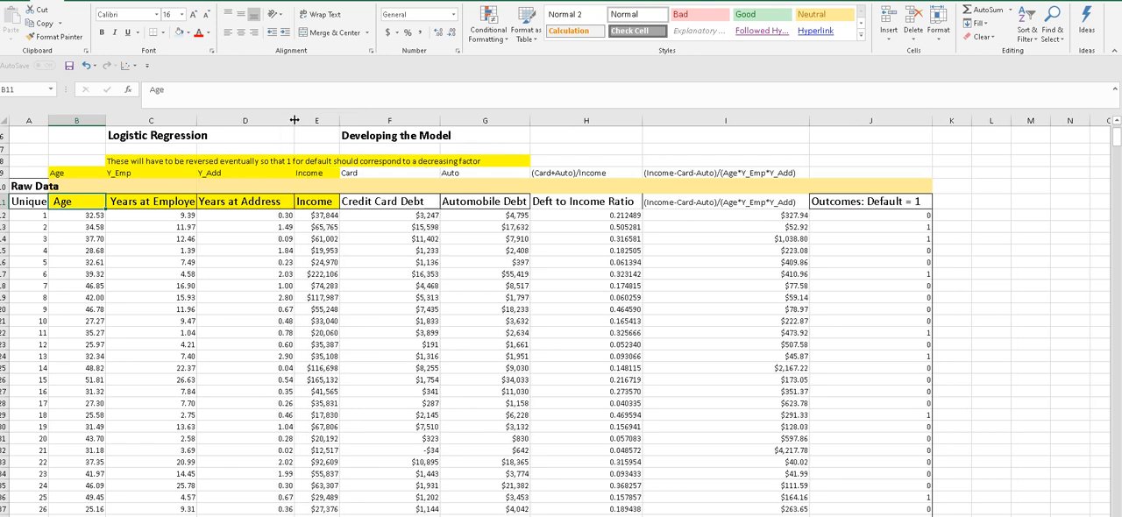
left_click(170, 204)
left_click_drag(194, 117, 207, 117)
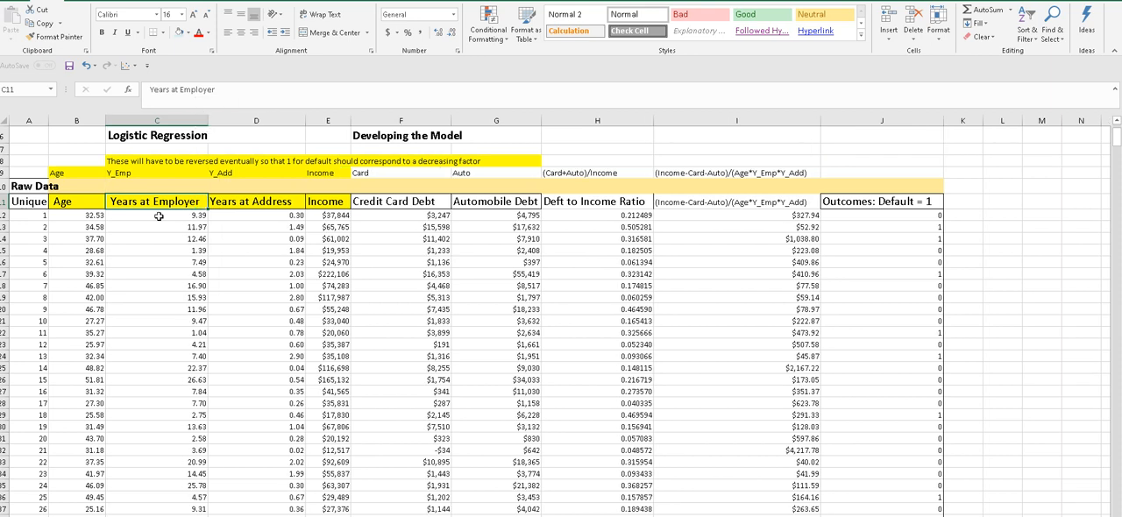
left_click(317, 215)
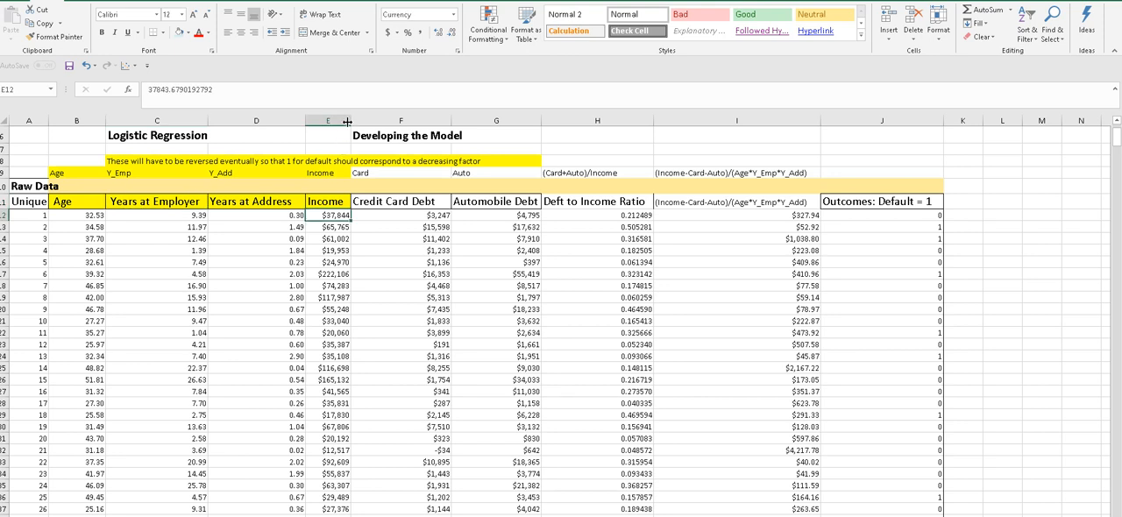
left_click_drag(348, 120, 358, 120)
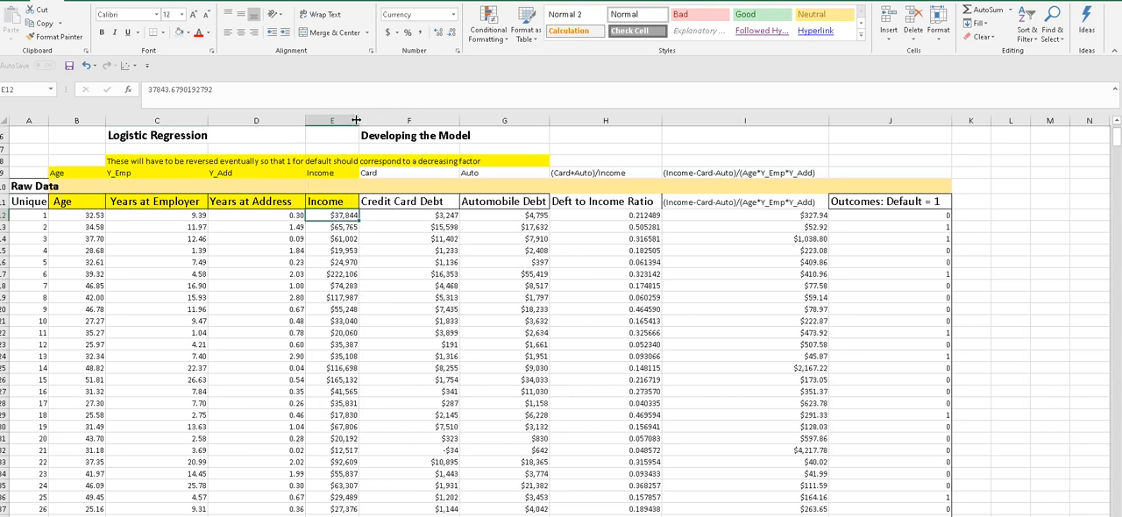
- Review the yellow-marked factors from Income back to Age, and select their headings in B11:E11
left_click(328, 202)
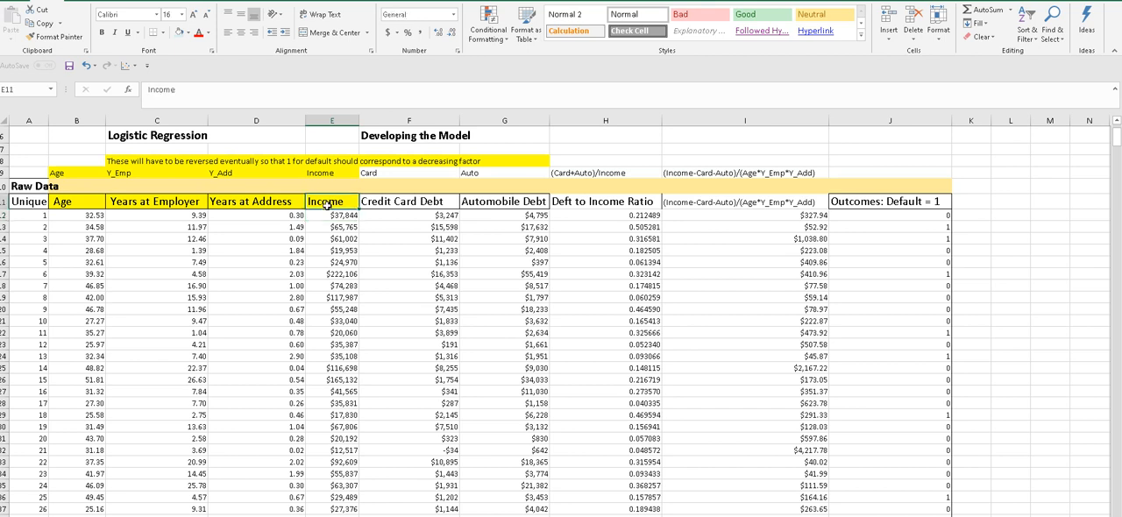
left_click(327, 216)
left_click(282, 203)
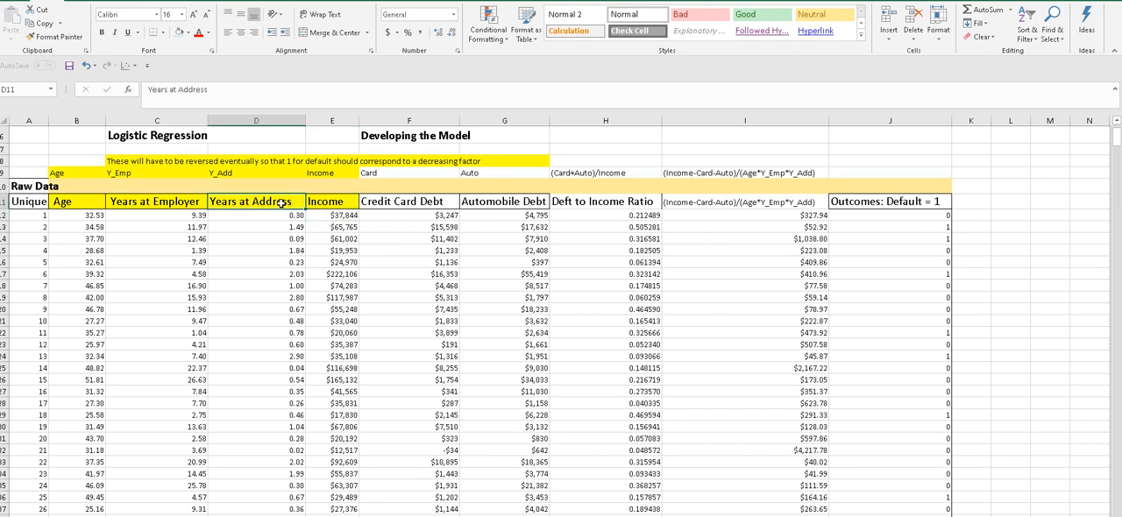
left_click(277, 215)
left_click(275, 203)
left_click(274, 215)
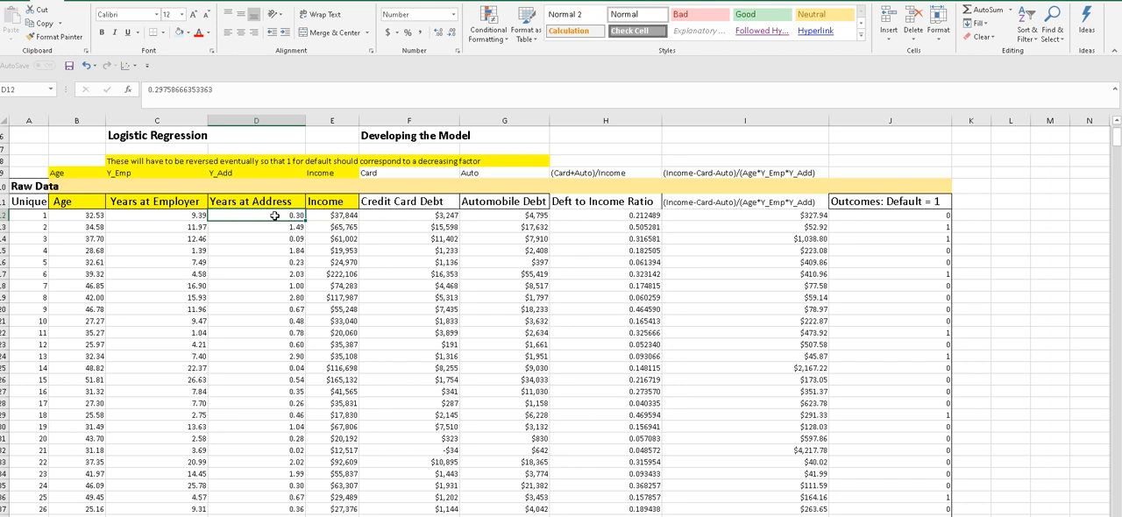
left_click(177, 215)
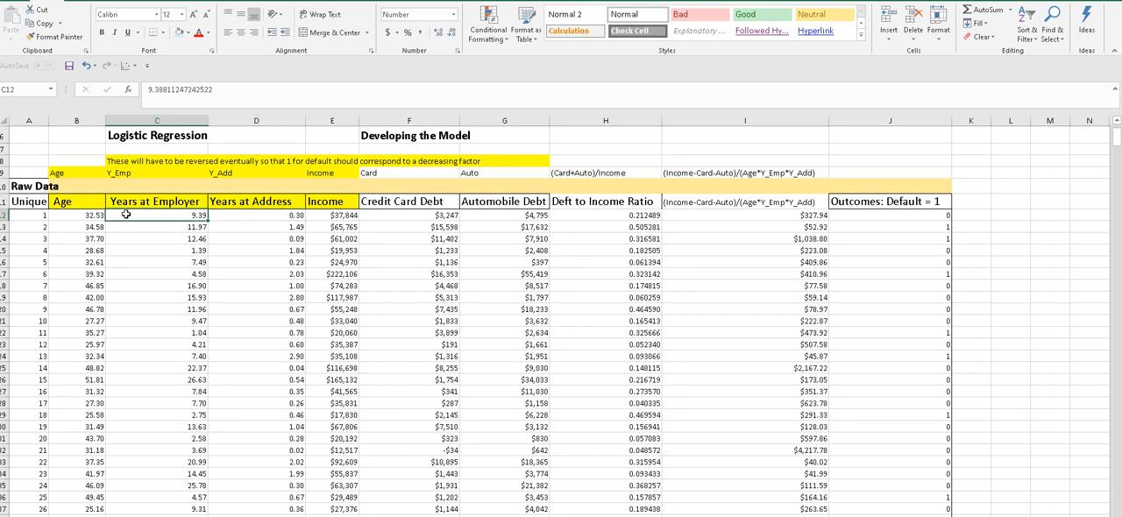
left_click(90, 203)
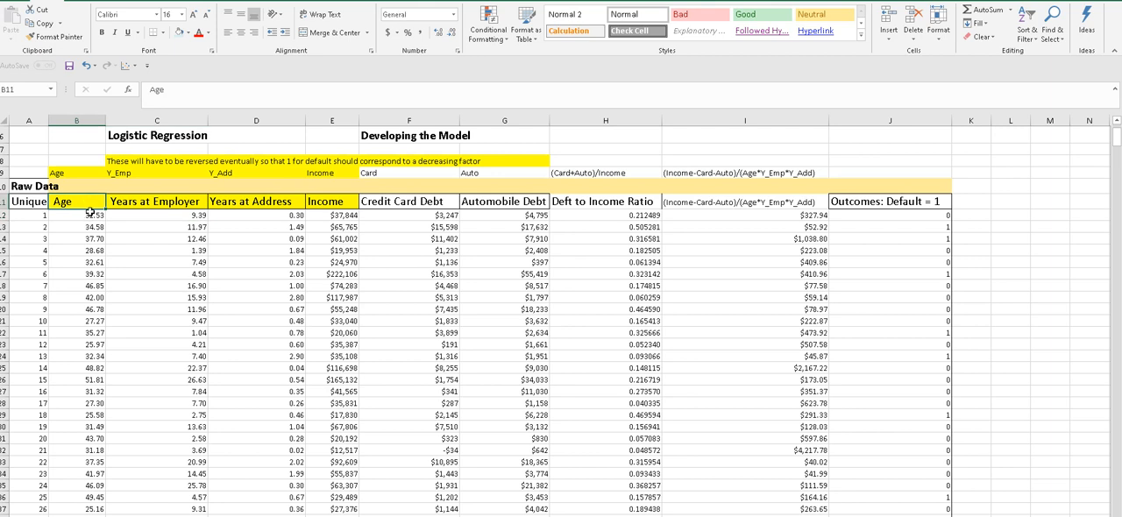
left_click(90, 214)
left_click(84, 201)
left_click(200, 218)
left_click_drag(65, 203, 313, 202)
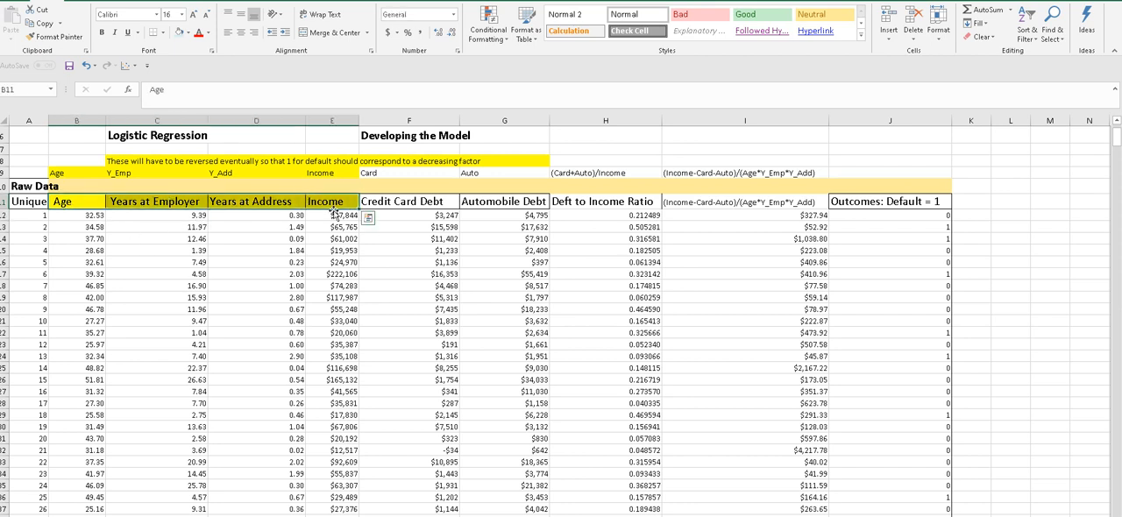
- Examine the Credit Card Debt heading and compare the debt of records 1 and 7
left_click(399, 213)
left_click(387, 203)
left_click(393, 216)
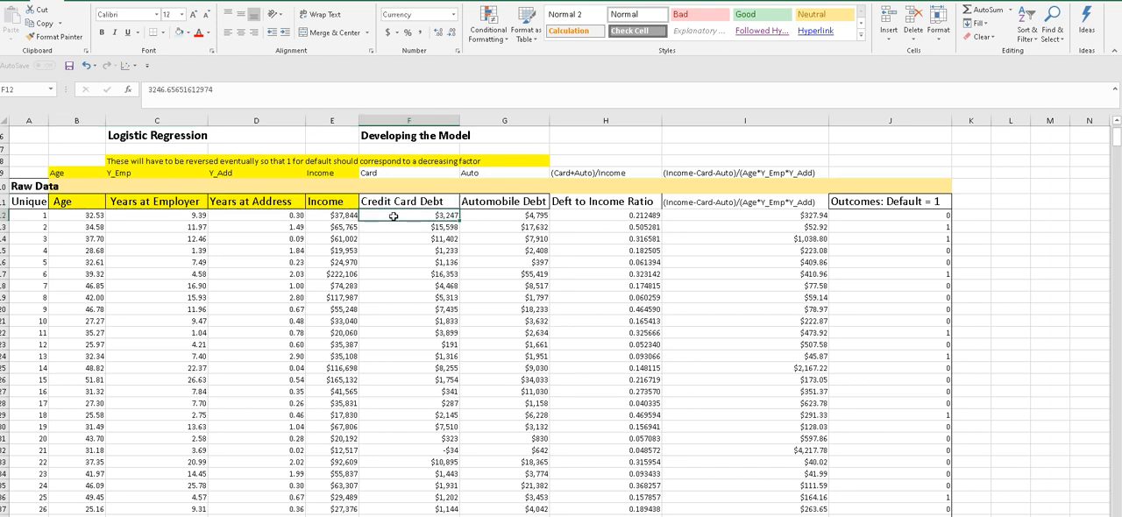
left_click(392, 286)
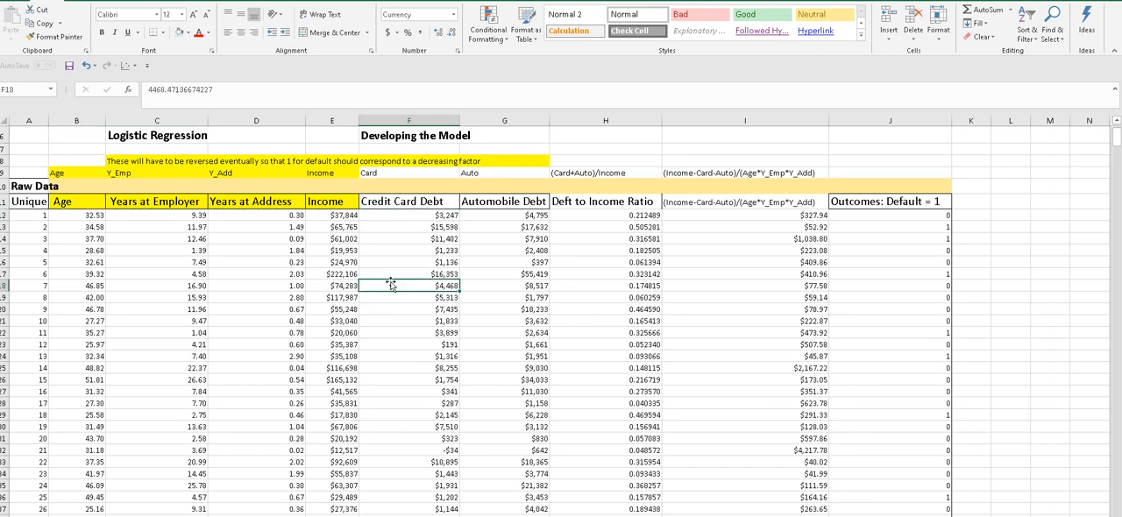
left_click(405, 217)
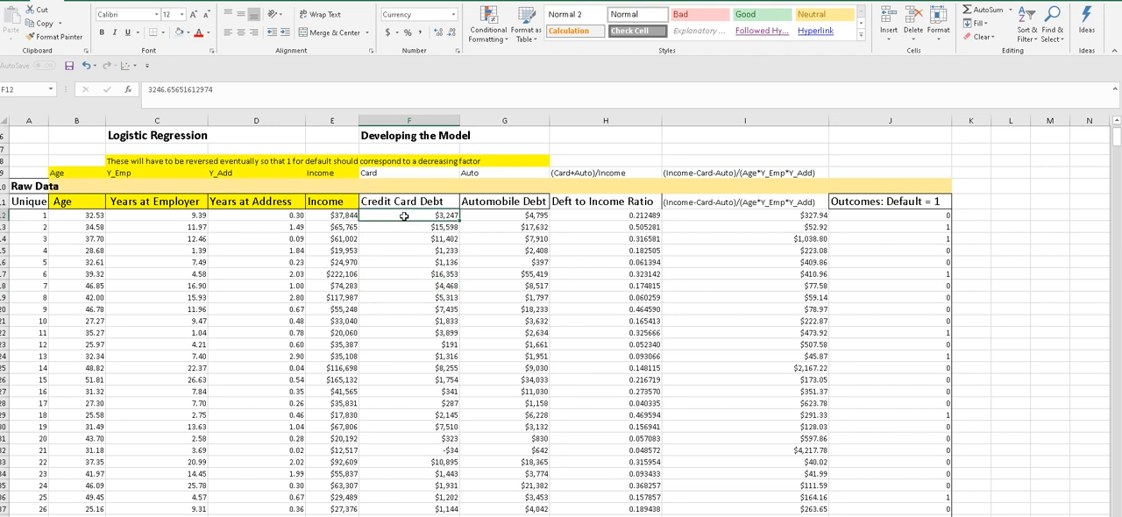
left_click(402, 285)
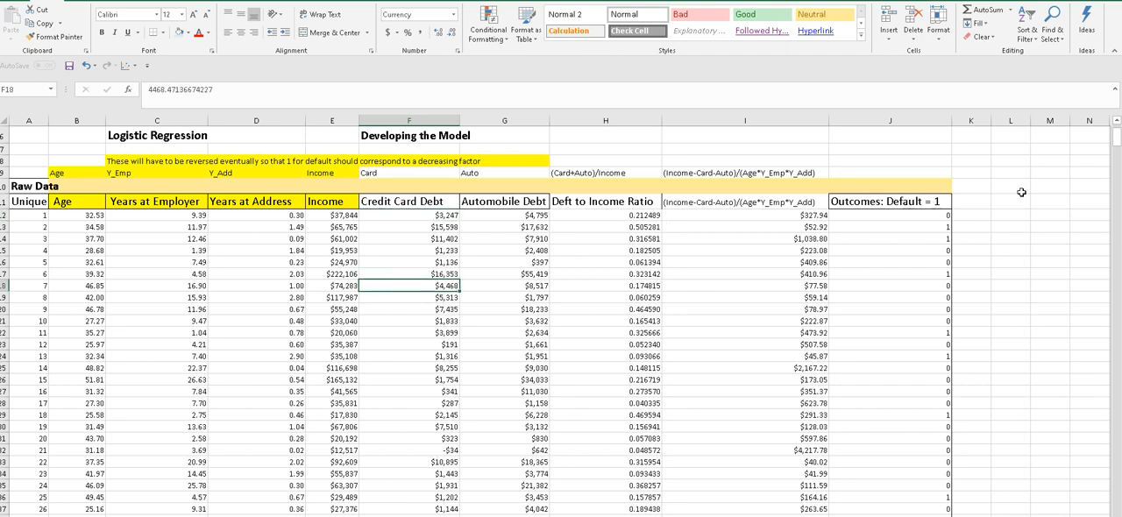
- Review the Card label in row 9 together with the first record's Credit Card Debt value
mouse_move(1116, 139)
left_mouse_down()
mouse_move(1116, 151)
mouse_move(1117, 131)
left_mouse_up()
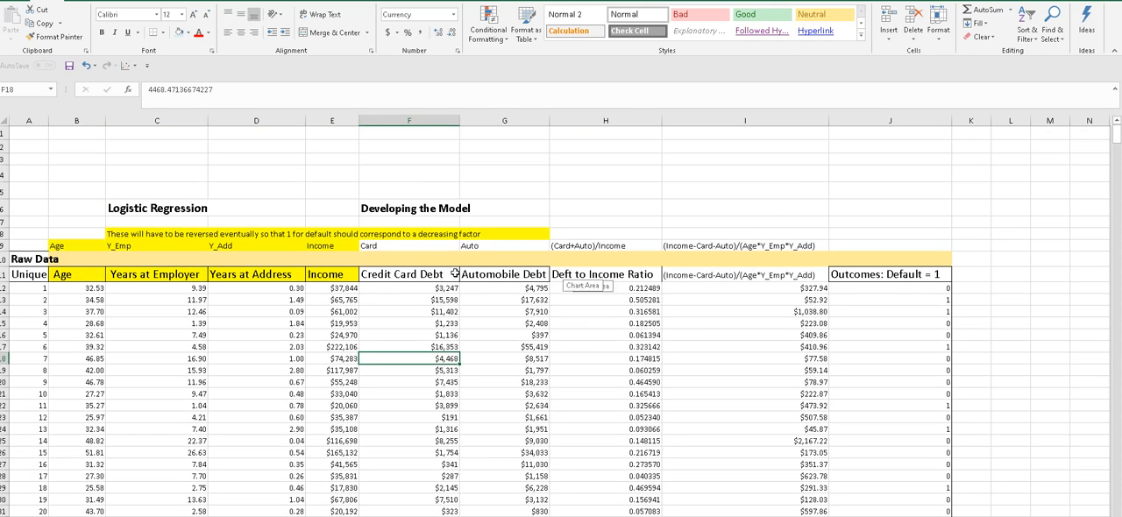
left_click(427, 186)
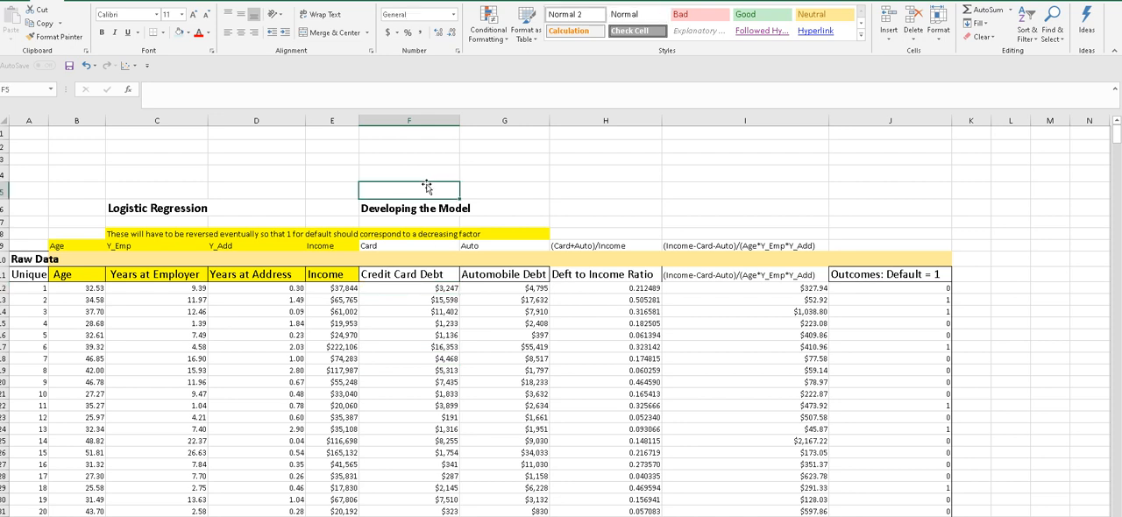
left_click(426, 287)
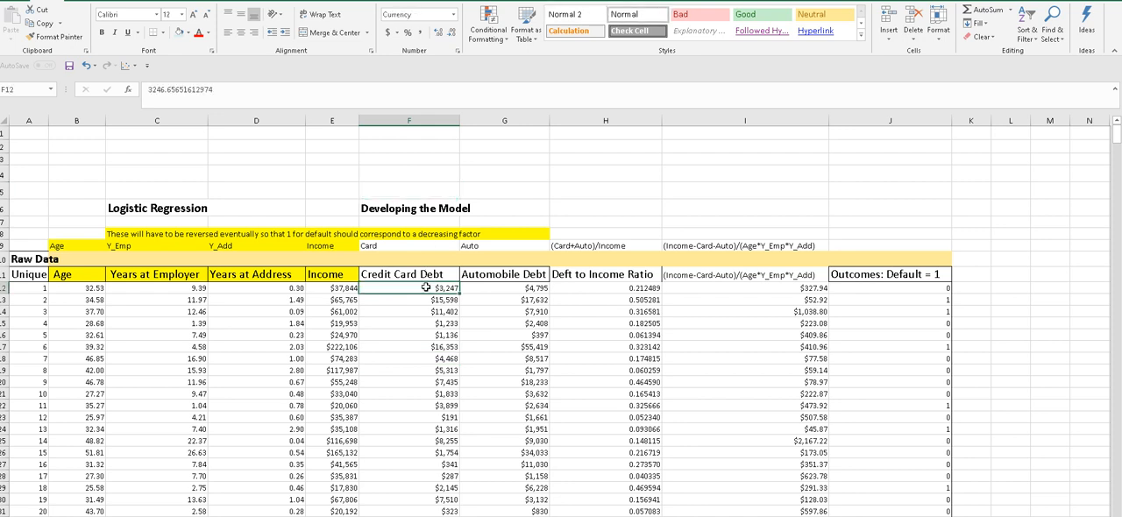
left_click(415, 246)
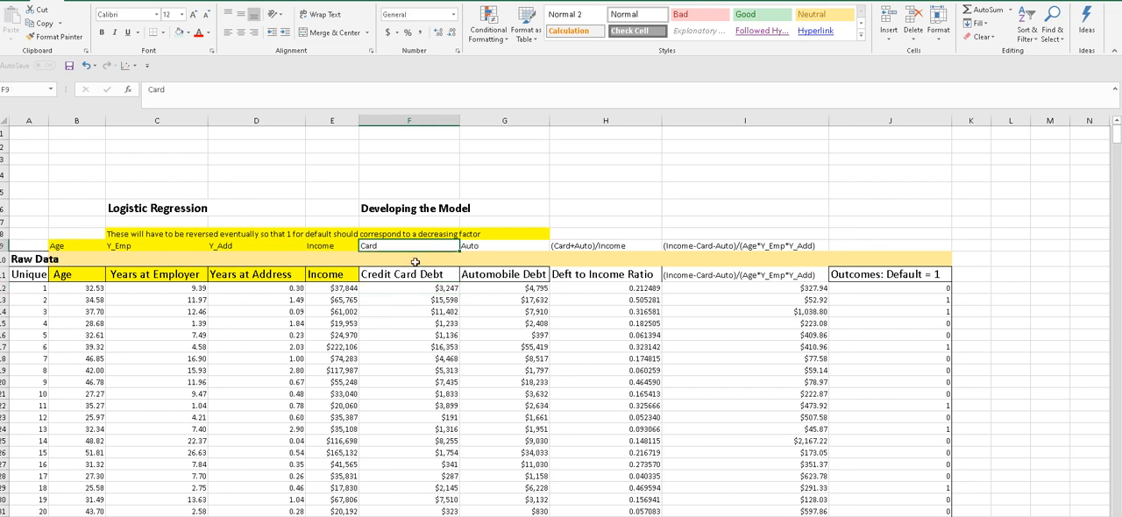
left_click(422, 288)
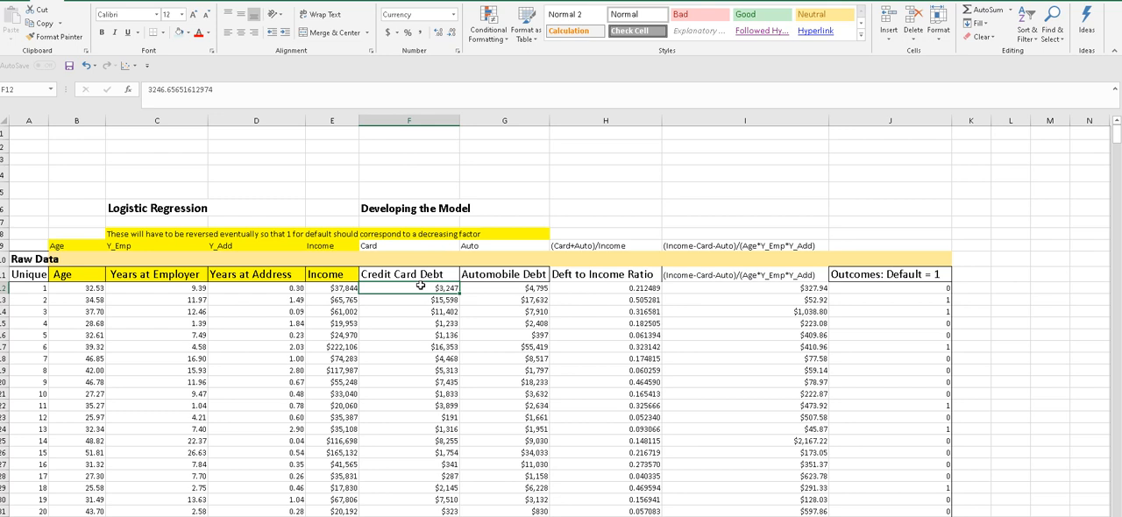
- Compare the Credit Card Debt values of the first five records with one another
left_click(420, 301)
left_click(420, 289)
left_click(420, 303)
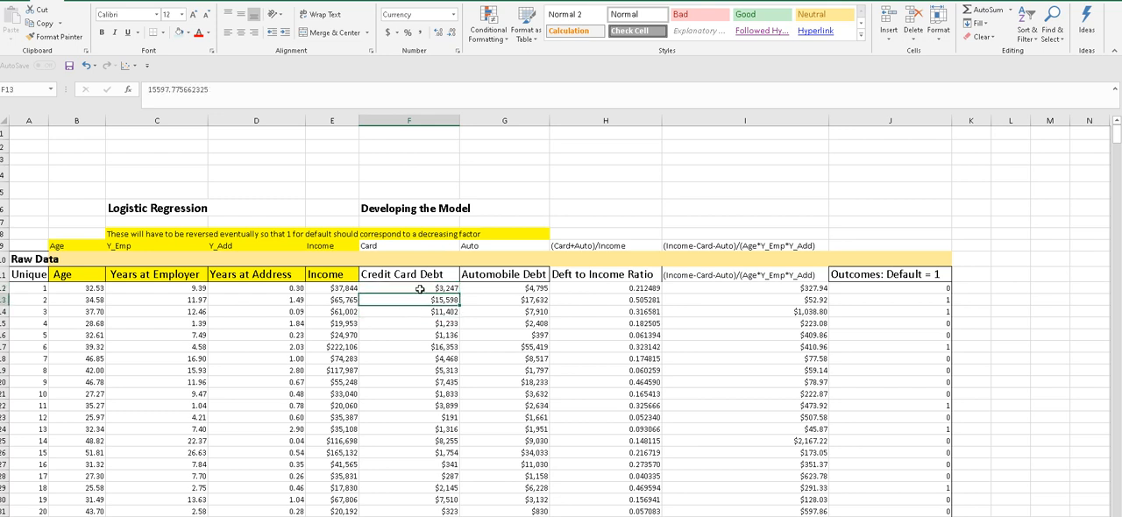
left_click(414, 333)
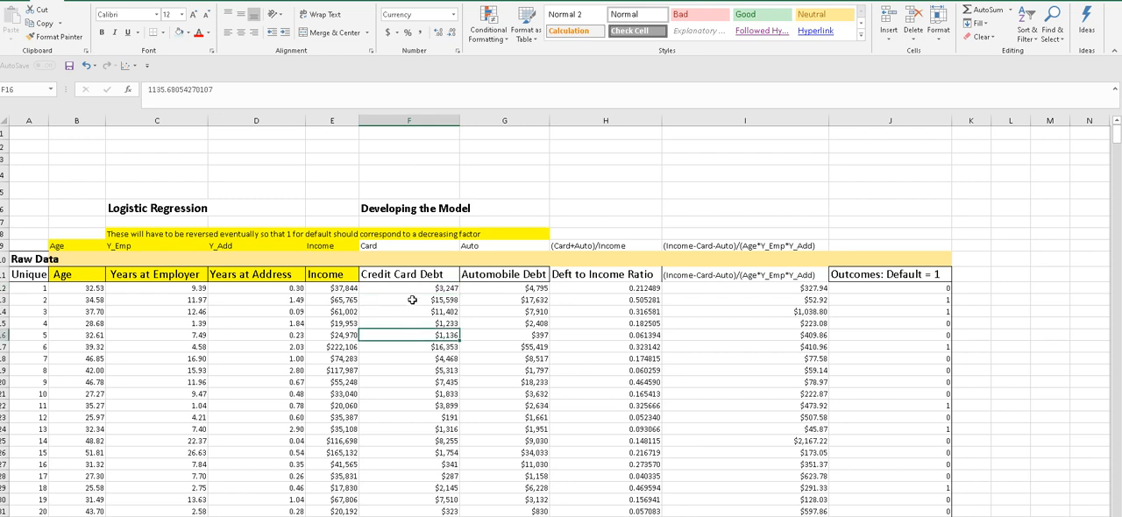
left_click(412, 289)
left_click(405, 324)
left_click(402, 287)
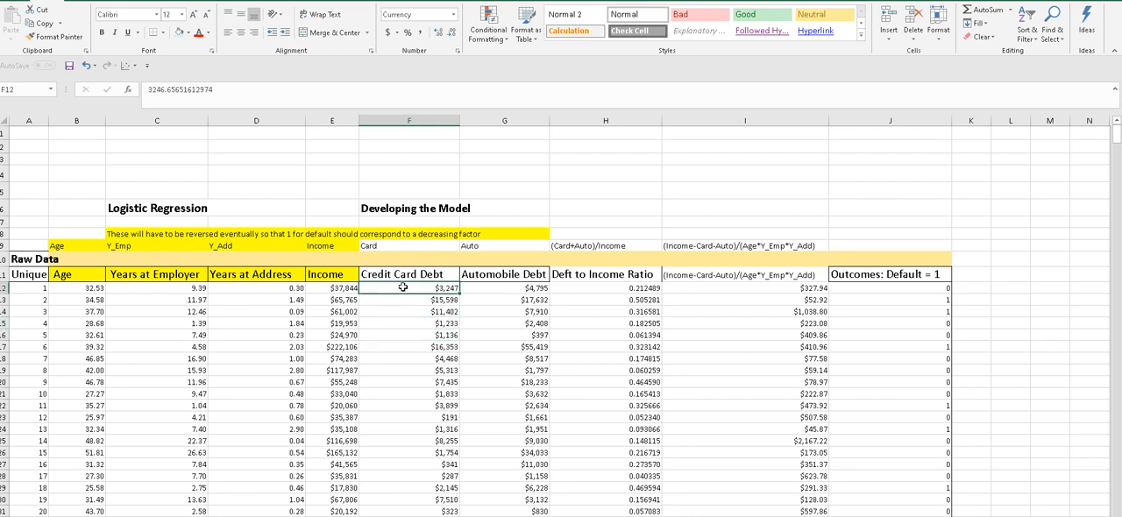
left_click(401, 312)
left_click(402, 288)
left_click(401, 314)
left_click(401, 290)
- Compare the first record's Automobile Debt with its Credit Card Debt
left_click(483, 288)
left_click(443, 284)
left_click(481, 287)
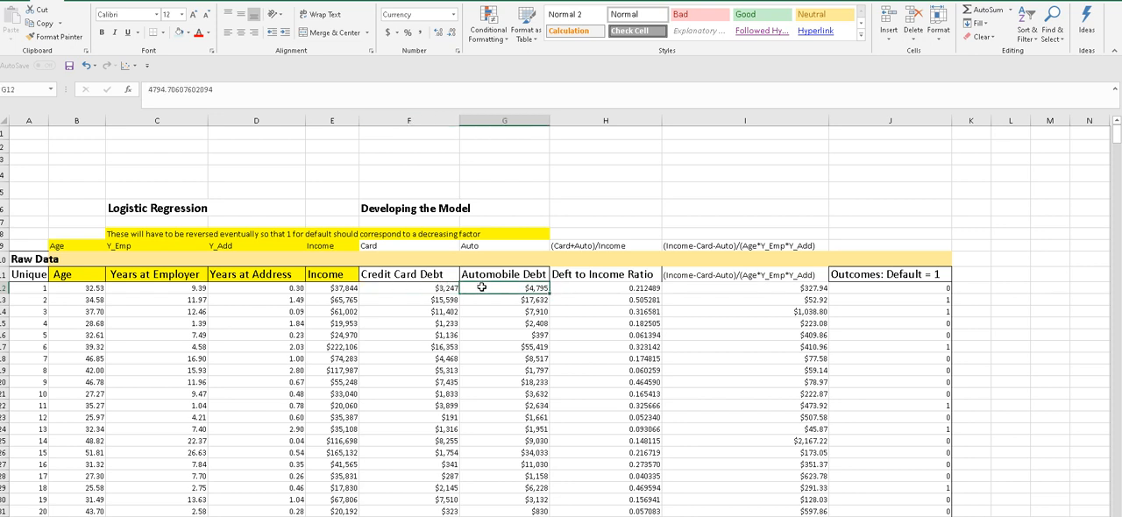
left_click(437, 288)
left_click(486, 291)
- Inspect the first record's formulas for the debt-to-income ratio and the (Income-Card-Auto)/(Age*Y_Emp*Y_Add) factor
scroll(560, 394, "right", 2)
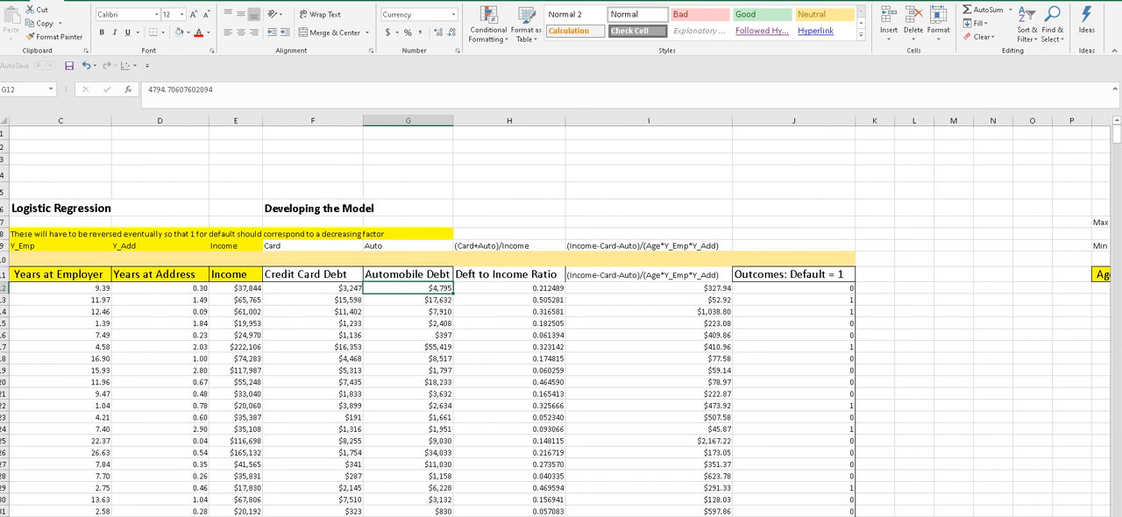
left_click(509, 286)
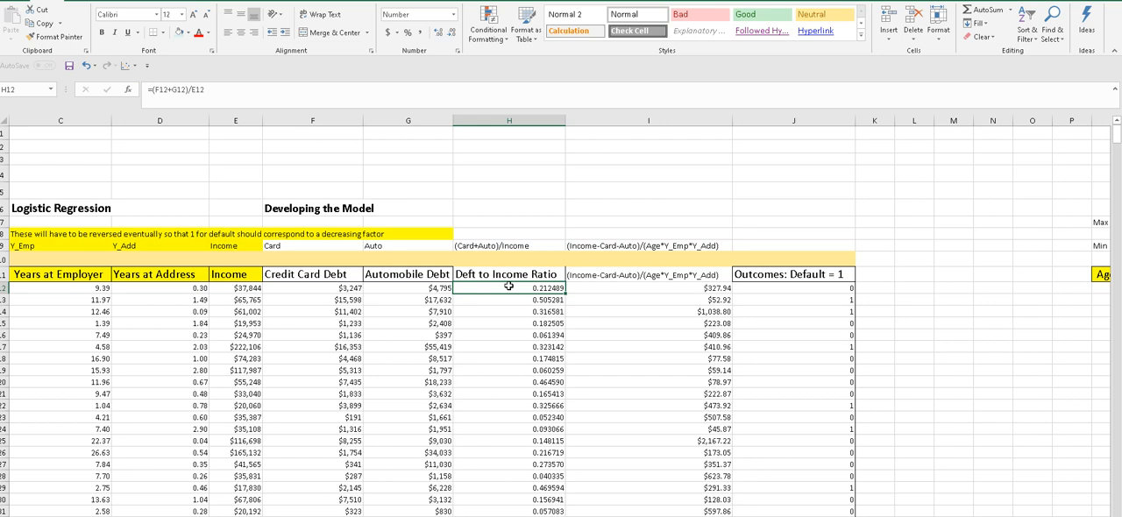
key("F2")
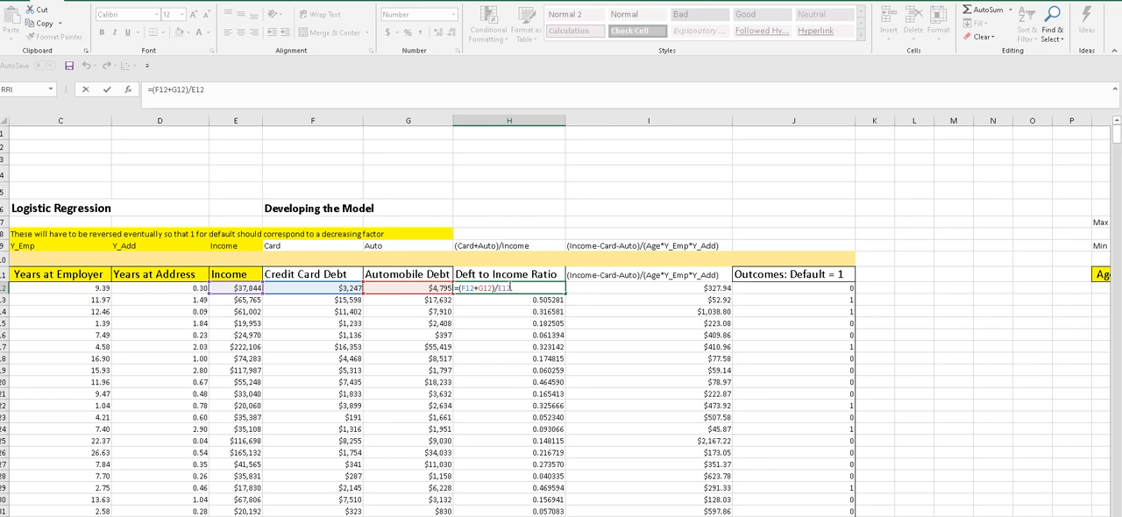
key("Escape")
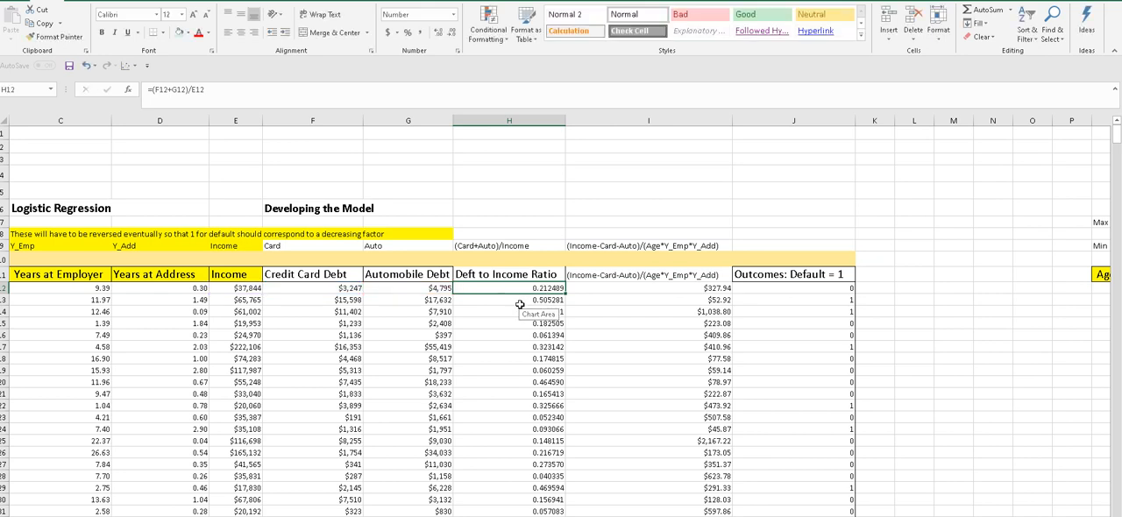
left_click(629, 286)
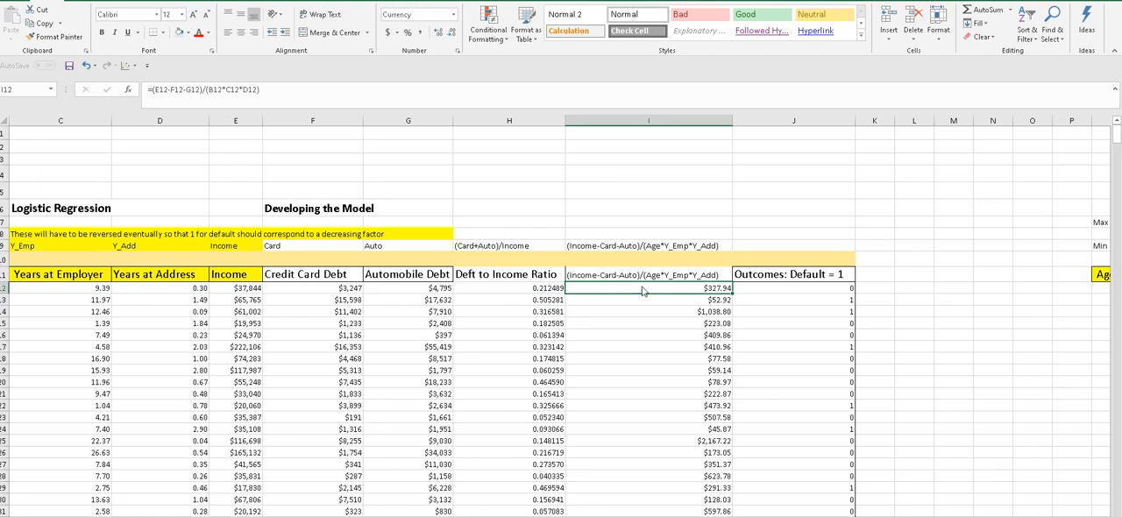
right_click(642, 287)
left_click(485, 210)
- Find the Standardized Training Set section and inspect its title and the first Age Reversed formula
scroll(561, 315, "right", 5)
scroll(560, 316, "right", 1)
scroll(560, 316, "right", 2)
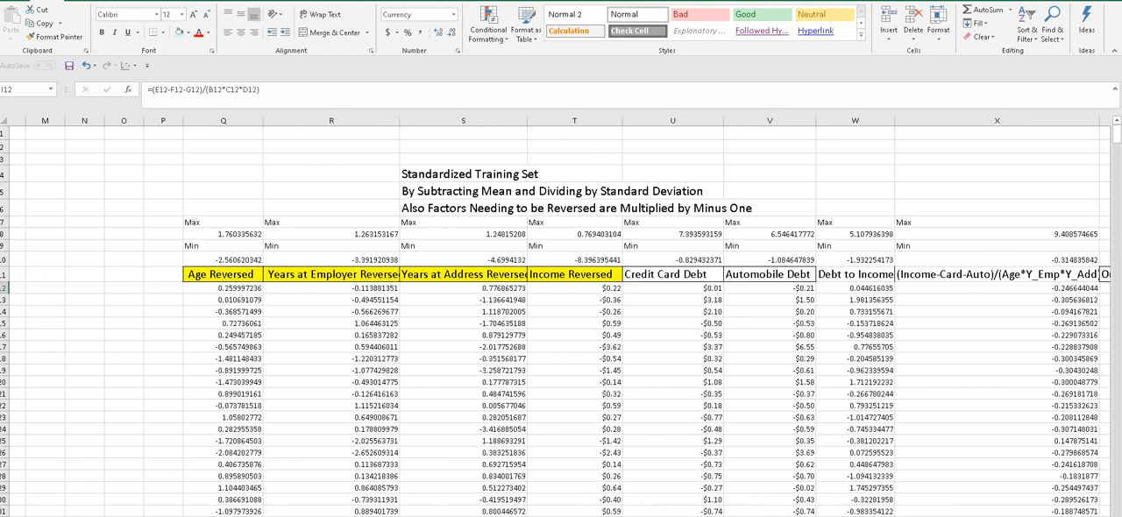
scroll(561, 316, "right", 2)
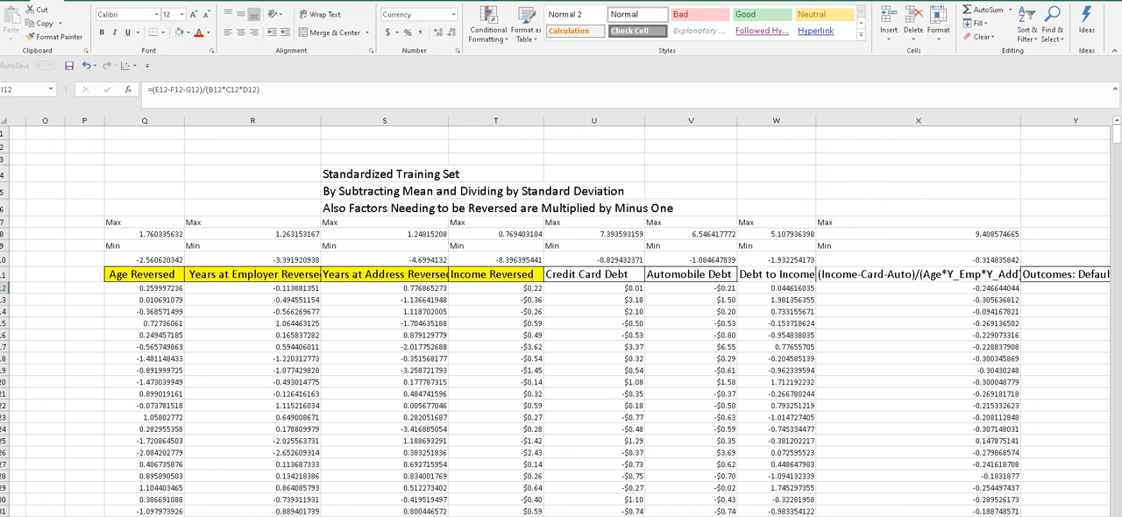
scroll(561, 316, "right", 1)
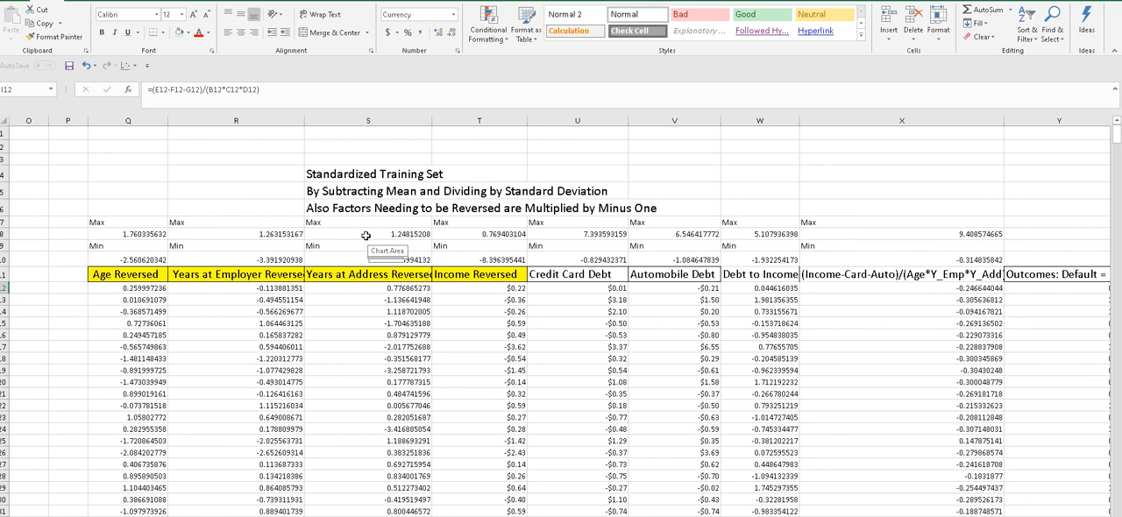
left_click(341, 173)
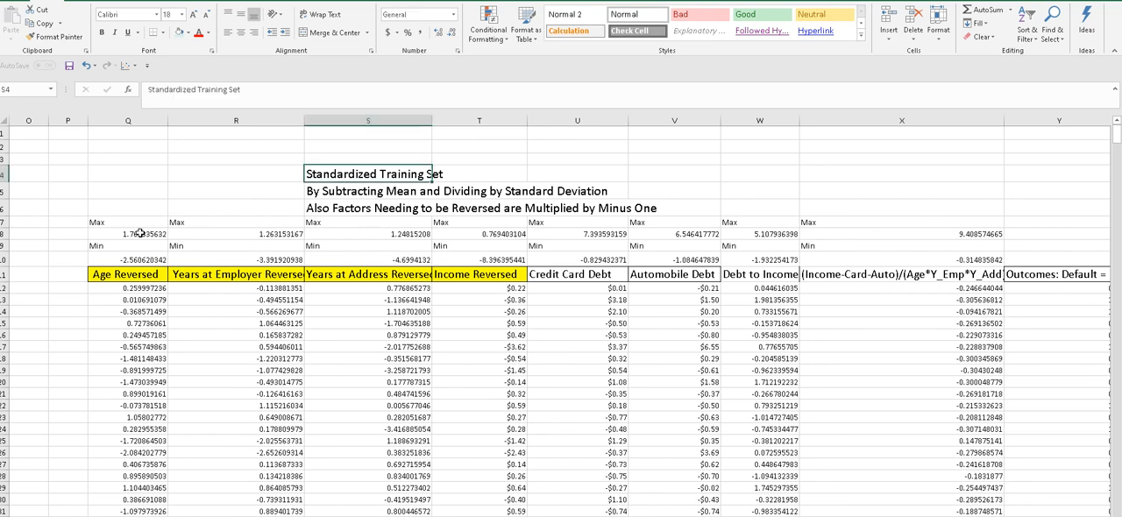
left_click(140, 288)
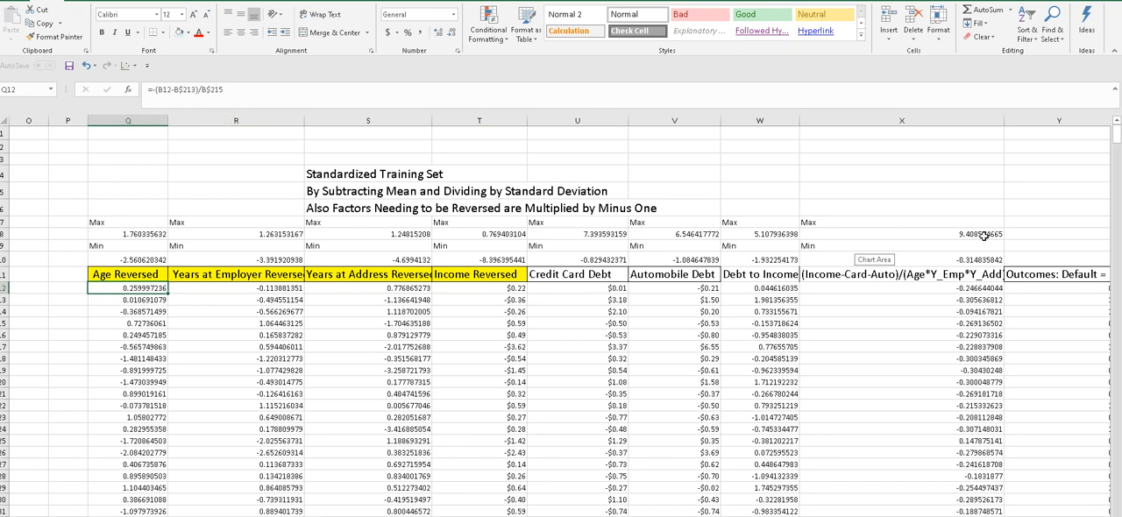
- Look through the length of the standardized training set and compare its columns with the raw data they derive from
left_click_drag(1116, 149, 1117, 200)
left_click_drag(1119, 235, 1119, 140)
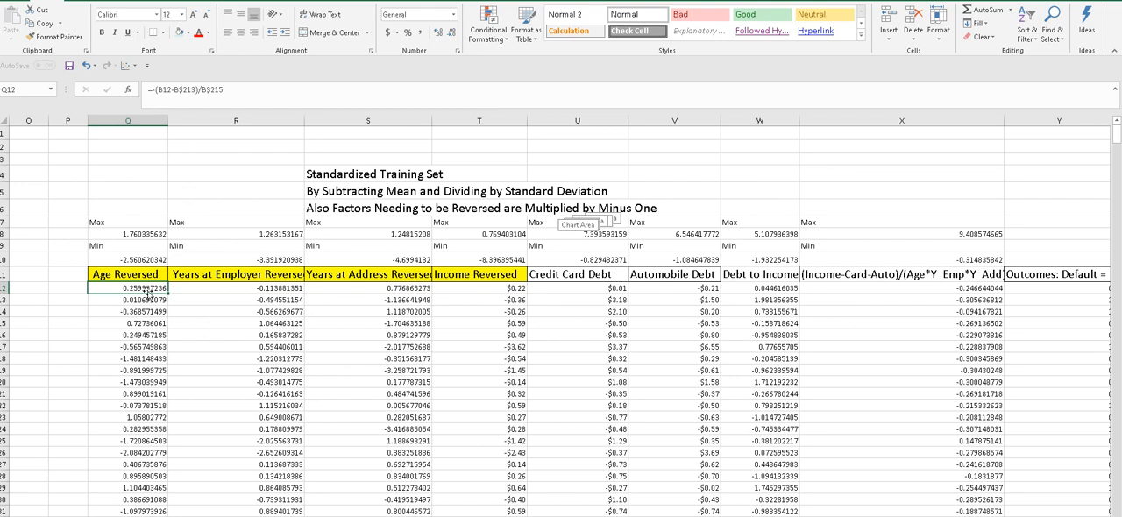
scroll(610, 219, "left", 6)
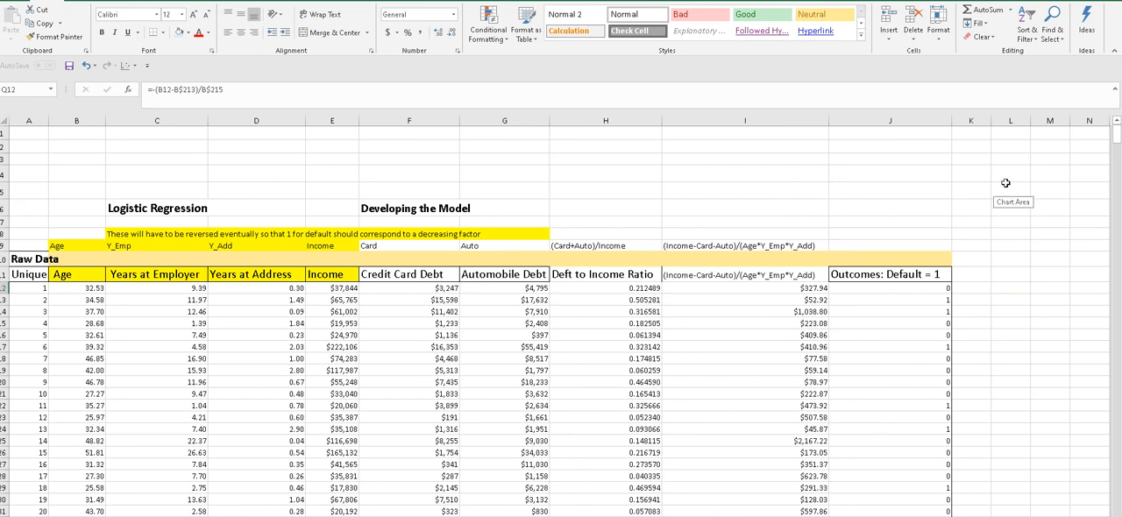
mouse_move(1117, 134)
left_mouse_down()
mouse_move(1119, 276)
mouse_move(1119, 132)
left_mouse_up()
scroll(561, 315, "right", 3)
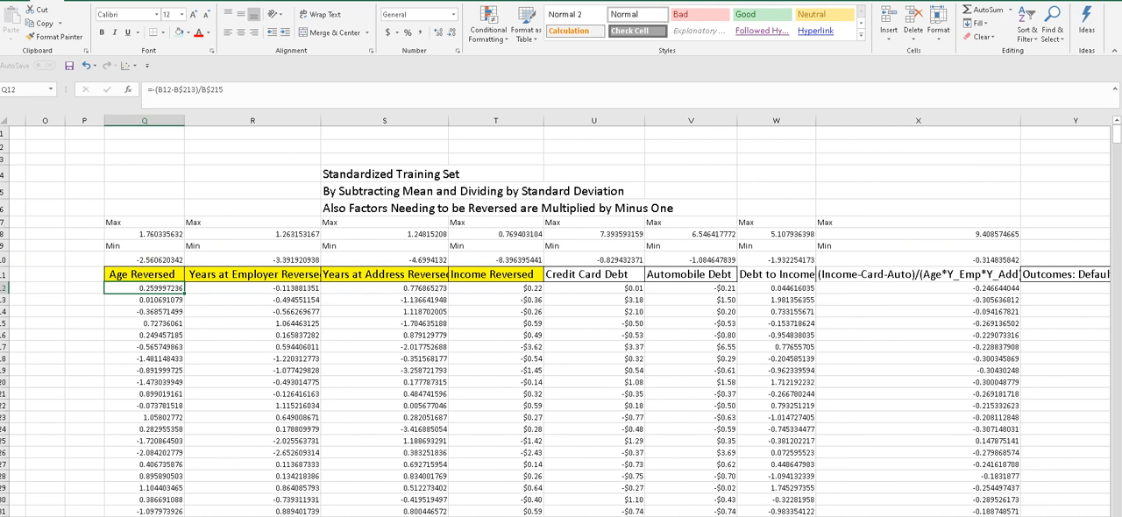
scroll(561, 316, "right", 2)
scroll(560, 315, "right", 1)
scroll(560, 316, "left", 1)
scroll(437, 486, "left", 1)
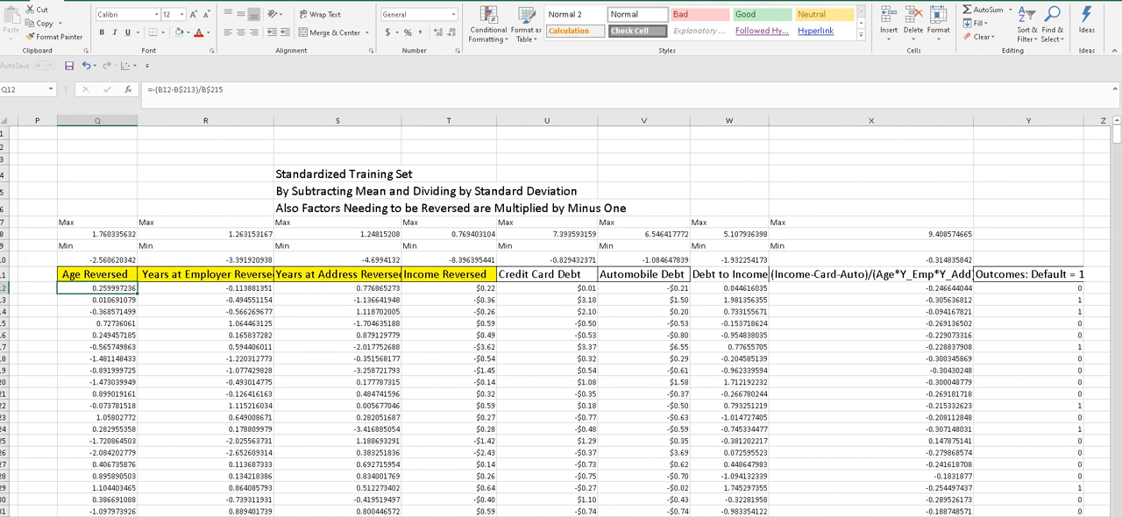
- Inspect the first record's standardizing formulas for the reversed Years at Employer, Years at Address and Income factors
left_click(240, 289)
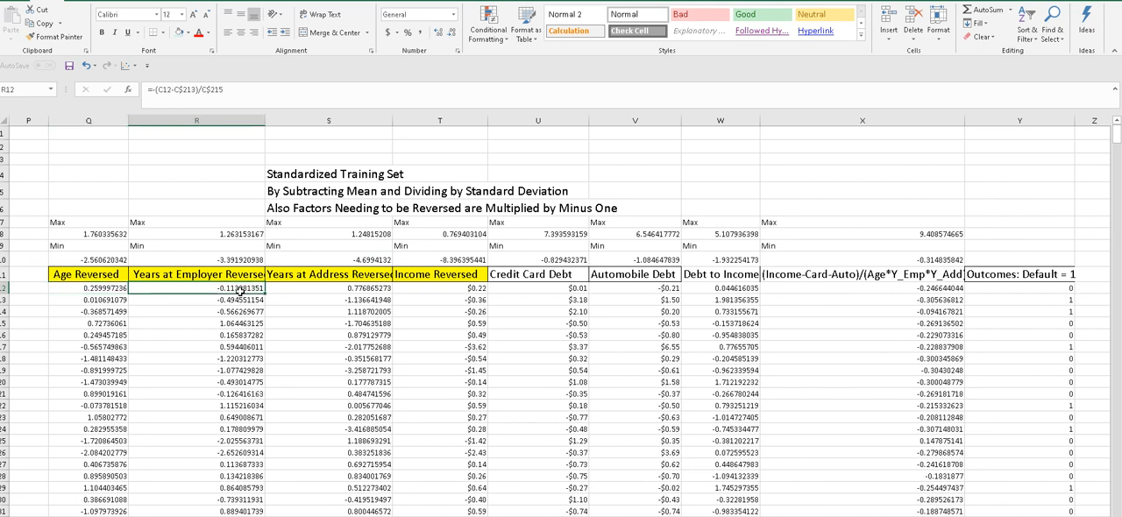
left_click(314, 287)
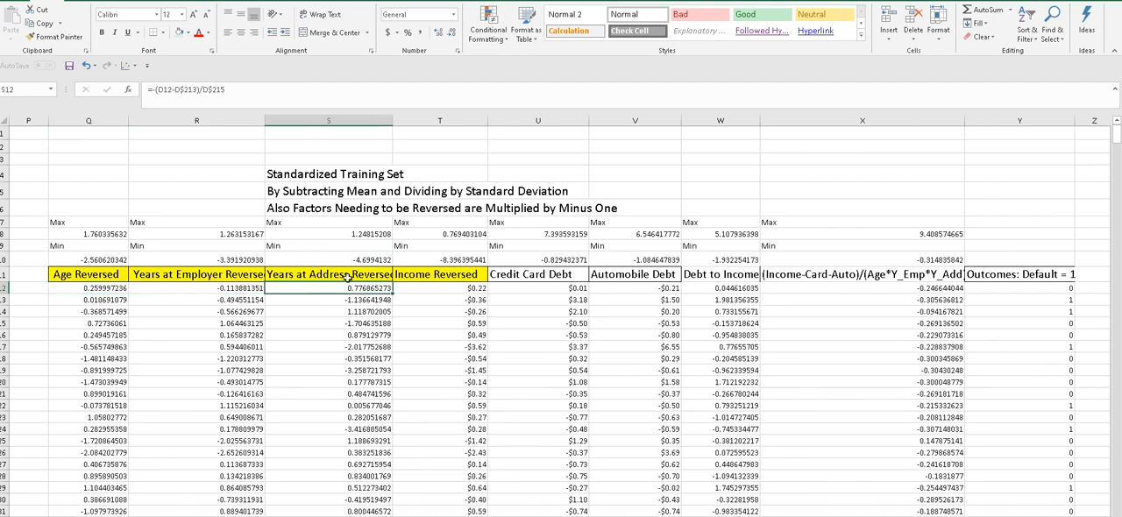
left_click(400, 288)
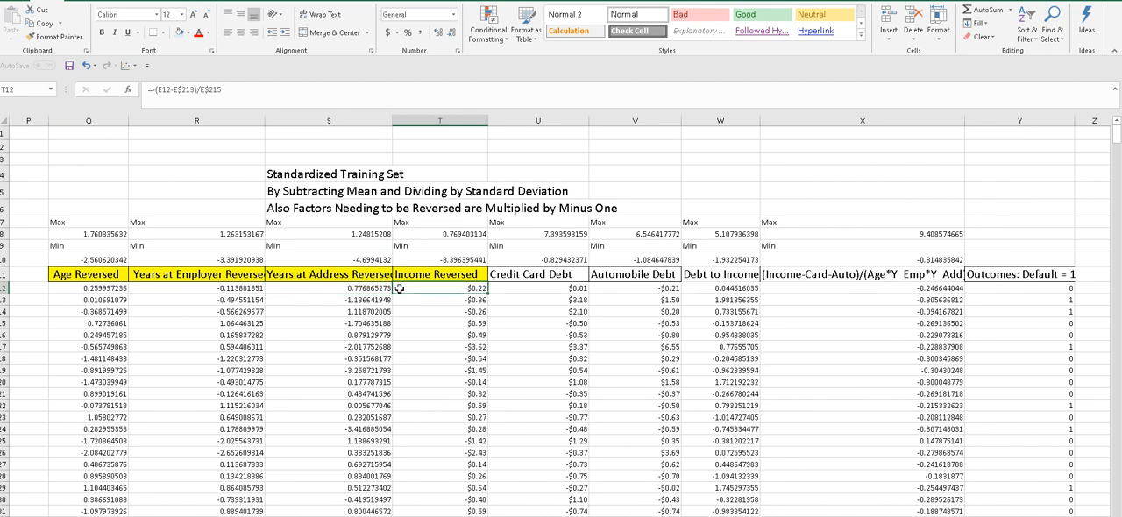
- Compare the first record's standardizing formulas for Credit Card Debt and Automobile Debt, which are not reversed
left_click(505, 287)
left_click(604, 290)
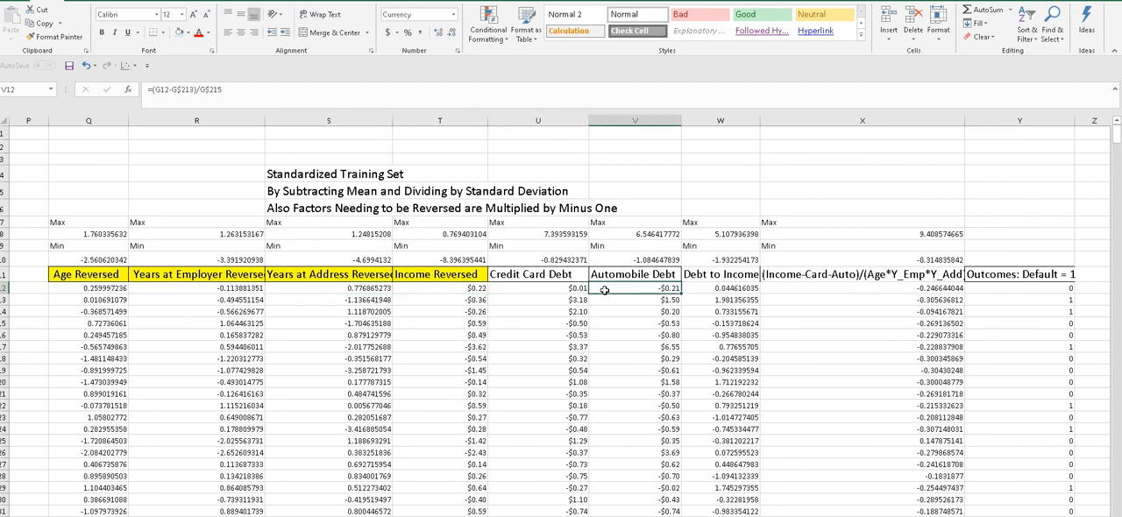
left_click(566, 294)
left_click(599, 293)
left_click(568, 285)
left_click(595, 286)
- Find the section of data manipulated to a maximum of 3.5, and examine the area around its note
scroll(574, 315, "right", 3)
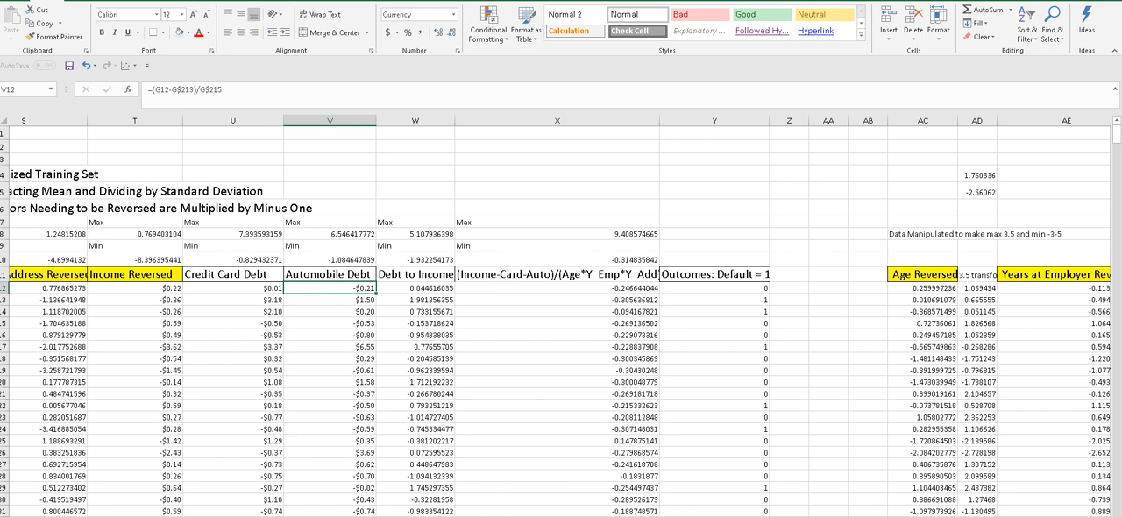
scroll(560, 316, "right", 4)
scroll(560, 316, "left", 5)
scroll(561, 316, "left", 2)
scroll(561, 315, "right", 7)
scroll(561, 316, "right", 2)
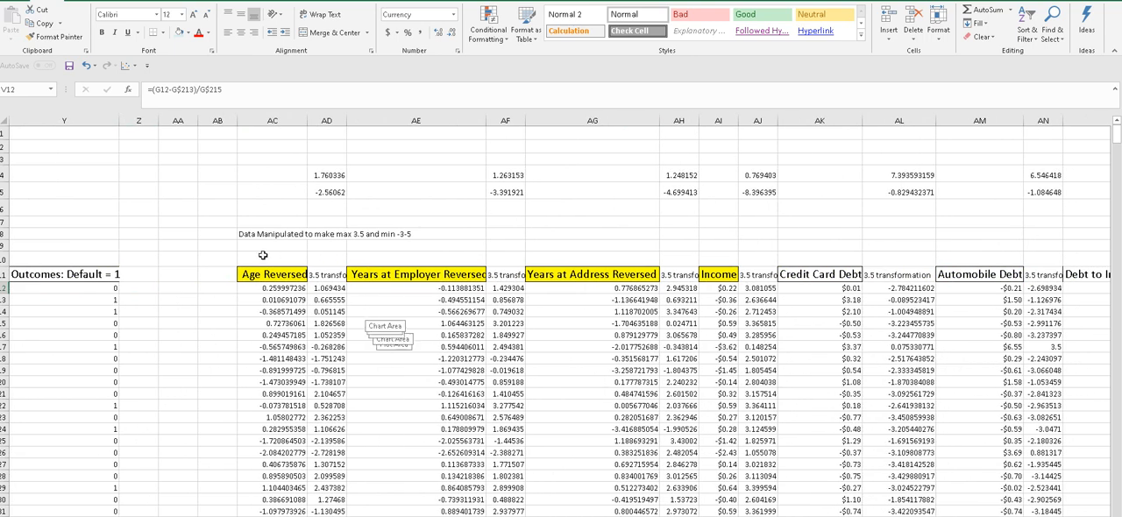
left_click(262, 254)
left_click(211, 258)
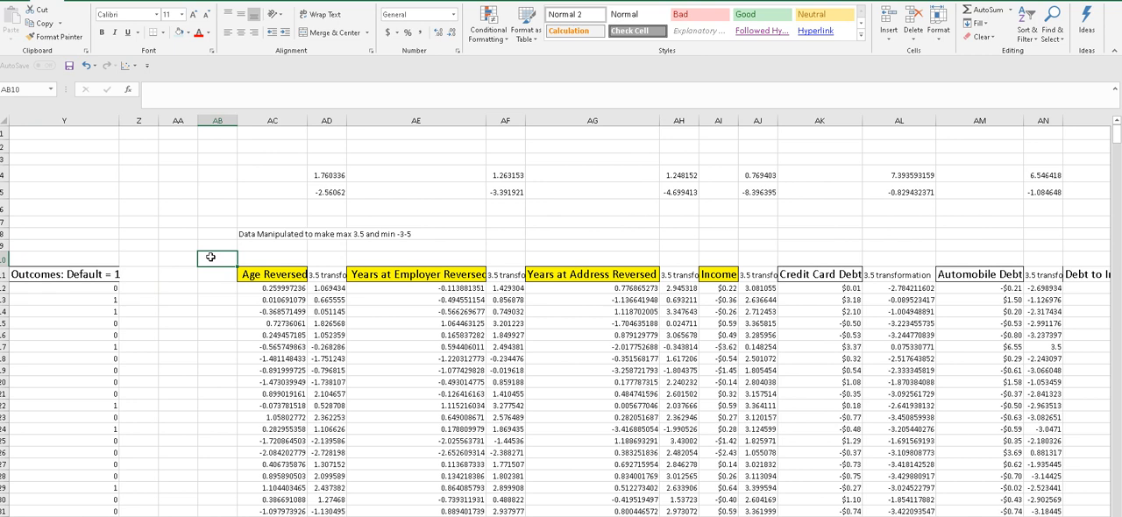
left_click(232, 205)
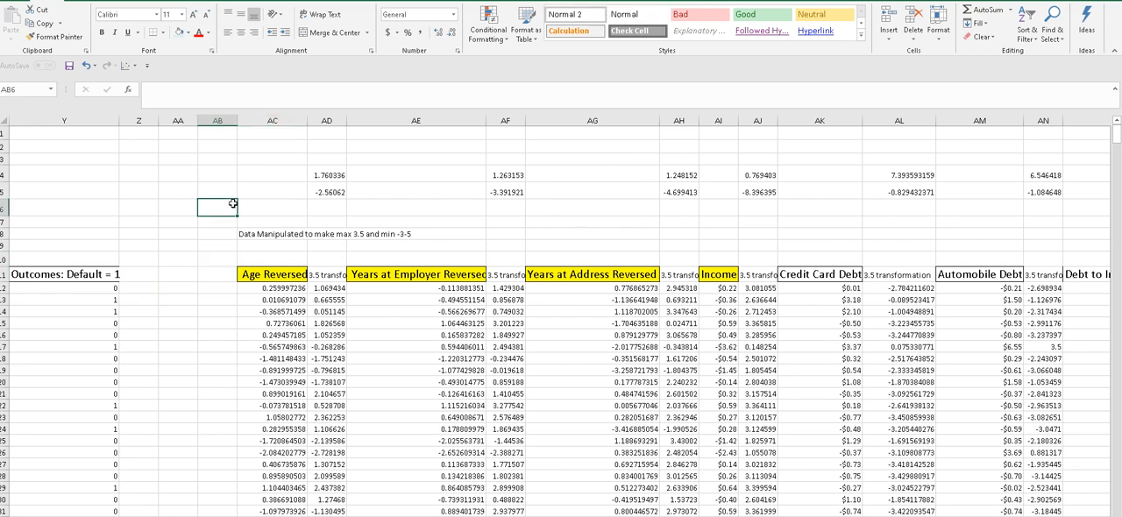
left_click(223, 251)
left_click(221, 191)
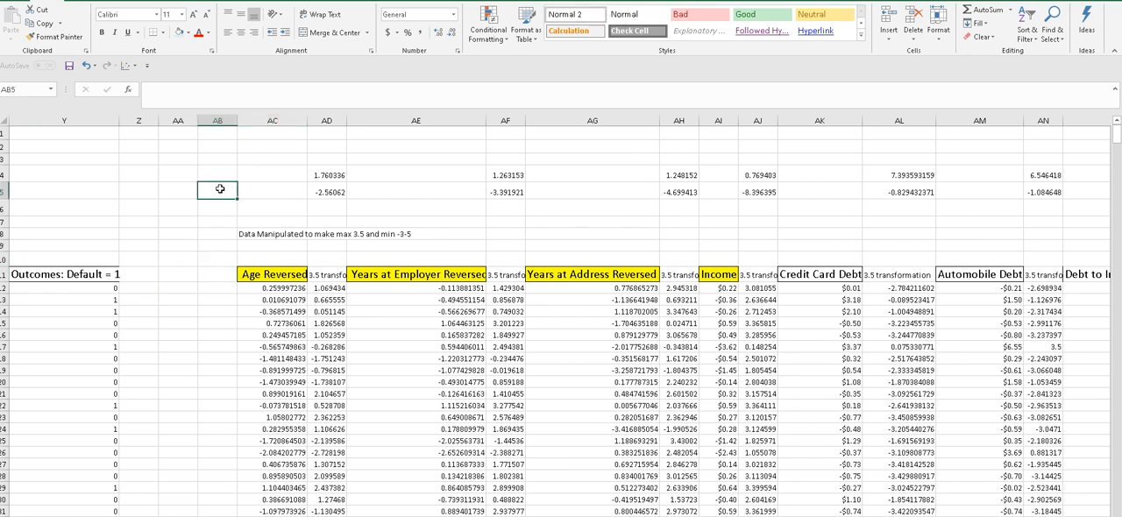
left_click(216, 246)
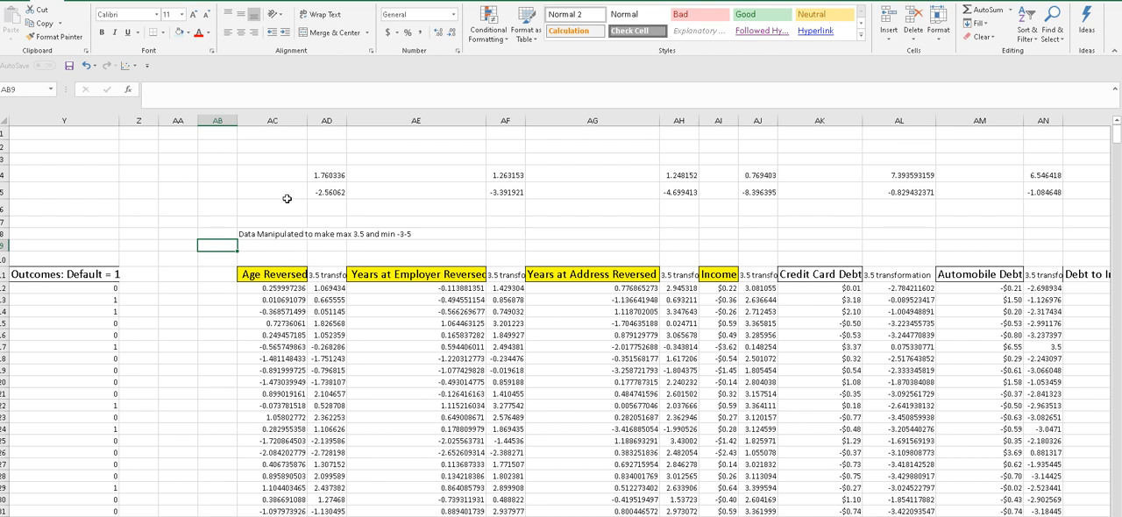
left_click(276, 257)
left_click(273, 191)
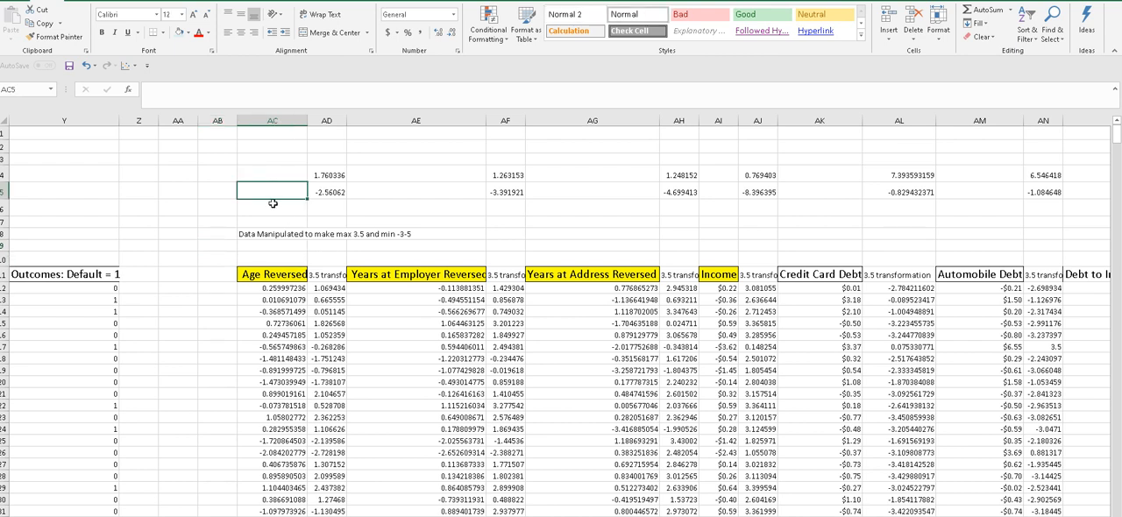
left_click(275, 246)
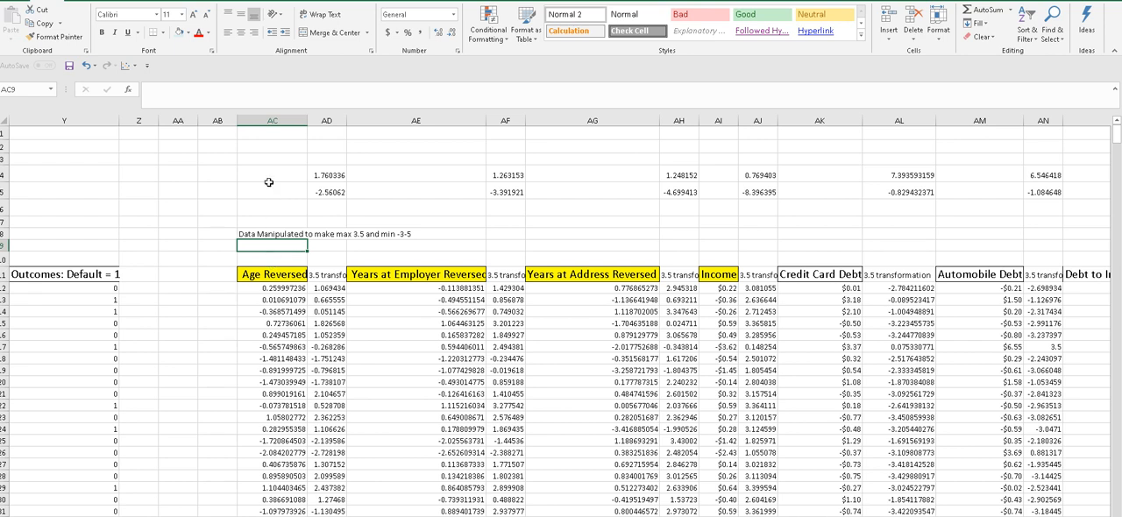
left_click(265, 256)
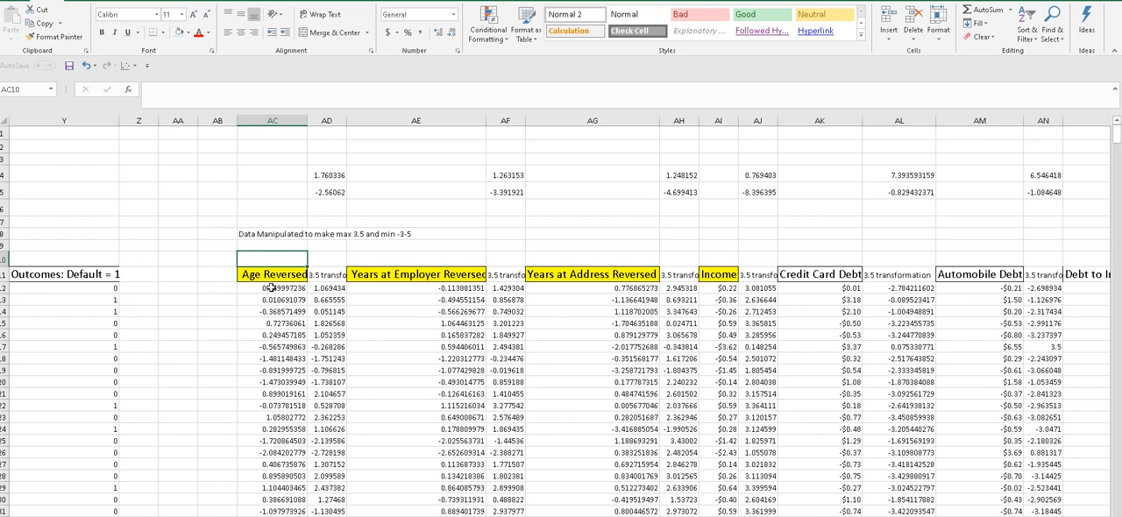
- Inspect the first record's 3.5 transformation formula for the Age Reversed factor together with its column heading
left_click(320, 287)
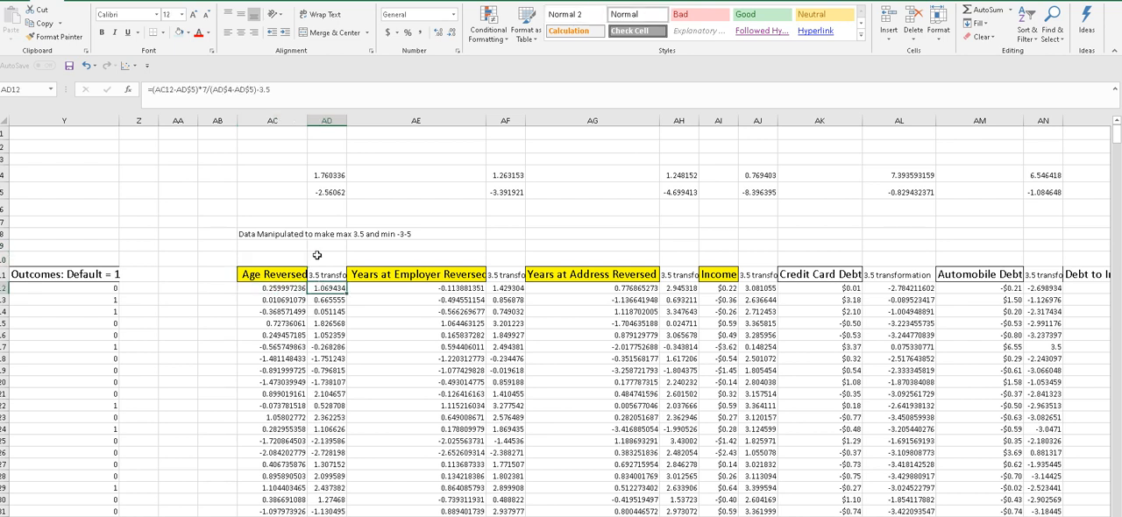
left_click(316, 255)
left_click(321, 289)
left_click(324, 276)
left_click(326, 288)
left_click(325, 273)
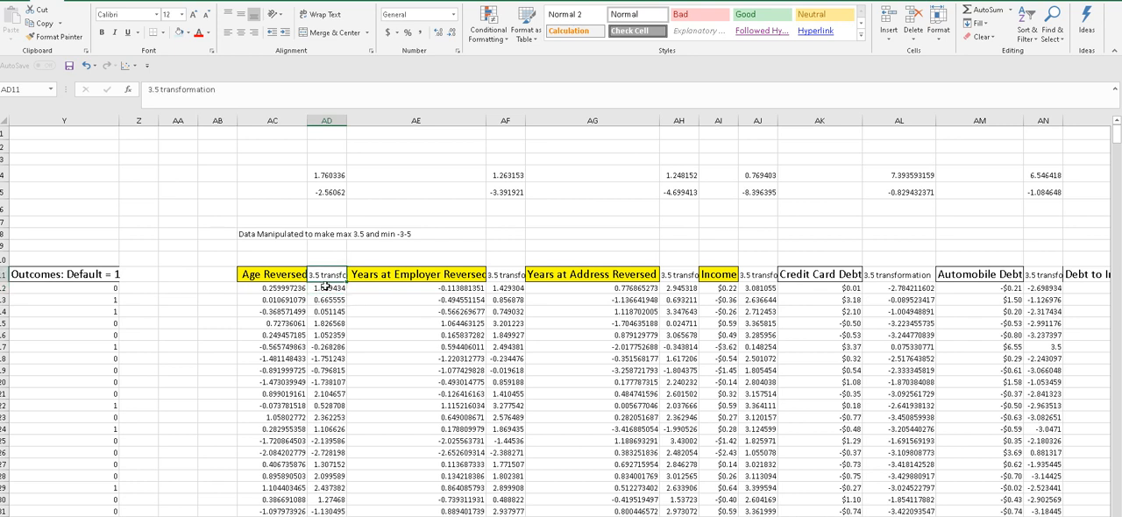
left_click(325, 287)
left_click(326, 272)
left_click(326, 288)
left_click(325, 274)
left_click(326, 289)
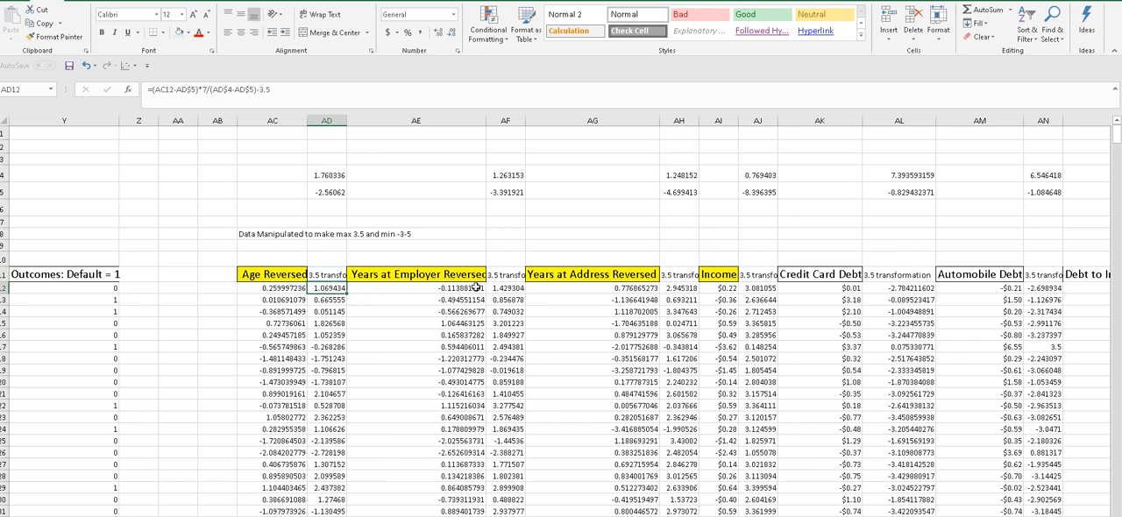
- Widen the Years at Employer Reversed column to fit its heading, and check the first record's 3.5 transformation formula for Years at Address Reversed
left_click_drag(487, 120, 491, 120)
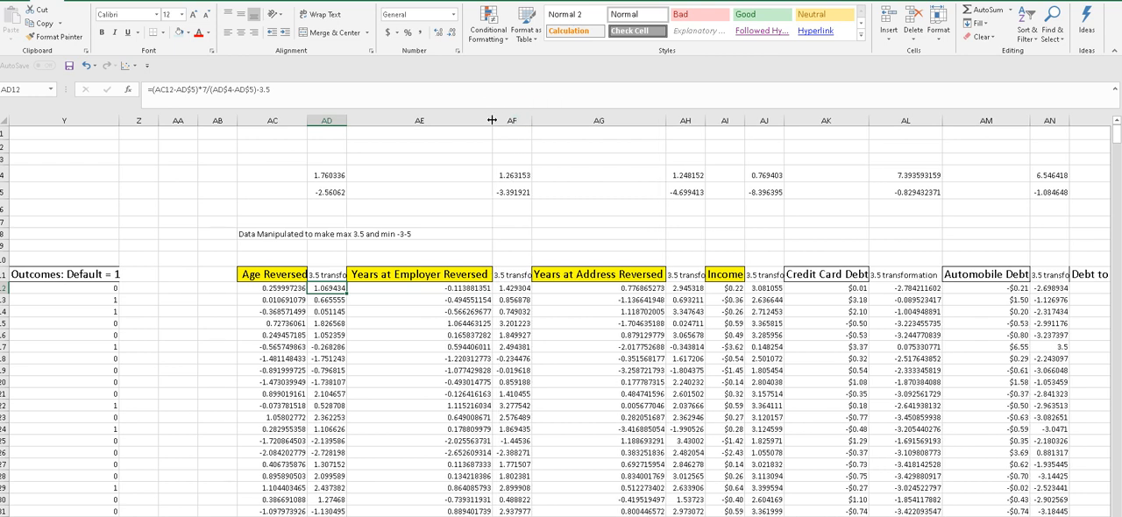
left_click(588, 288)
left_click(687, 290)
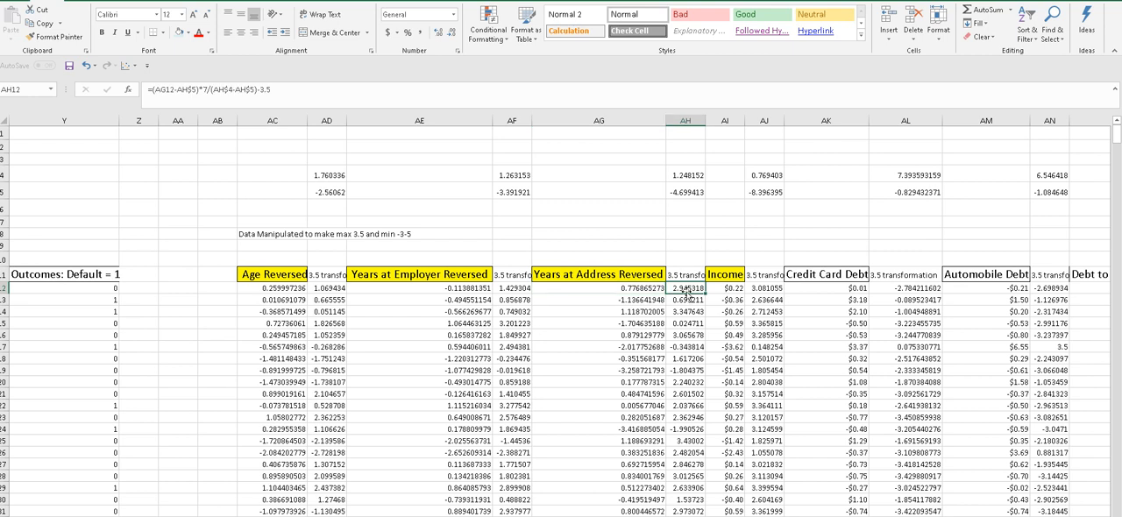
- Look through the remaining transformed factors as far as the combined Years at Employer Reversed + Debt to Income Ratio column
scroll(568, 315, "right", 5)
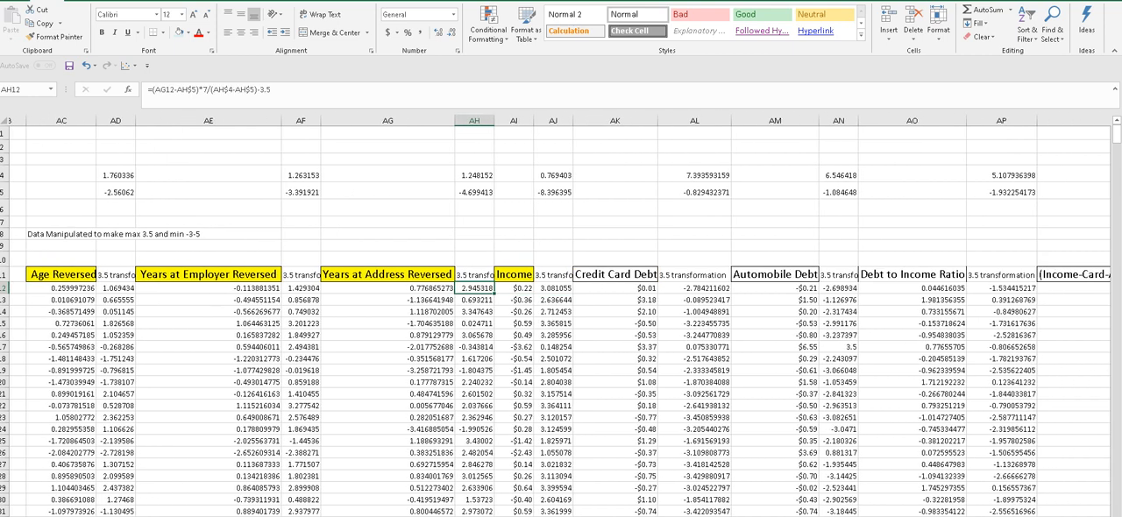
scroll(561, 315, "right", 3)
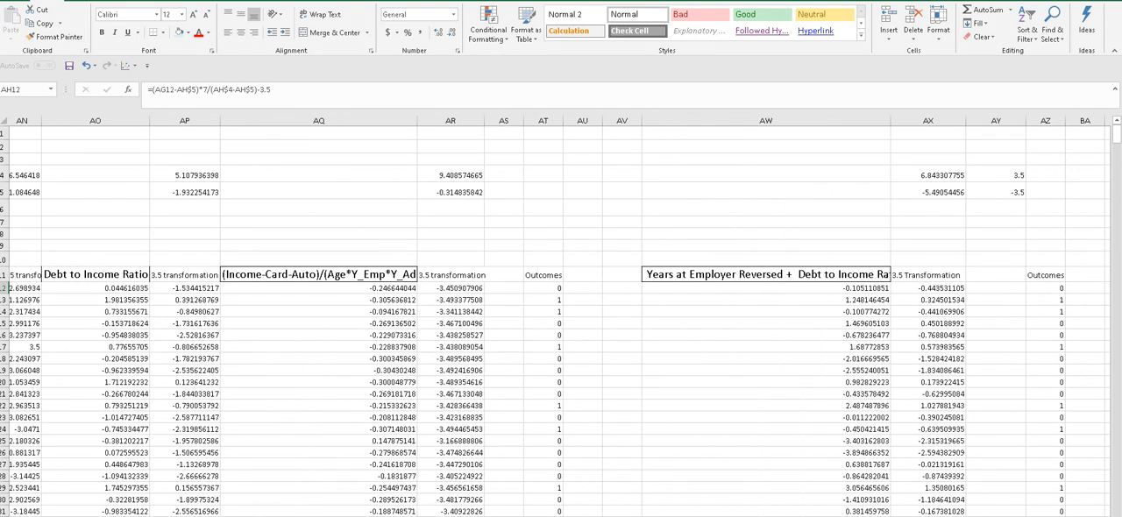
scroll(561, 315, "right", 4)
scroll(561, 316, "left", 3)
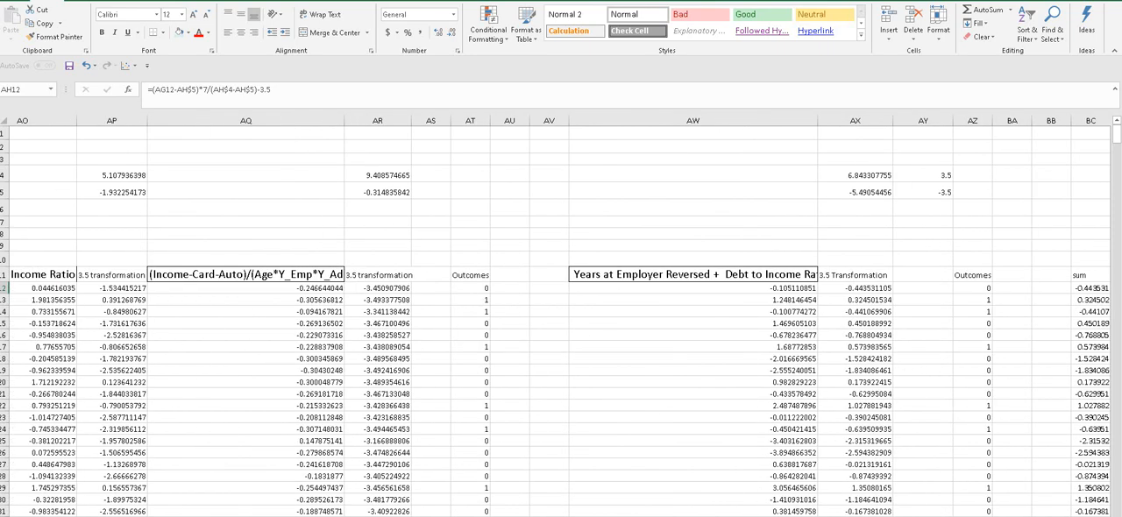
scroll(561, 315, "right", 3)
scroll(561, 315, "left", 2)
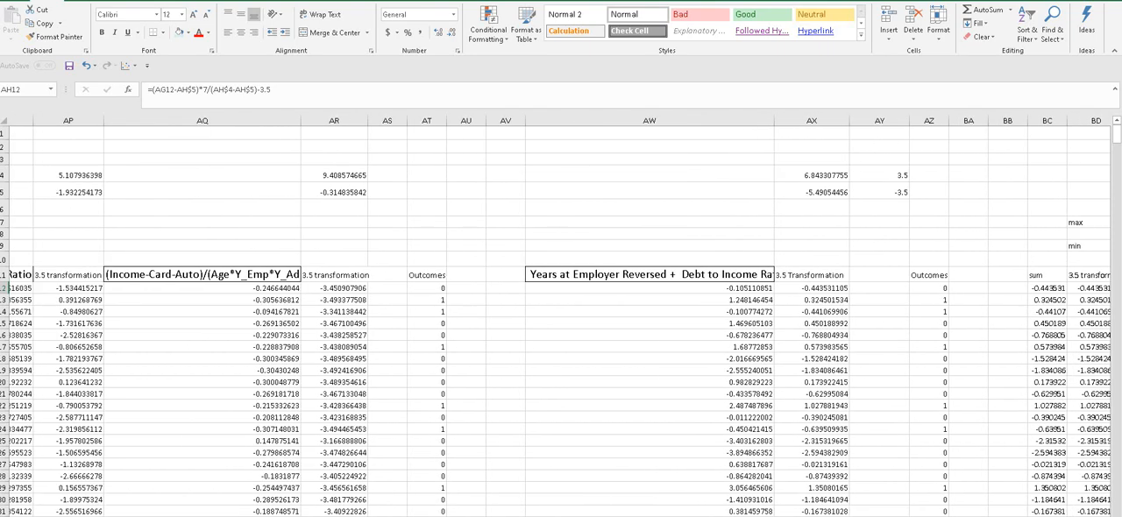
scroll(561, 315, "right", 3)
scroll(561, 315, "left", 2)
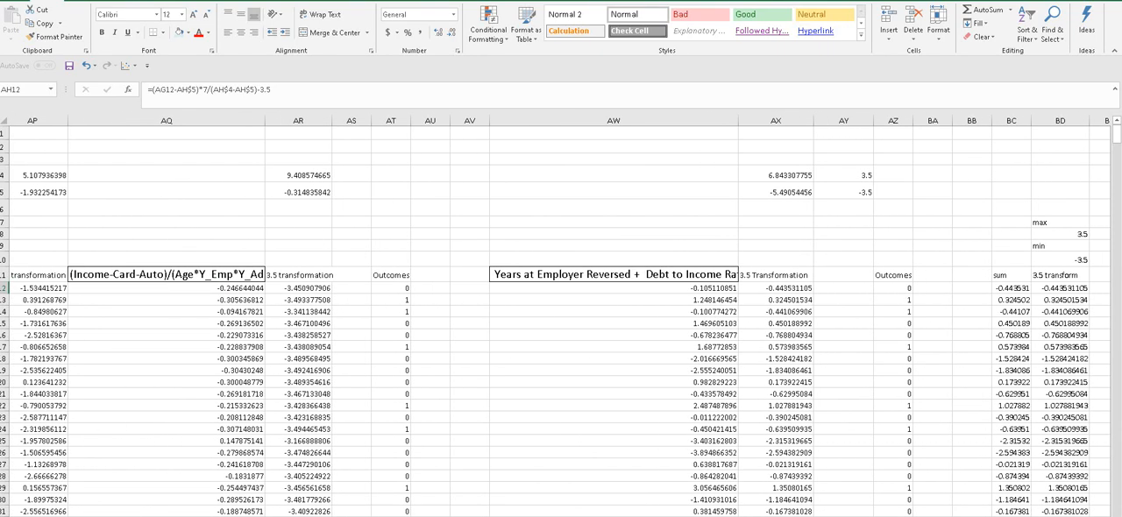
scroll(561, 316, "right", 1)
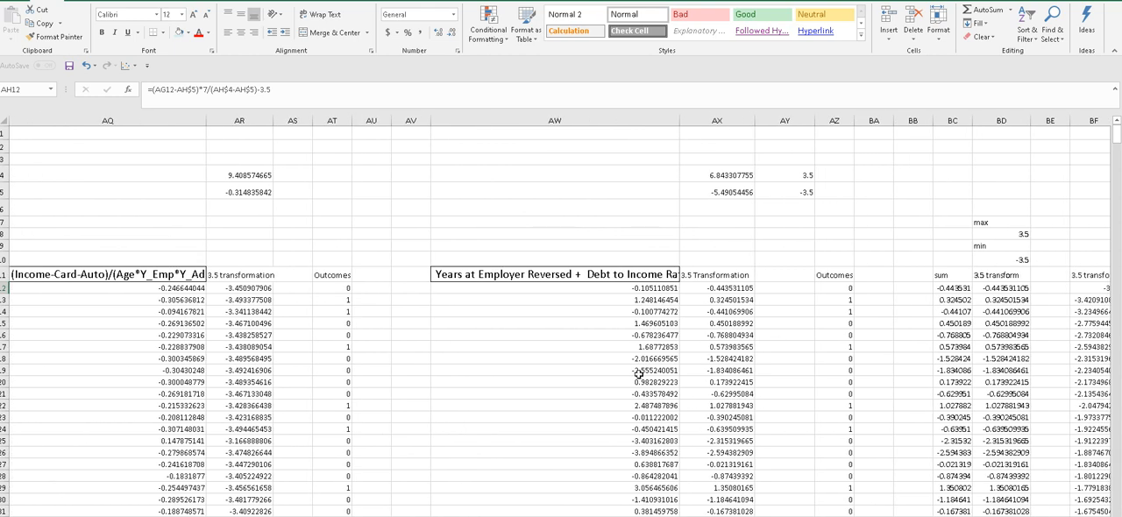
- Check the combined Years at Employer Reversed + Debt to Income Ratio column's formulas and widen it to fit its full heading
left_click(616, 255)
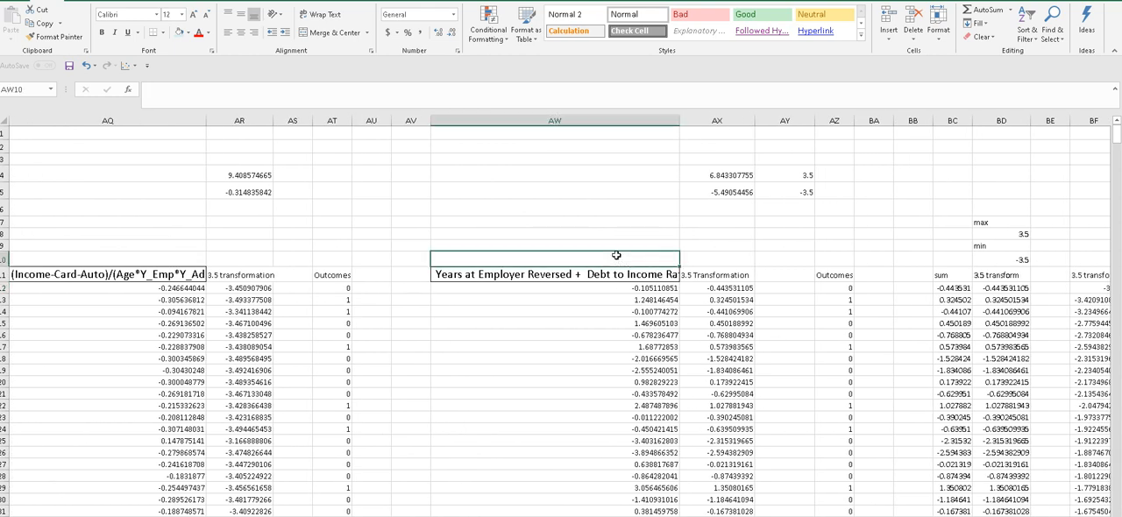
left_click(607, 311)
left_click(631, 290)
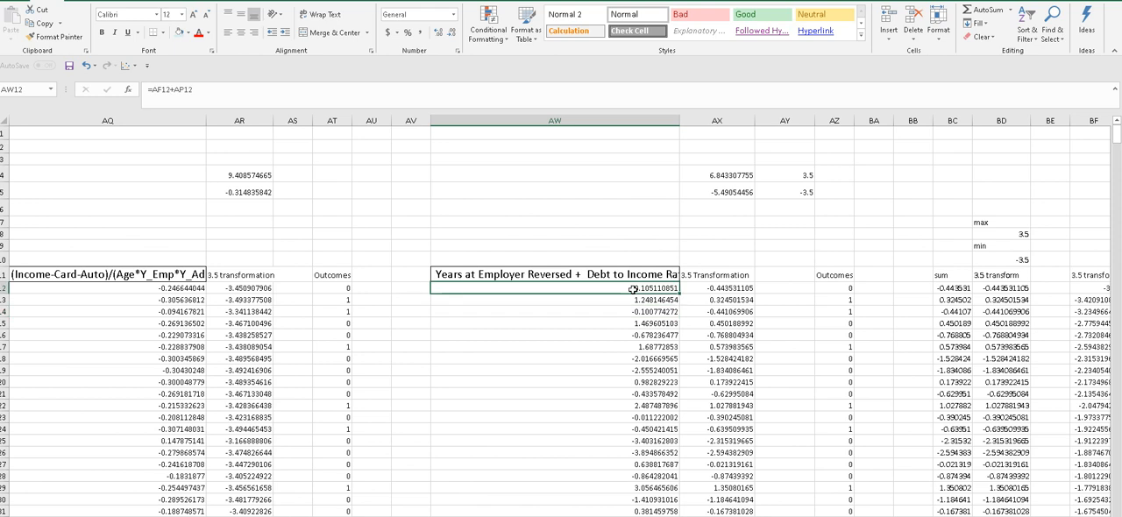
left_click(571, 274)
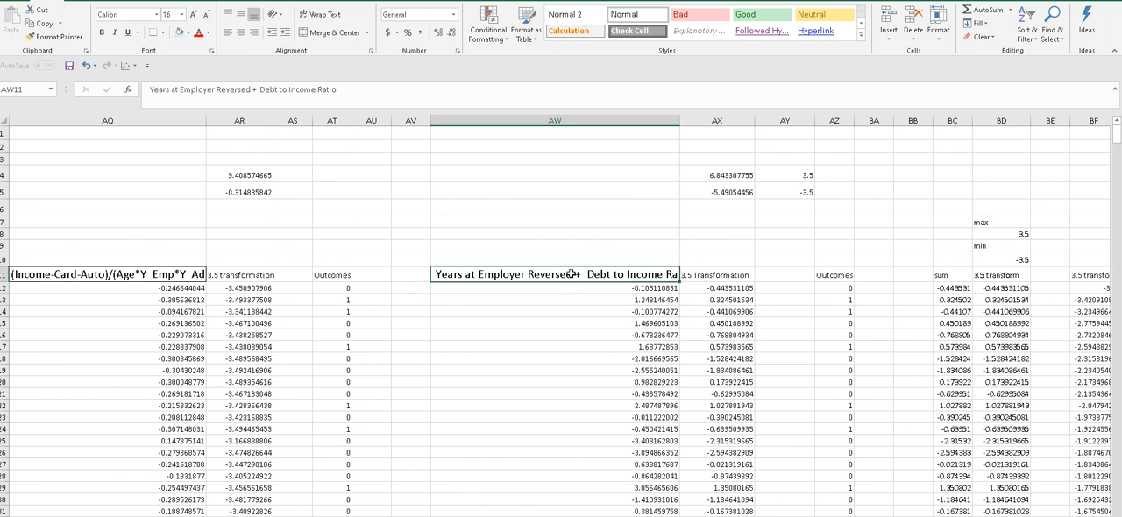
left_click(585, 302)
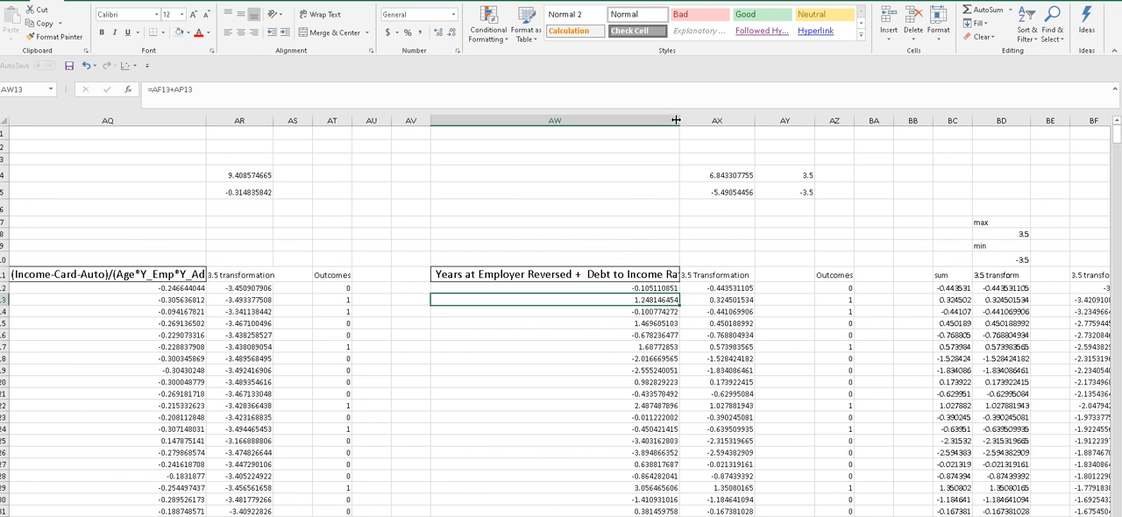
left_click_drag(677, 117, 695, 118)
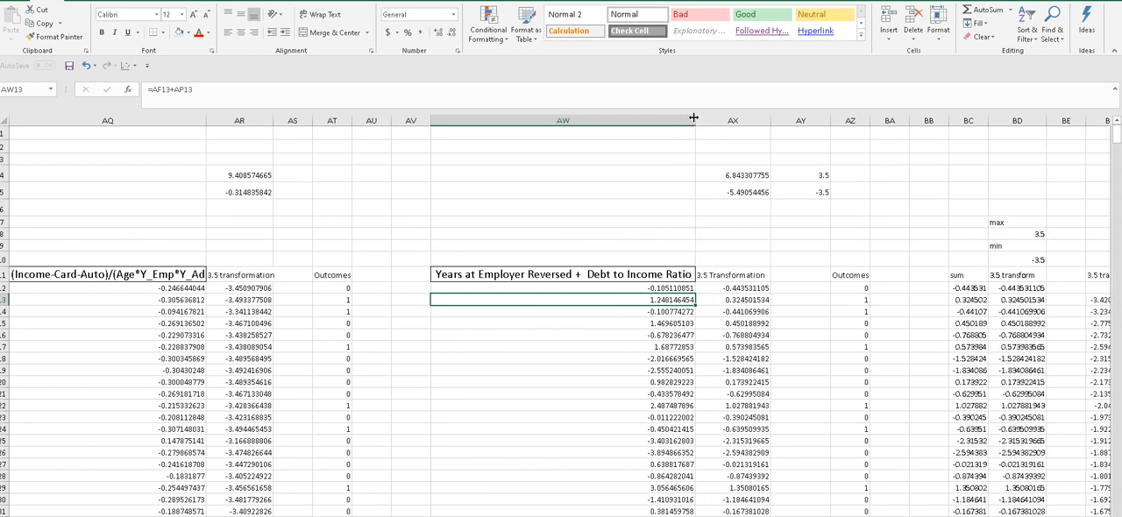
- Inspect the first record's formulas for the combined factor and for its 3.5 transformation
left_click(536, 272)
left_click(602, 246)
left_click(624, 289)
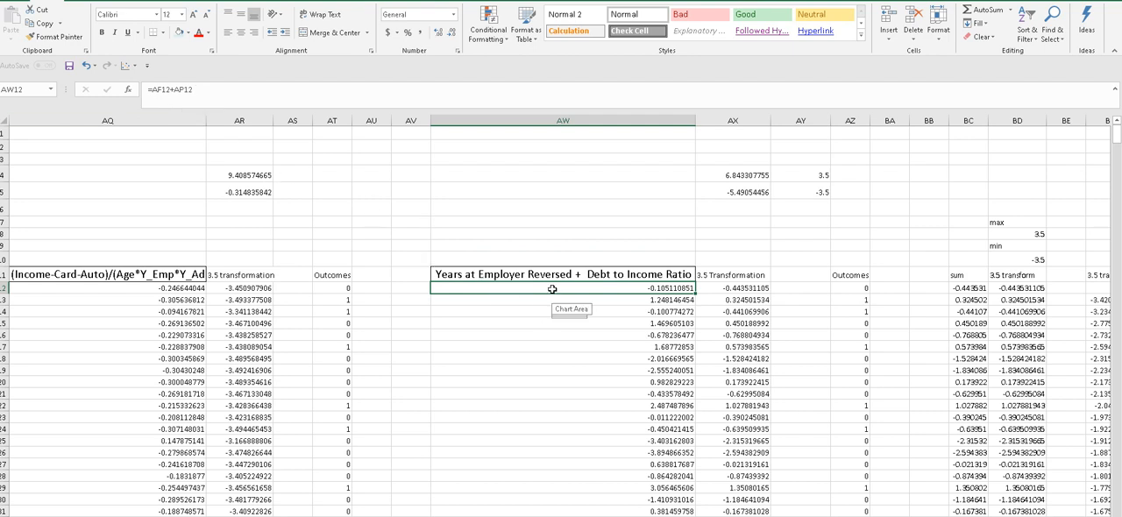
left_click(708, 287)
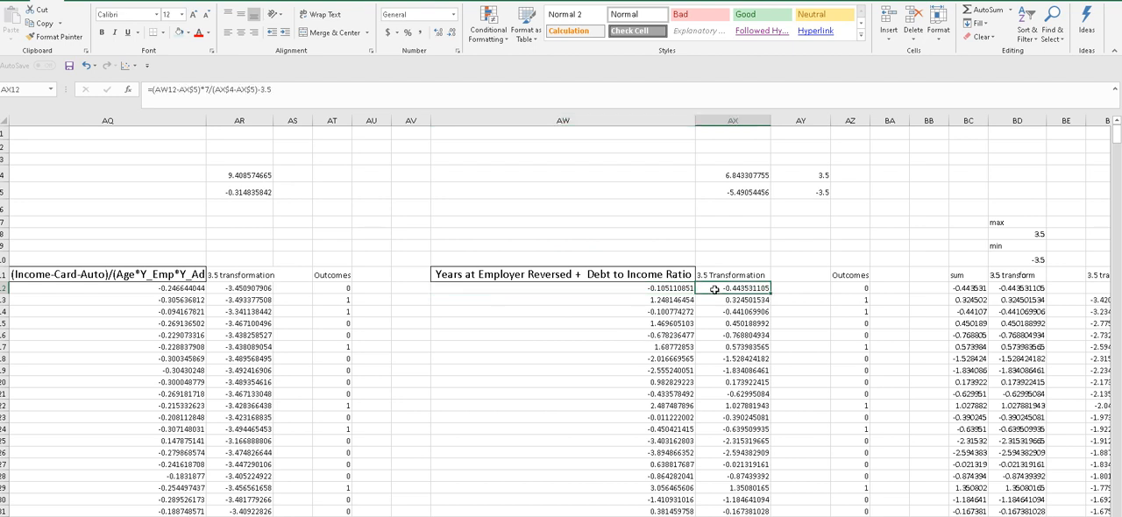
- Check the Outcomes values beside the combined factor's transformation and look over the start of the ROC calculations
scroll(556, 296, "right", 3)
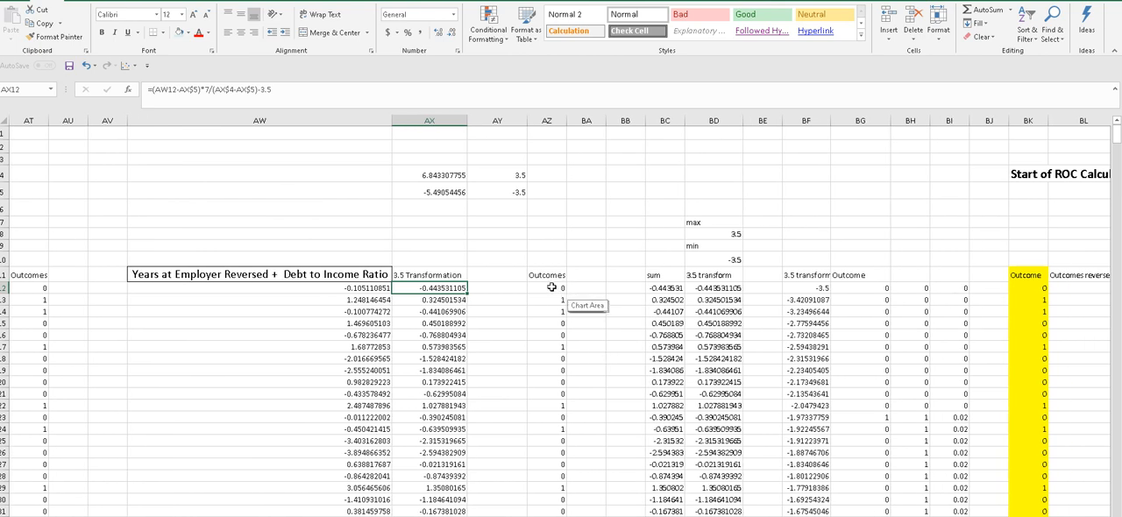
left_click(553, 288)
left_click(550, 311)
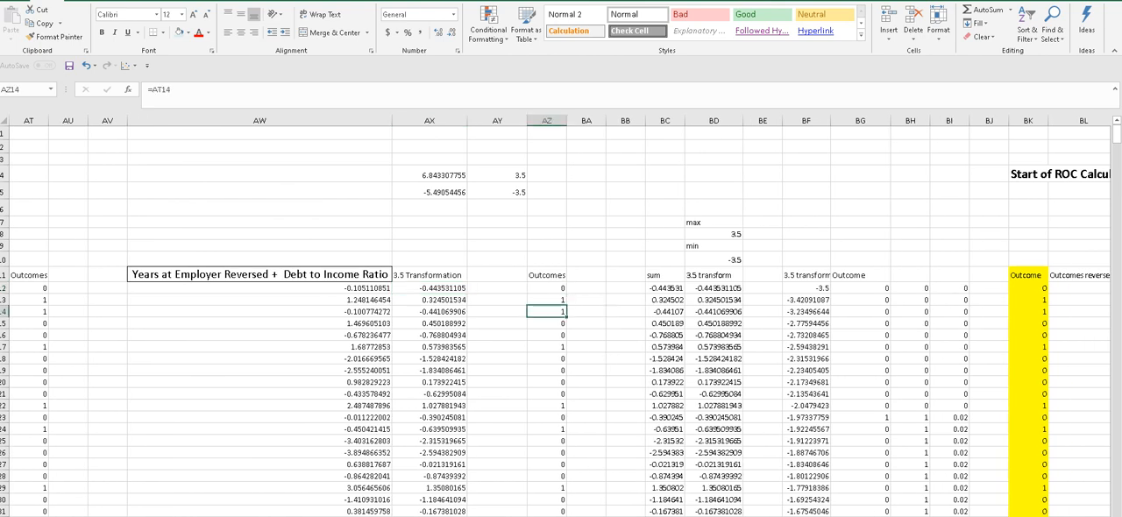
scroll(560, 351, "right", 5)
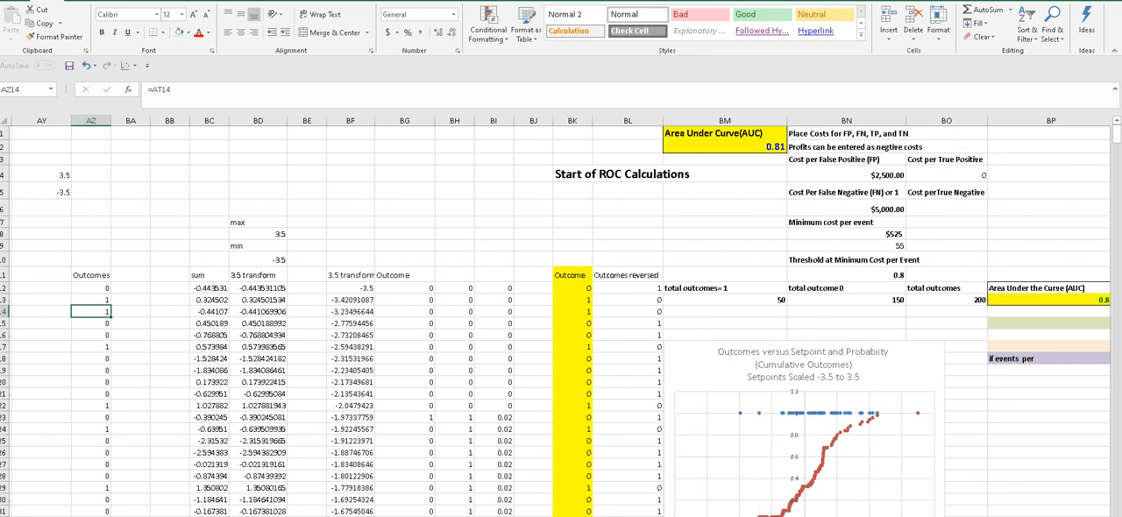
scroll(561, 351, "left", 4)
scroll(561, 315, "left", 4)
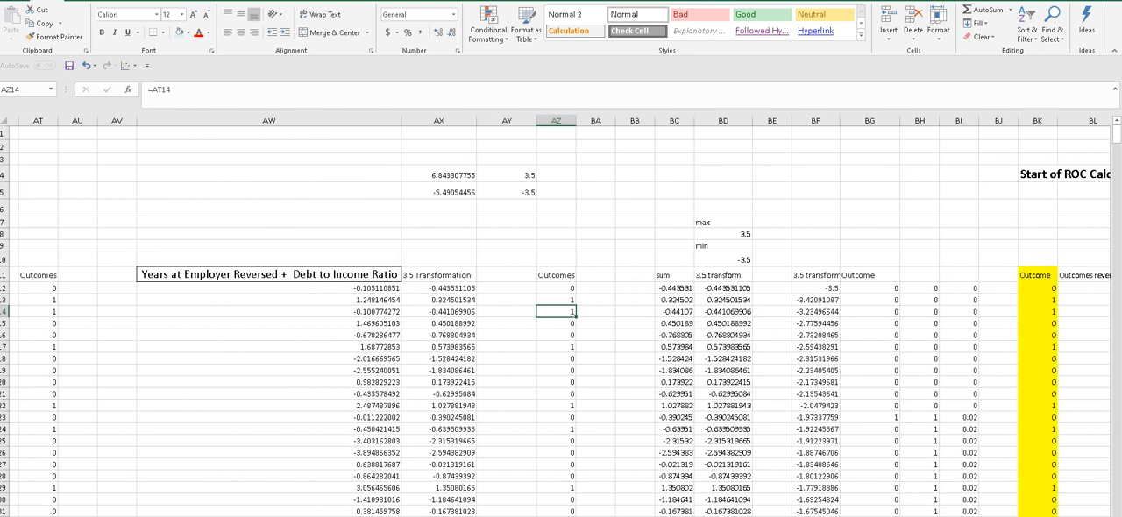
scroll(560, 316, "right", 1)
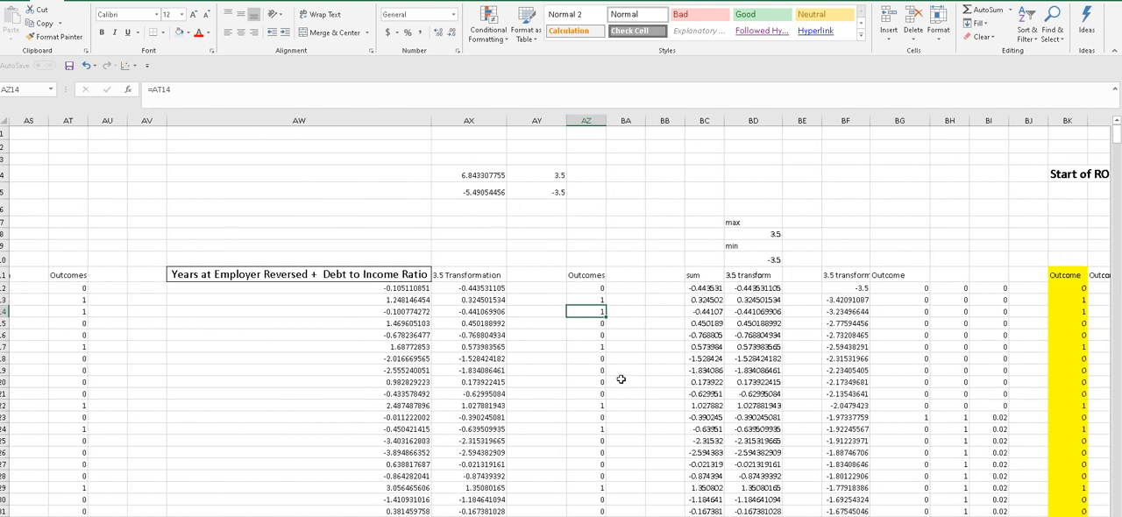
- Compare the first record's sum and 3.5 transform formulas with the first entry and heading of the sorted 3.5 transform column
left_click(705, 290)
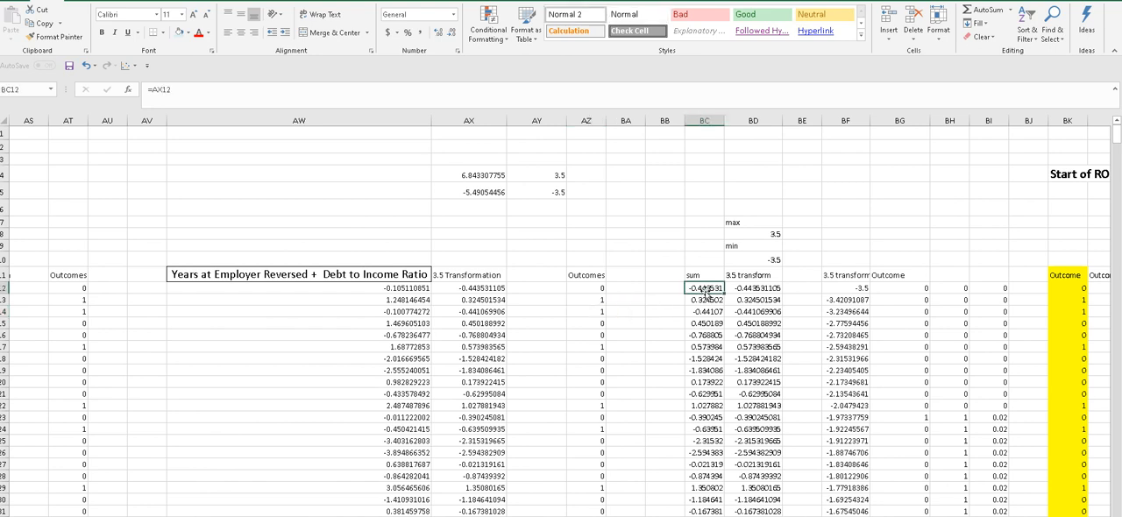
left_click(739, 290)
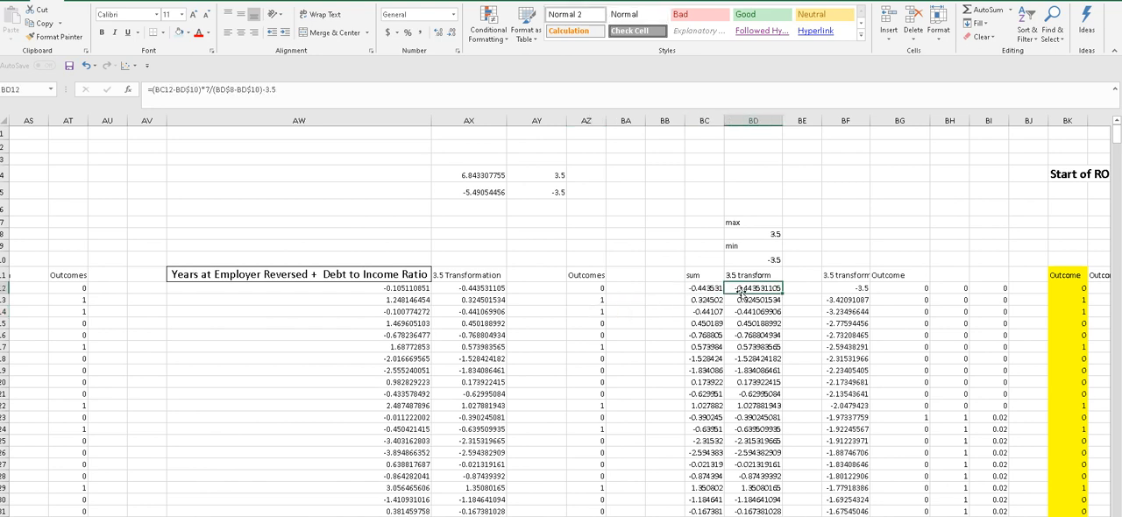
left_click(844, 290)
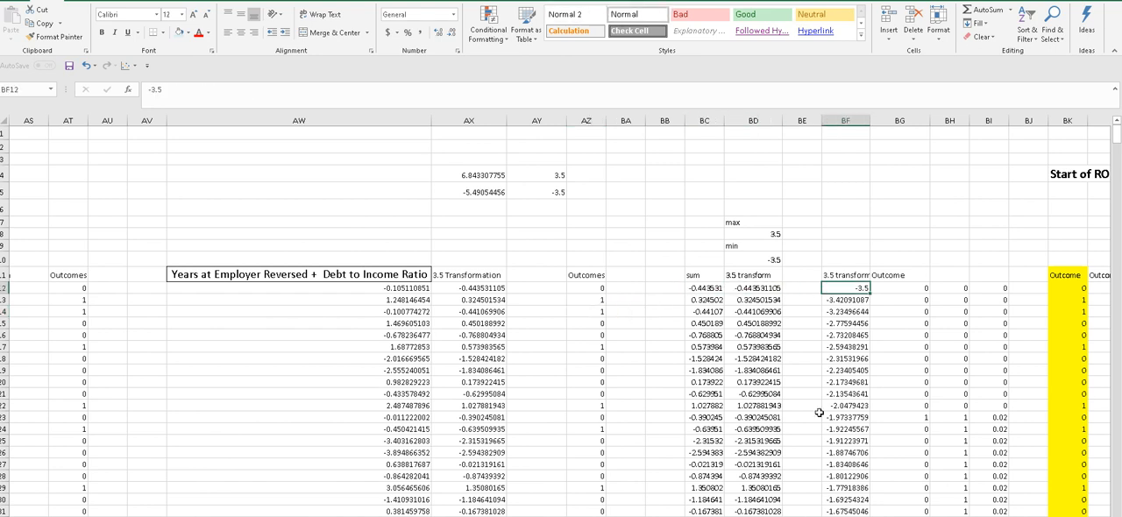
scroll(560, 316, "right", 6)
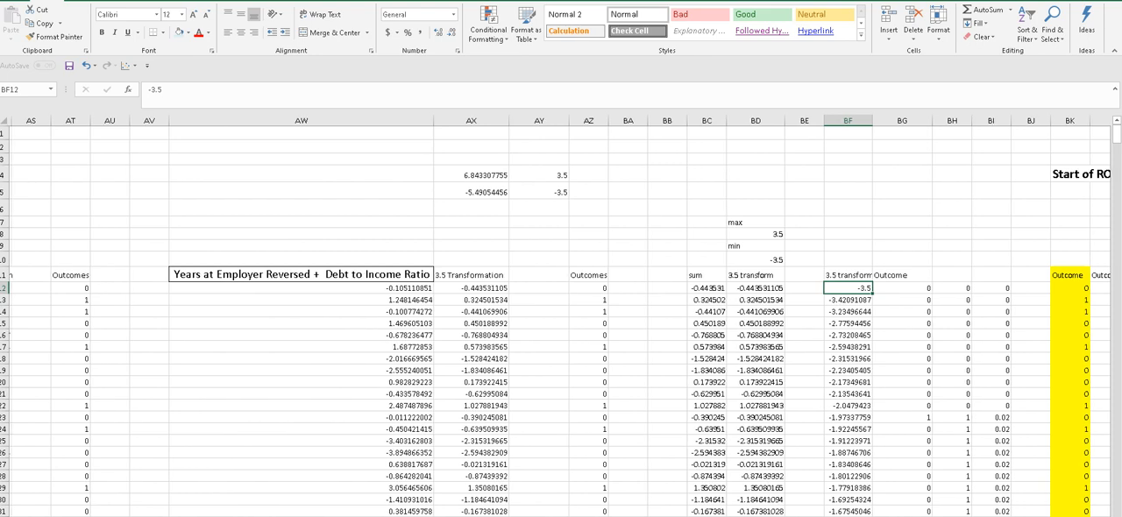
scroll(443, 298, "left", 2)
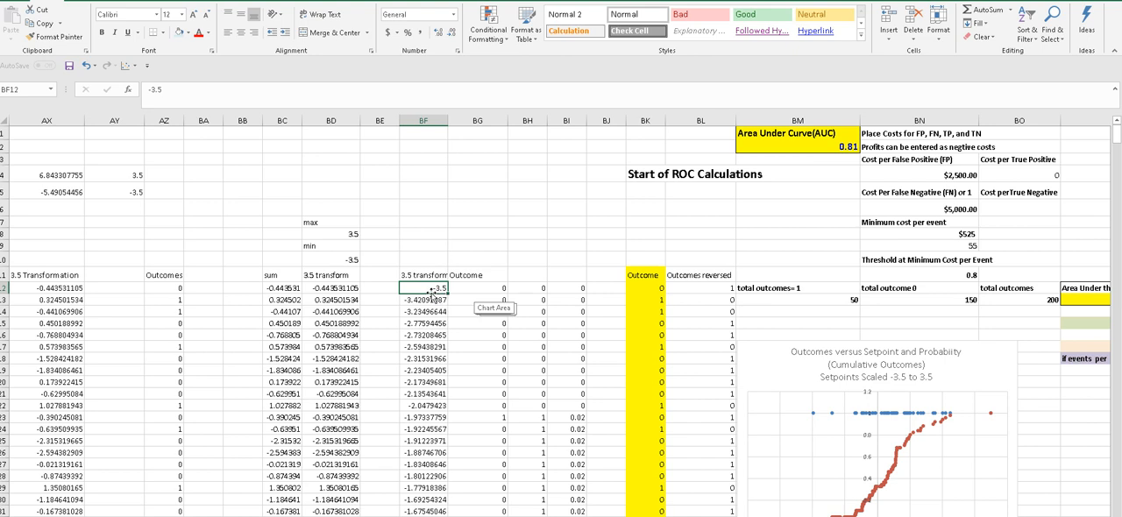
left_click(427, 275)
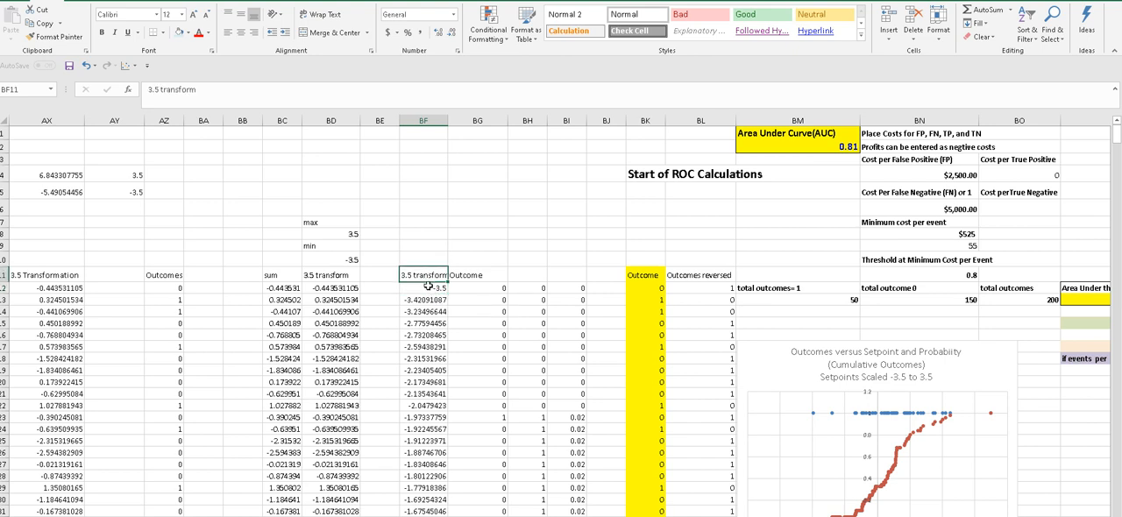
left_click(424, 288)
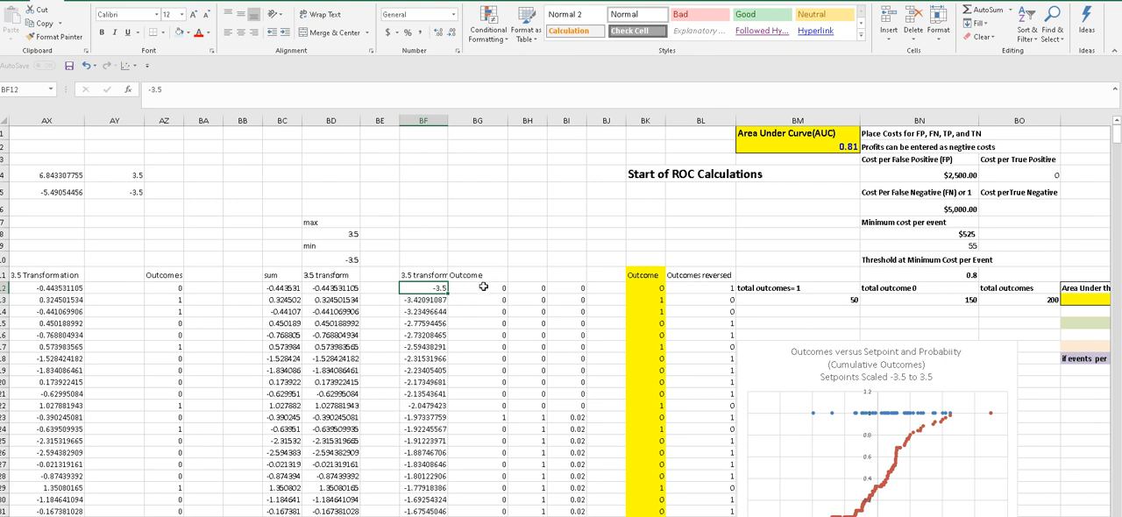
- Compare the first entry of the sorted 3.5 transform column with the Outcome value beside it
left_click(479, 288)
left_click(473, 322)
left_click(472, 289)
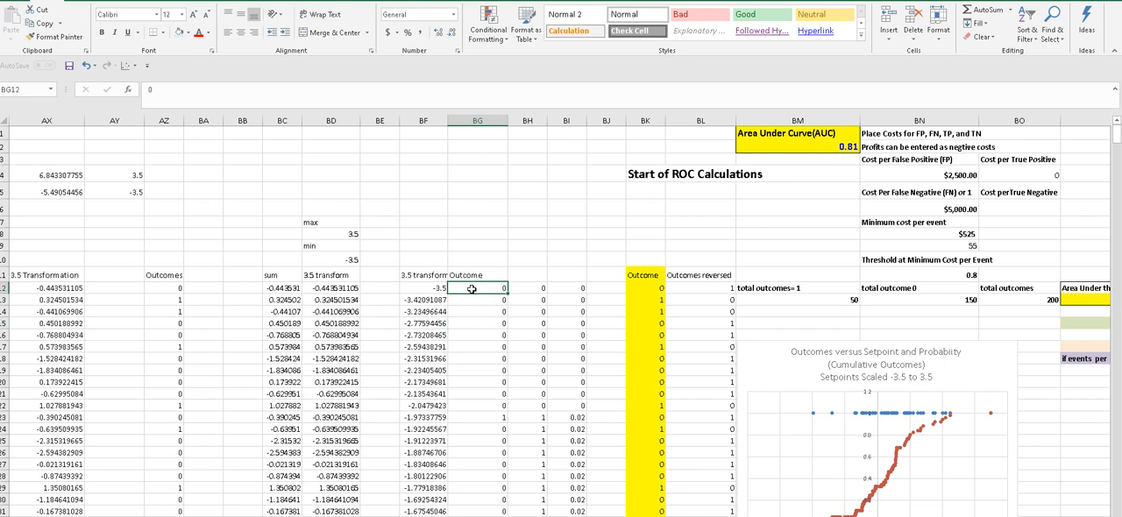
left_click(429, 287)
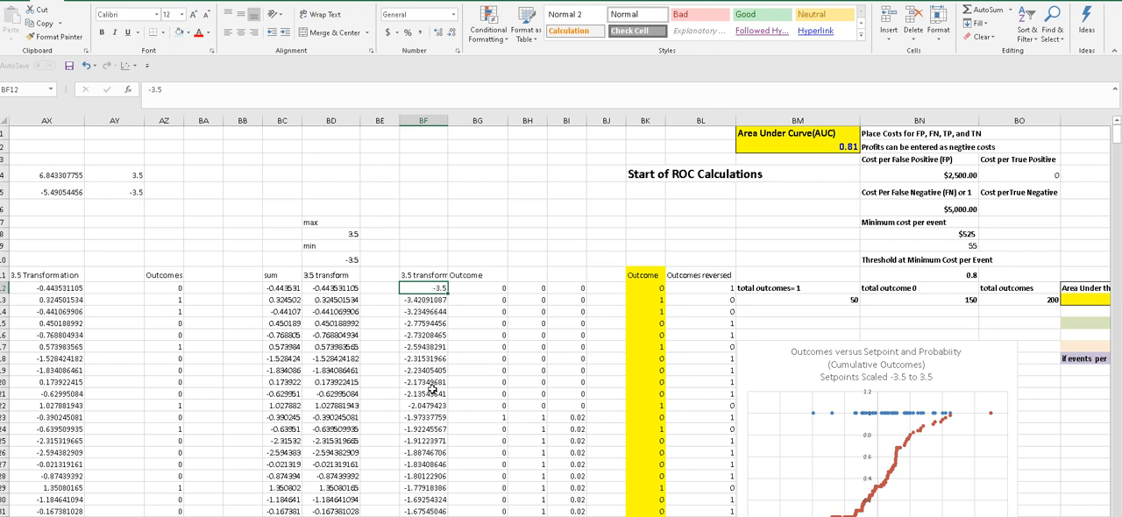
left_click(476, 288)
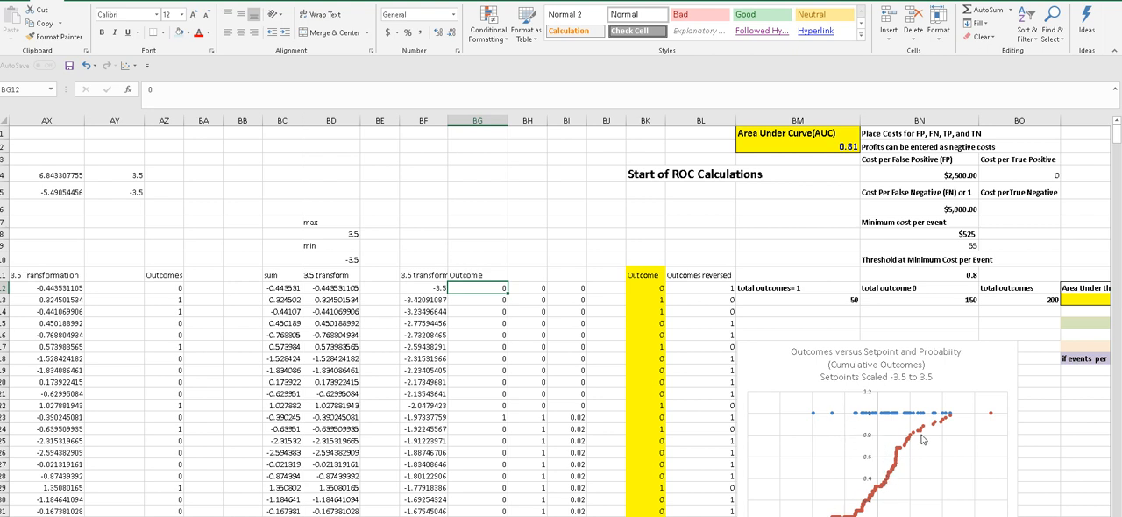
- Check which columns feed the cumulative probability series in the Outcomes versus Setpoint and Probability chart
mouse_move(921, 438)
scroll(721, 464, "right", 3)
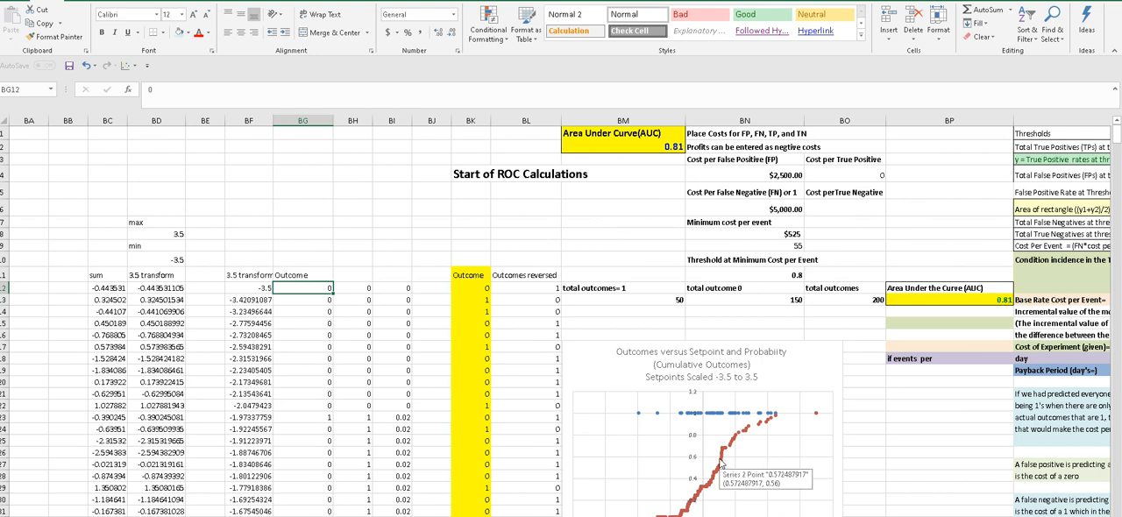
left_click(721, 465)
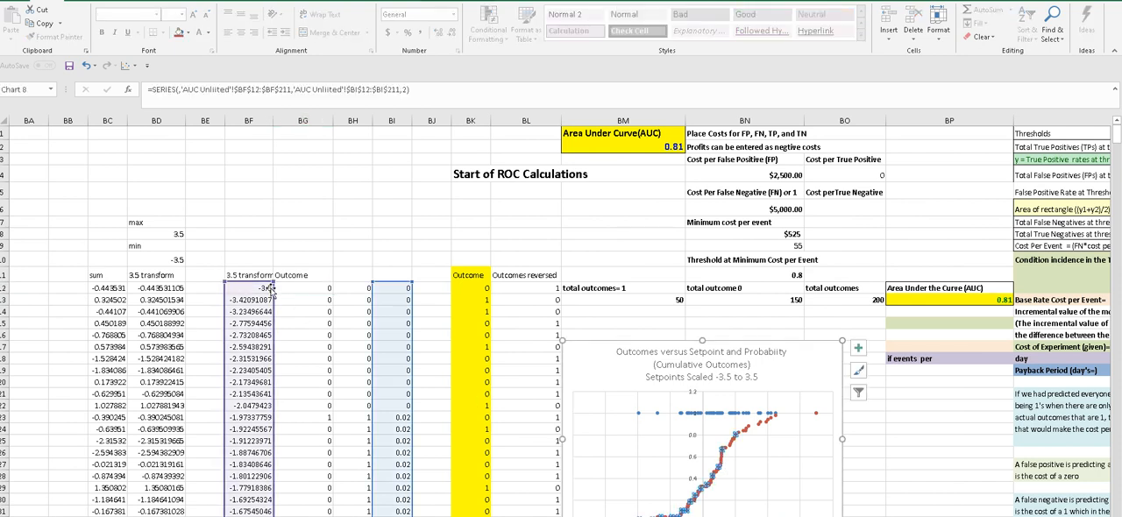
left_click(321, 253)
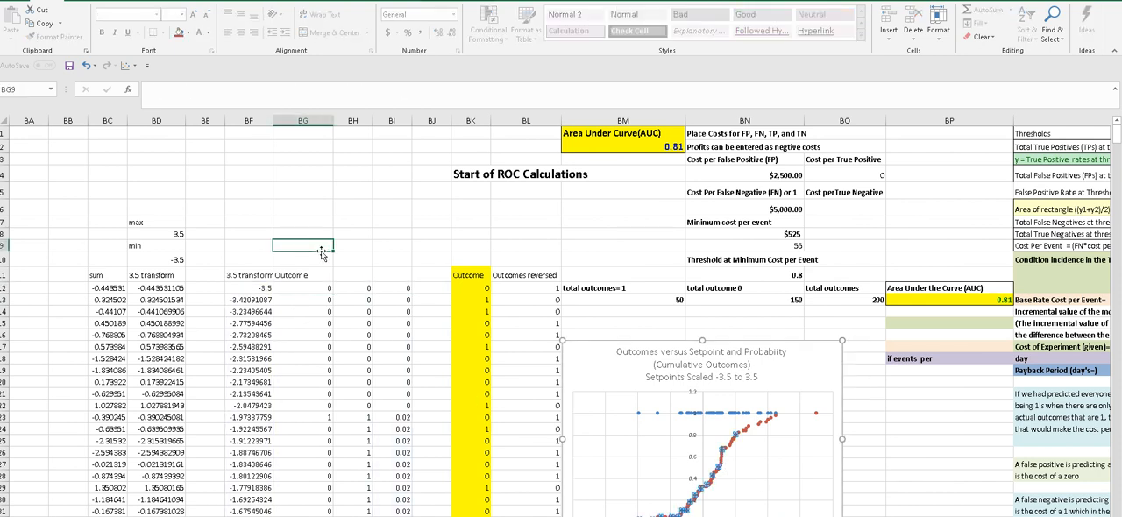
- Examine the top entries of the sorted 3.5 transform column against the unsorted sum and 3.5 transform columns
left_click(253, 290)
left_click(254, 298)
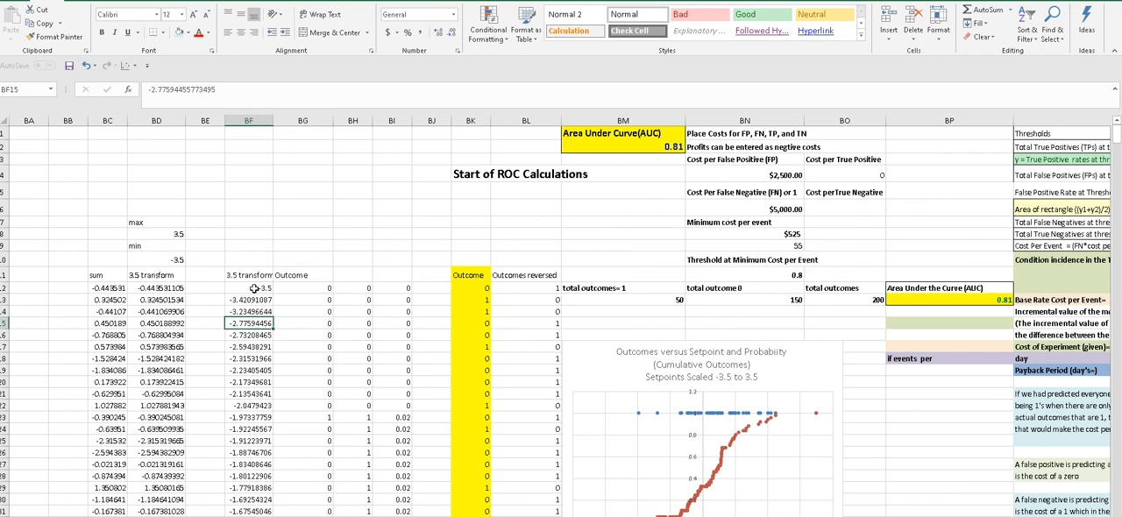
left_click(254, 287)
left_click(254, 246)
left_click(250, 288)
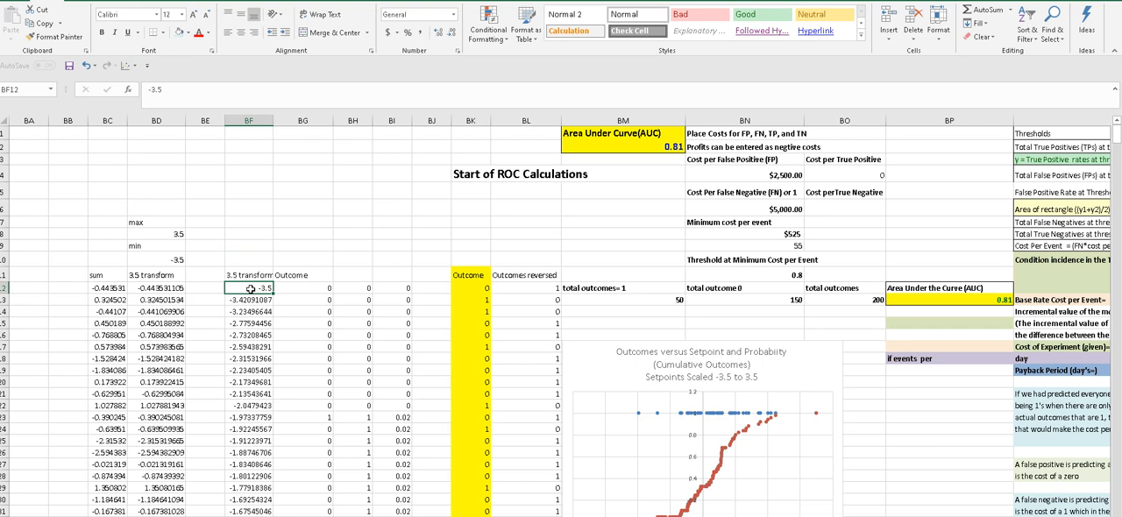
left_click(256, 260)
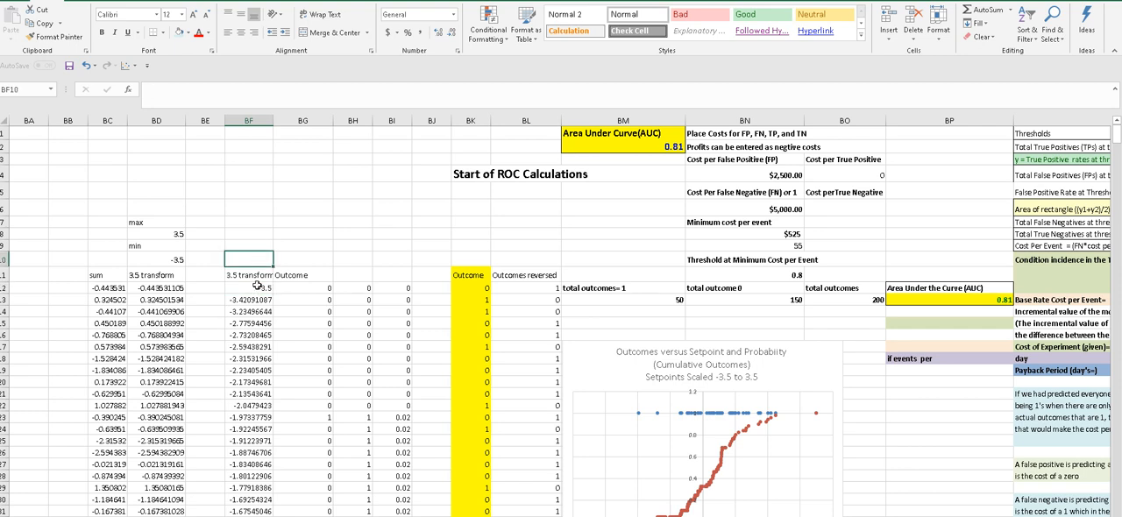
left_click(255, 287)
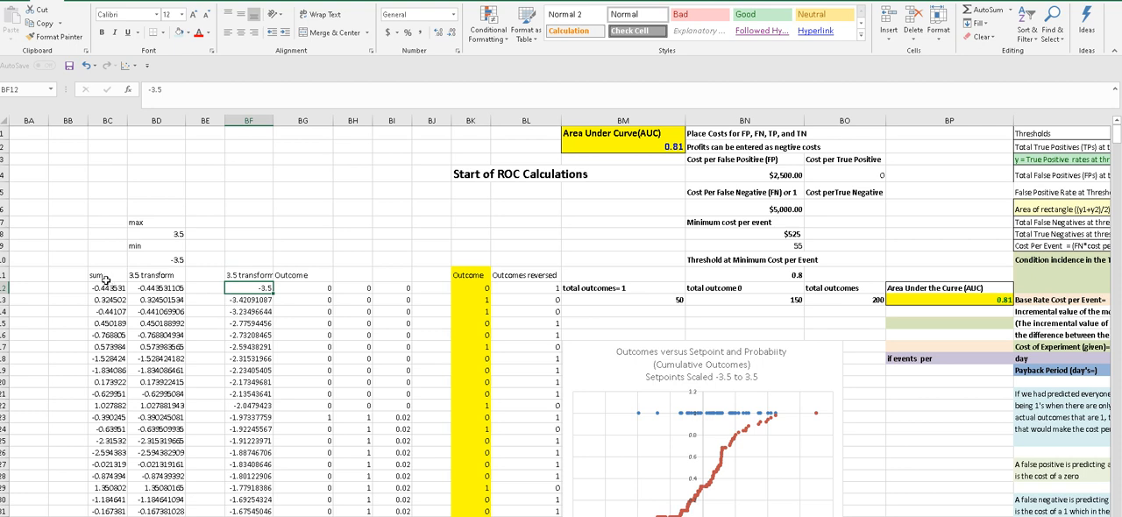
left_click_drag(109, 279, 149, 300)
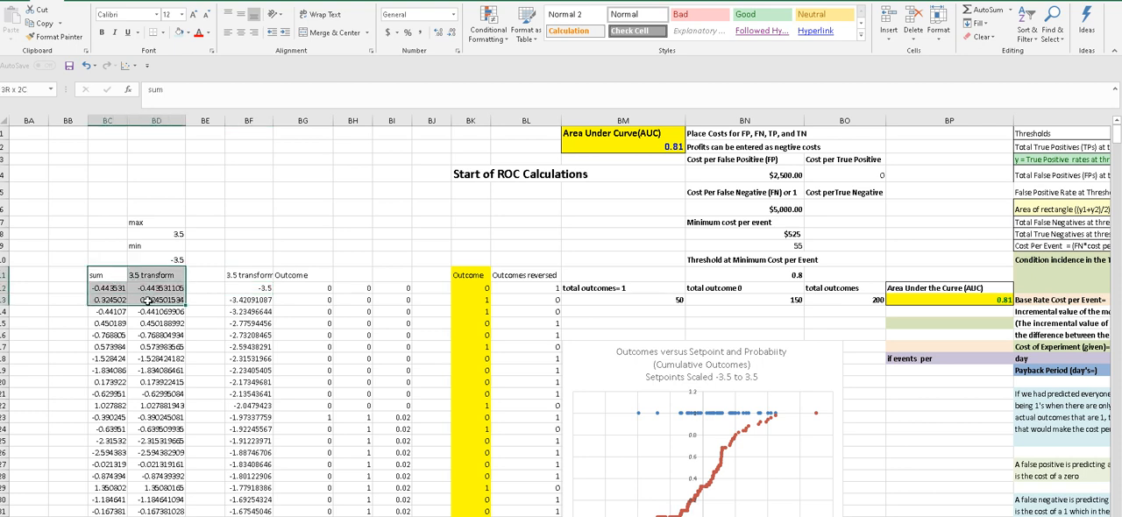
left_click(237, 219)
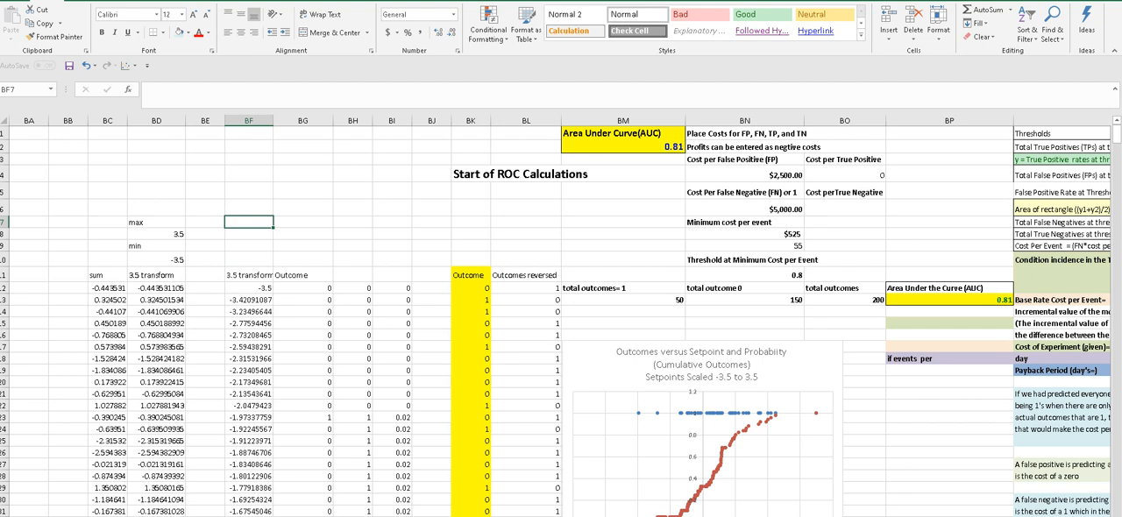
- Look over the Start of ROC Calculations section and examine the Receiver Operating Characteristic (ROC) curve chart below it
scroll(561, 315, "right", 4)
scroll(561, 315, "left", 1)
scroll(561, 316, "right", 1)
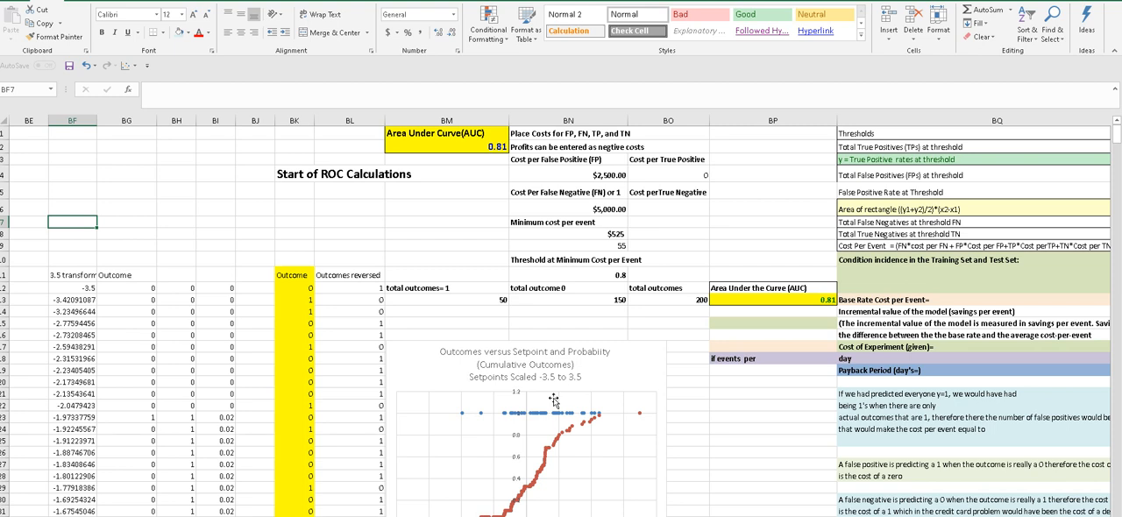
left_click(470, 206)
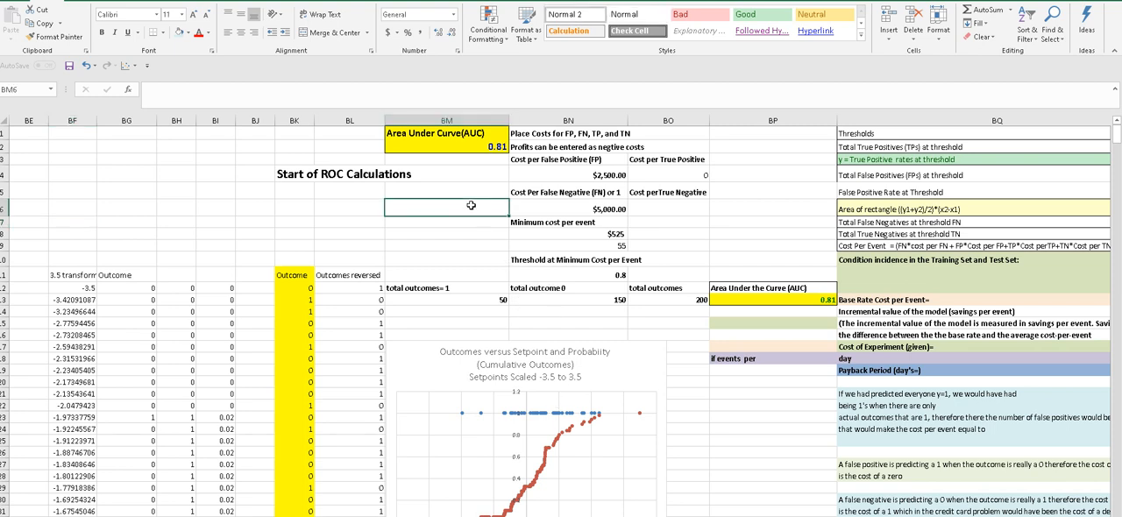
left_click(348, 173)
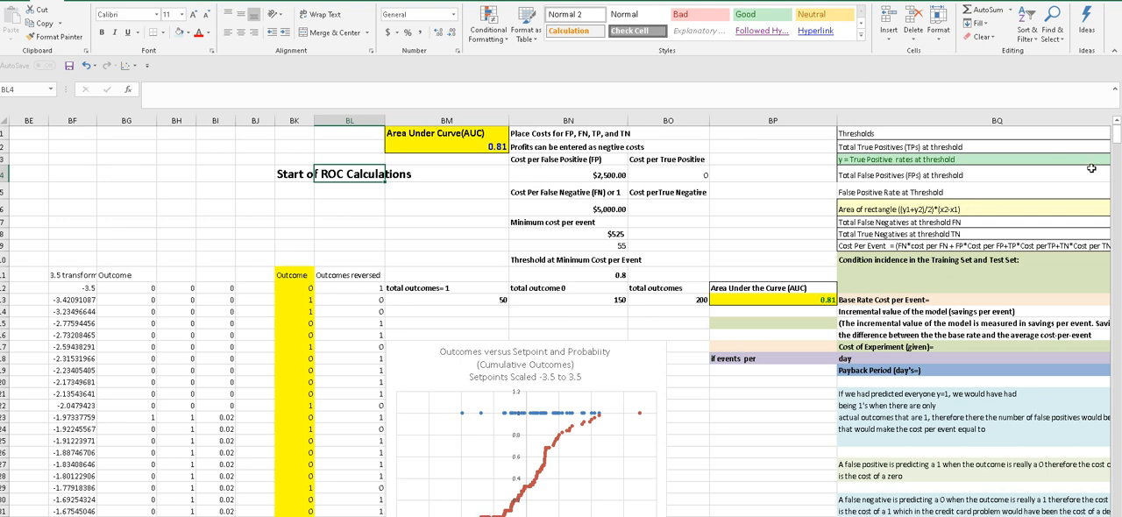
left_click_drag(1113, 146, 1115, 149)
left_click(610, 251)
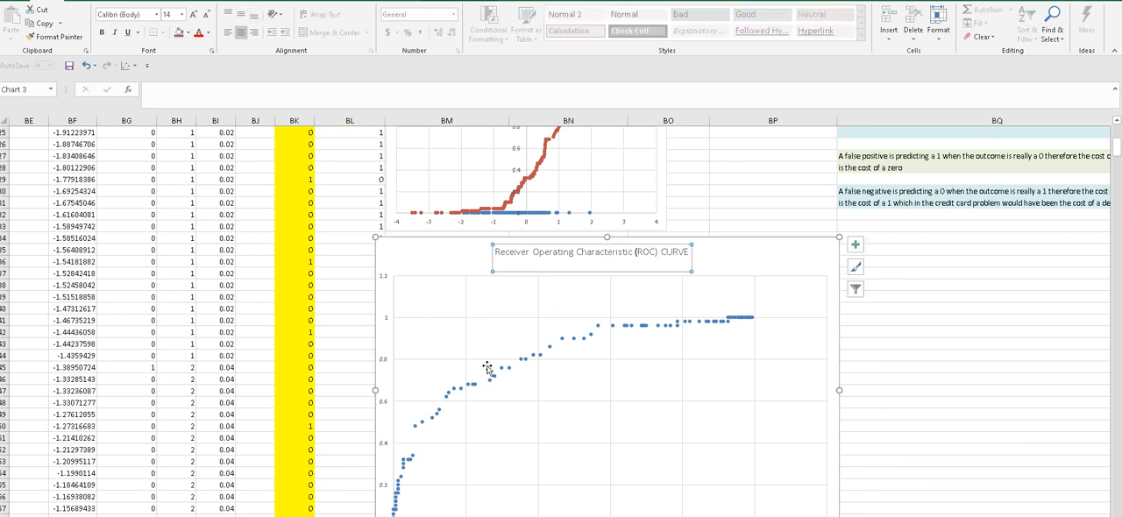
- Inspect the formula behind the highlighted Area Under Curve (AUC) value at the head of the ROC section
left_click_drag(1115, 146, 1115, 134)
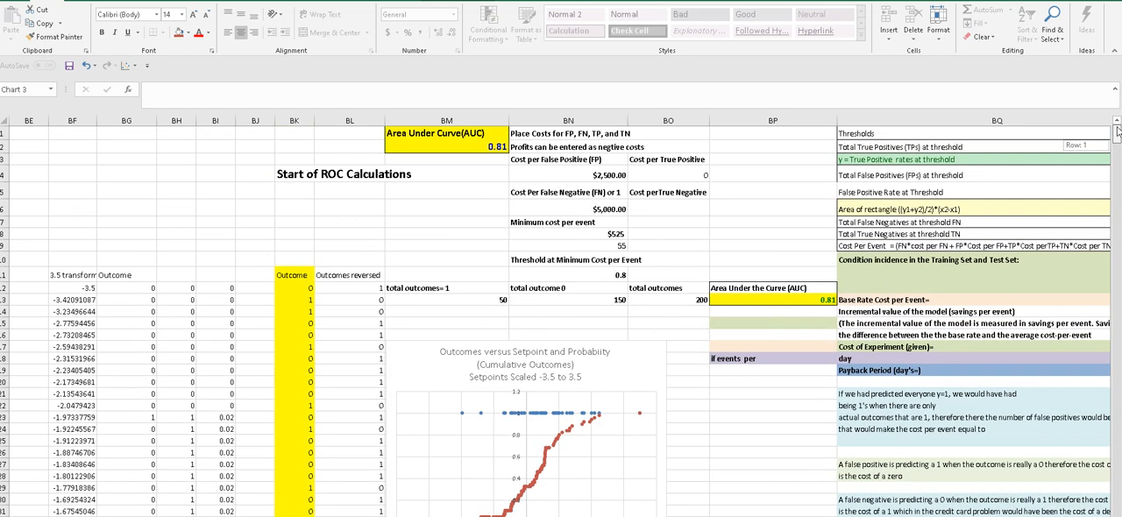
left_click(493, 146)
left_click(481, 175)
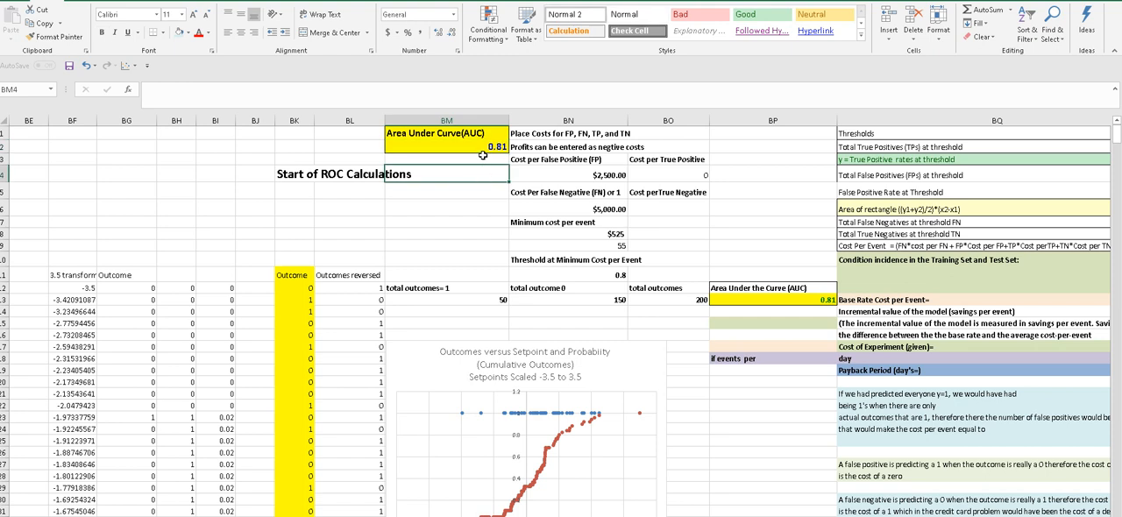
left_click(483, 145)
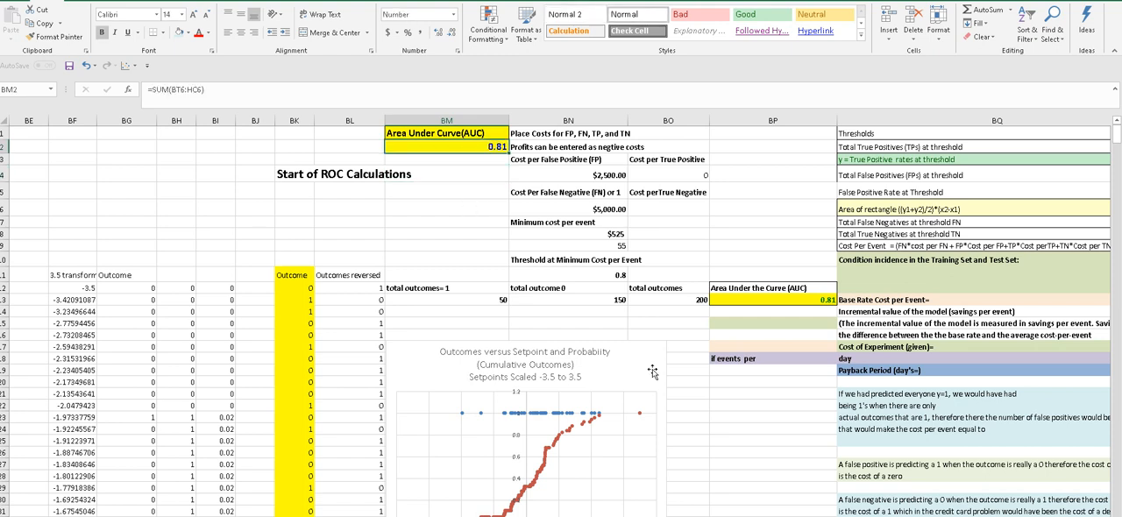
- Return to the Years at Employer Reversed + Debt to Income Ratio column and examine its heading and first values
scroll(561, 316, "left", 10)
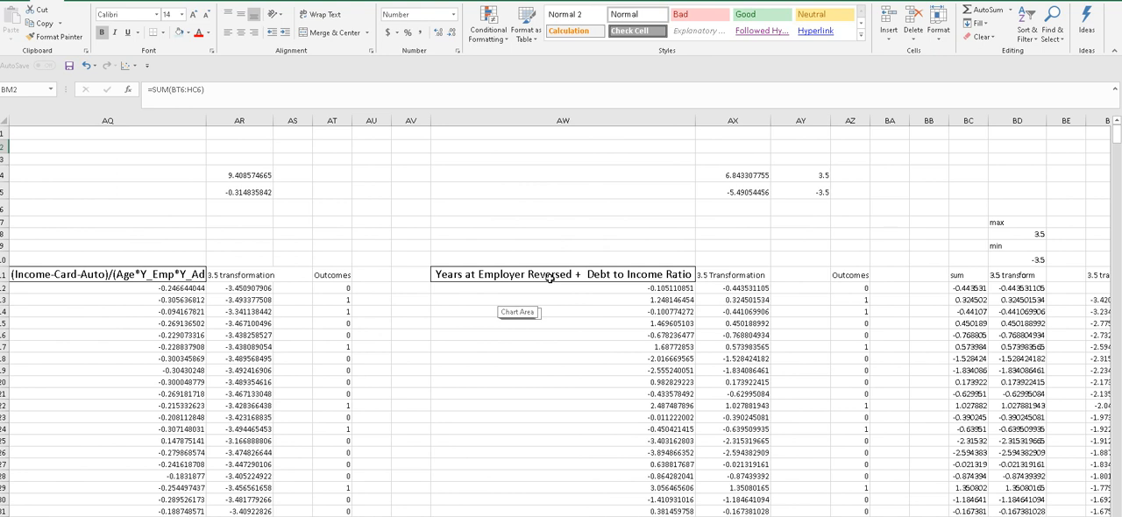
left_click(629, 247)
left_click(622, 274)
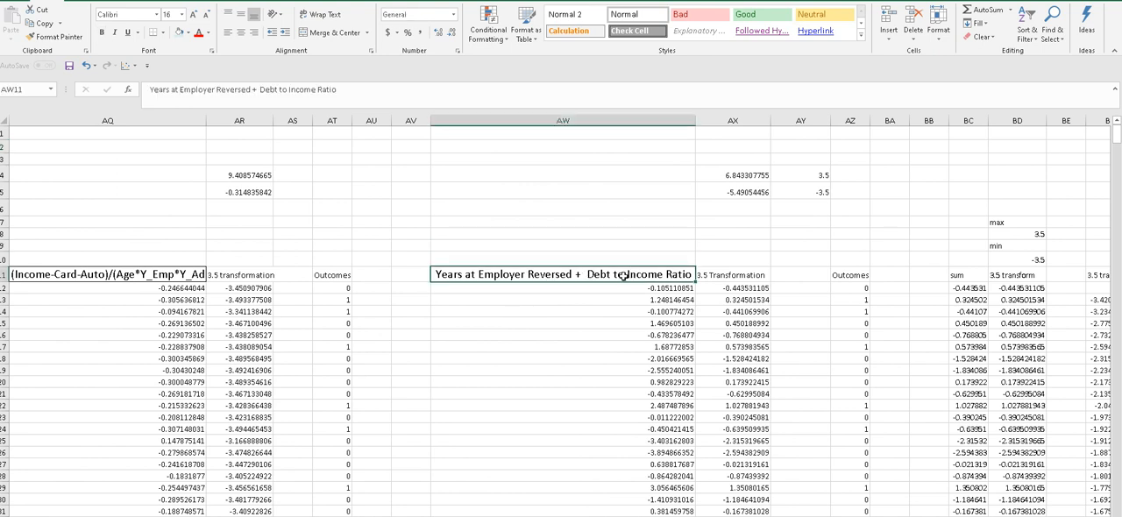
left_click(589, 313)
left_click(589, 249)
left_click(586, 311)
left_click(587, 230)
left_click(583, 322)
left_click(584, 259)
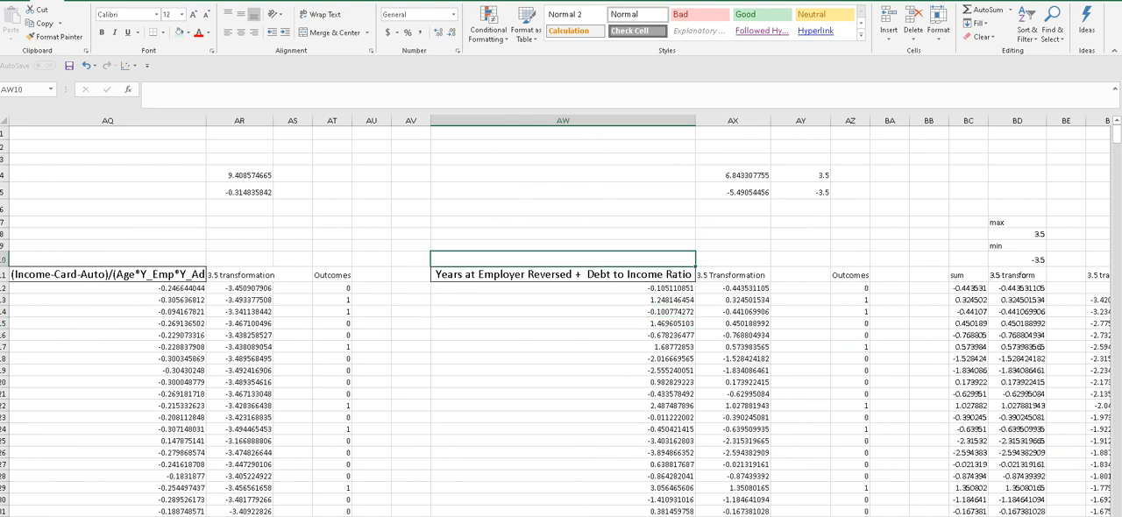
- Look over the ROC section's AUC, cost inputs, threshold definitions and savings figures
scroll(561, 315, "right", 4)
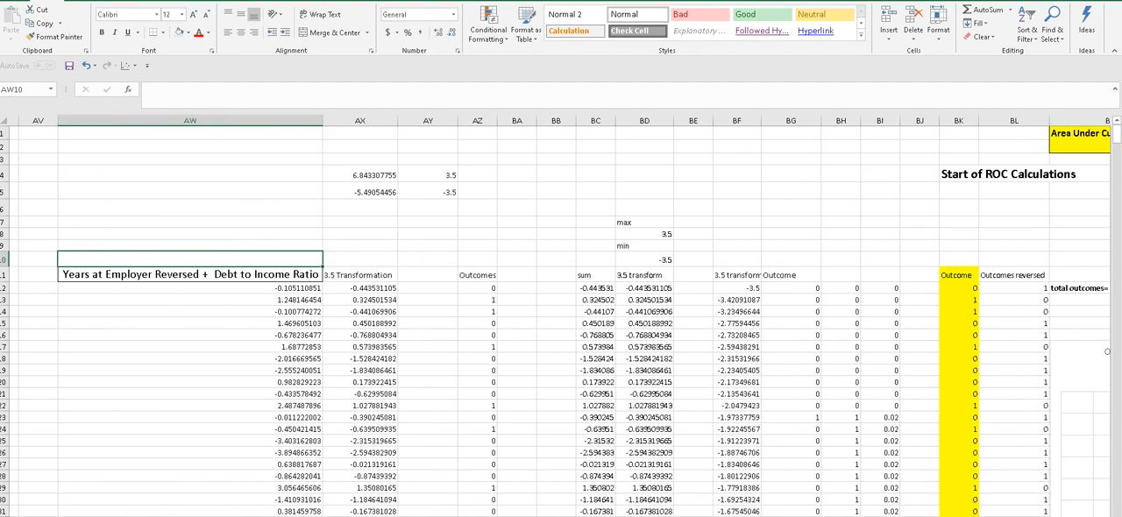
scroll(561, 316, "right", 5)
scroll(561, 315, "left", 5)
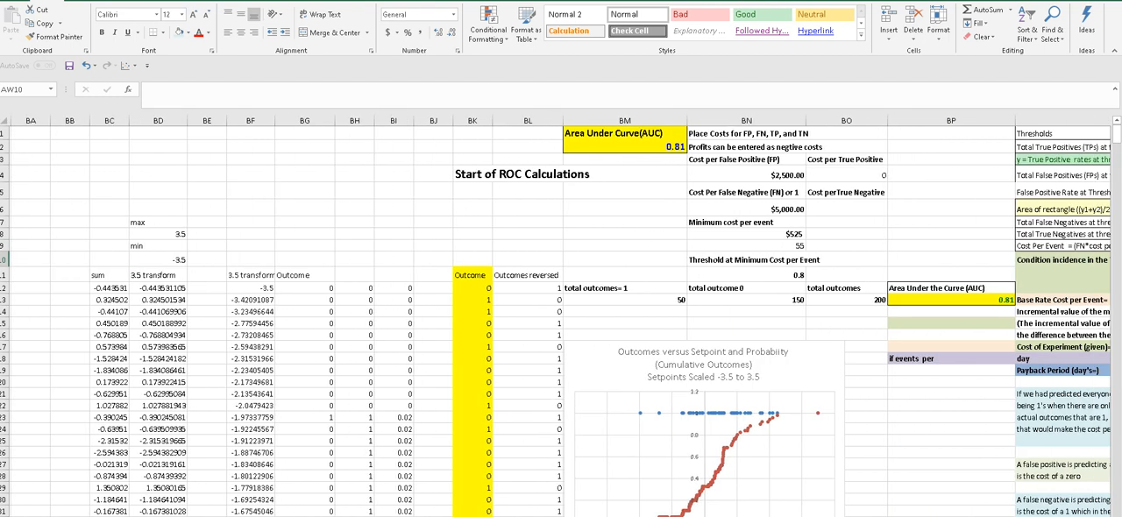
scroll(561, 315, "right", 2)
scroll(561, 316, "right", 4)
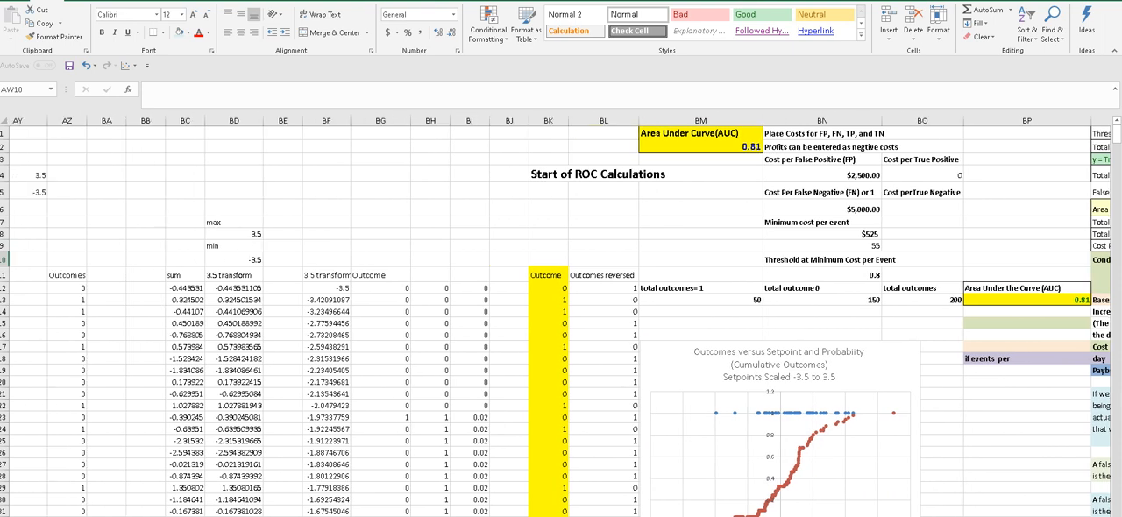
scroll(561, 315, "right", 6)
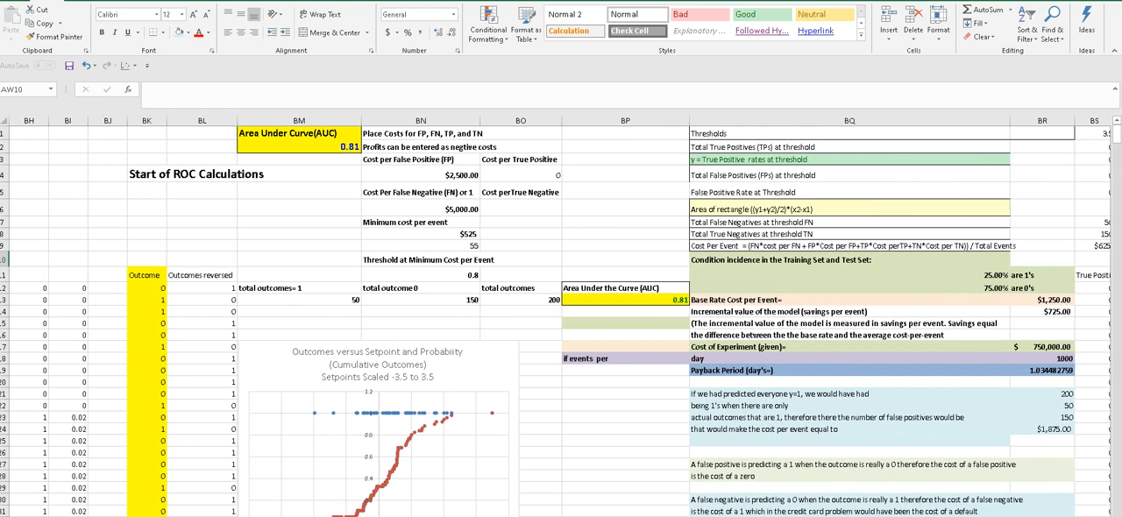
left_click_drag(1116, 132, 1116, 131)
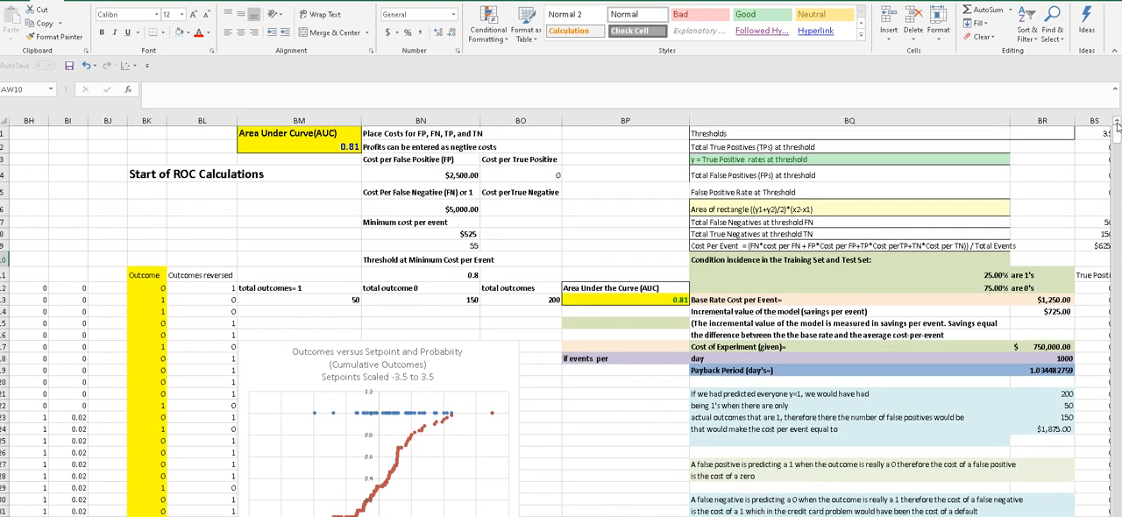
left_click(312, 164)
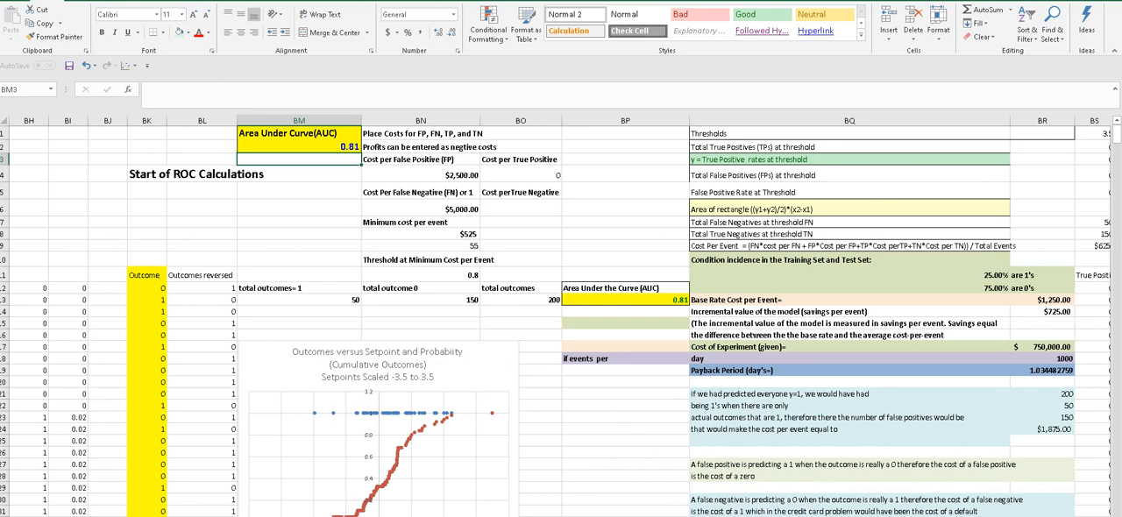
- Inspect the first record's 3.5 transform formula beside the sum column again
scroll(615, 485, "left", 5)
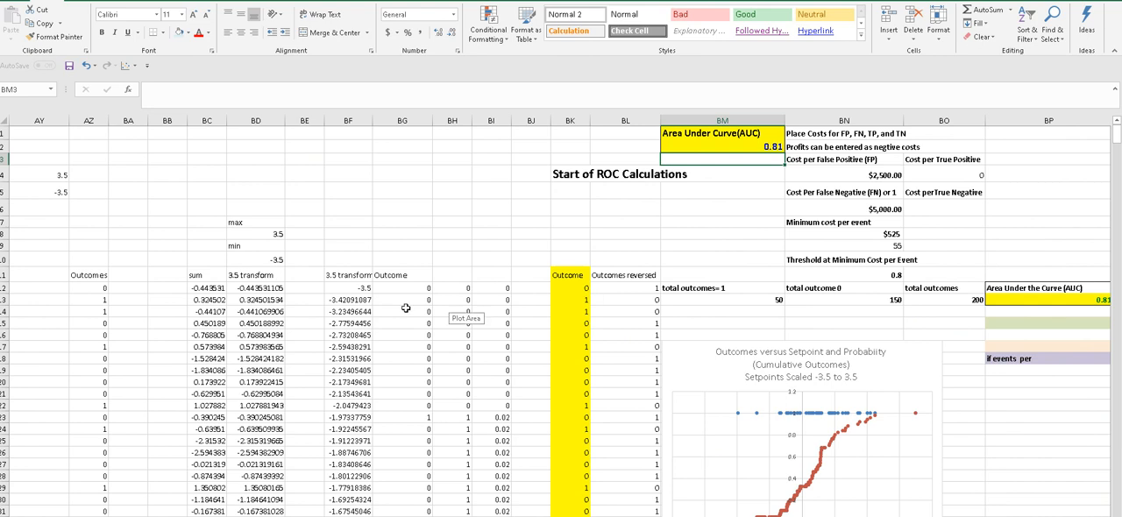
left_click(252, 288)
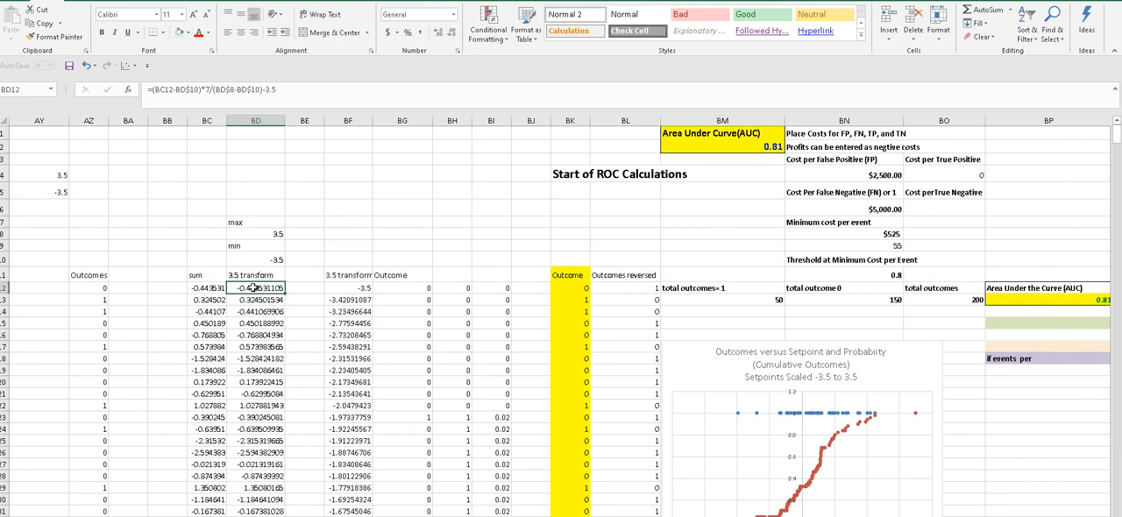
left_click(250, 247)
left_click(254, 287)
- Inspect the formula of the second Area Under the Curve (AUC) value beside the outcome totals
scroll(561, 316, "right", 5)
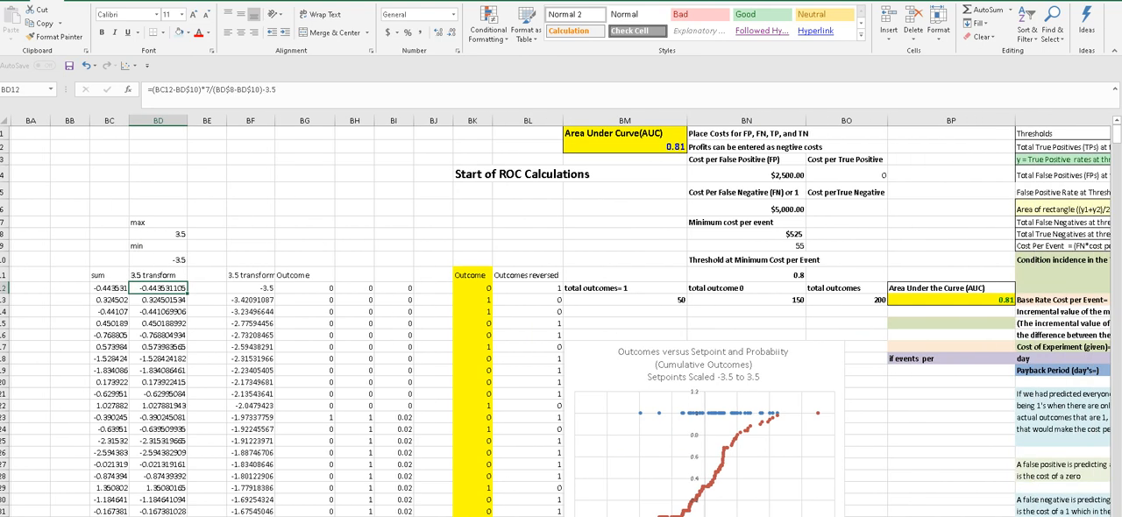
scroll(561, 315, "right", 1)
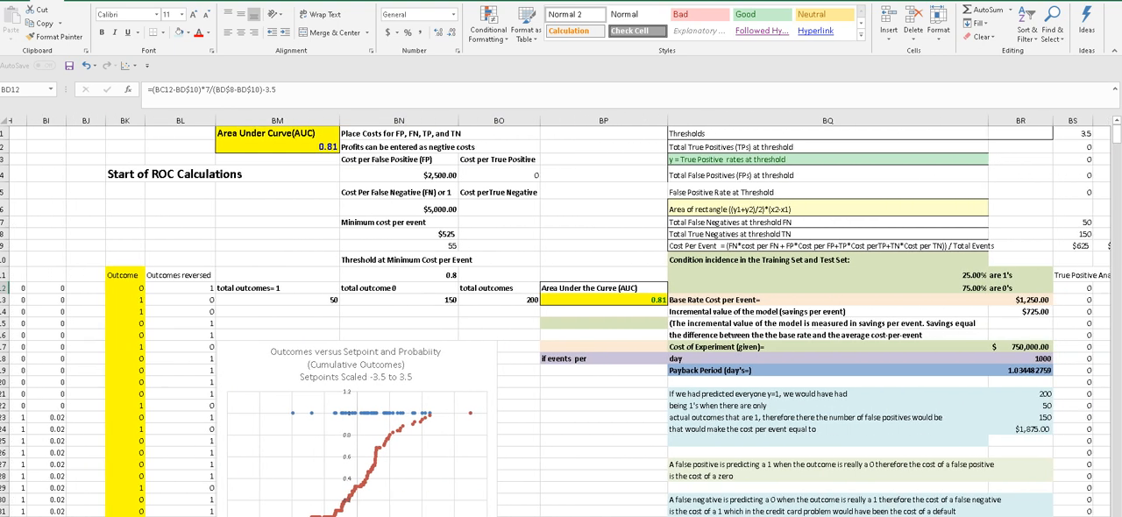
scroll(560, 316, "left", 1)
scroll(561, 316, "right", 1)
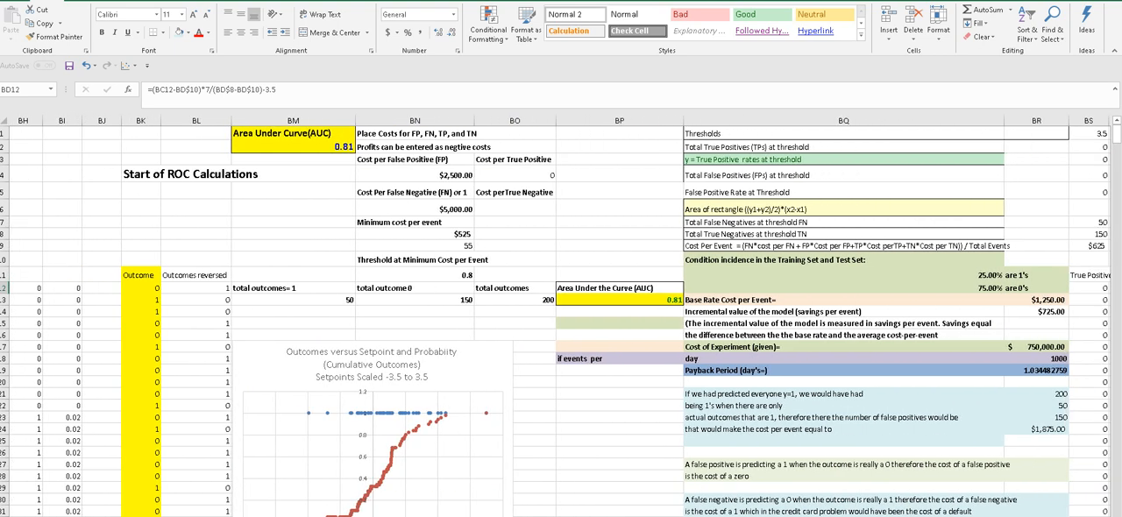
scroll(657, 382, "left", 1)
left_click(648, 300)
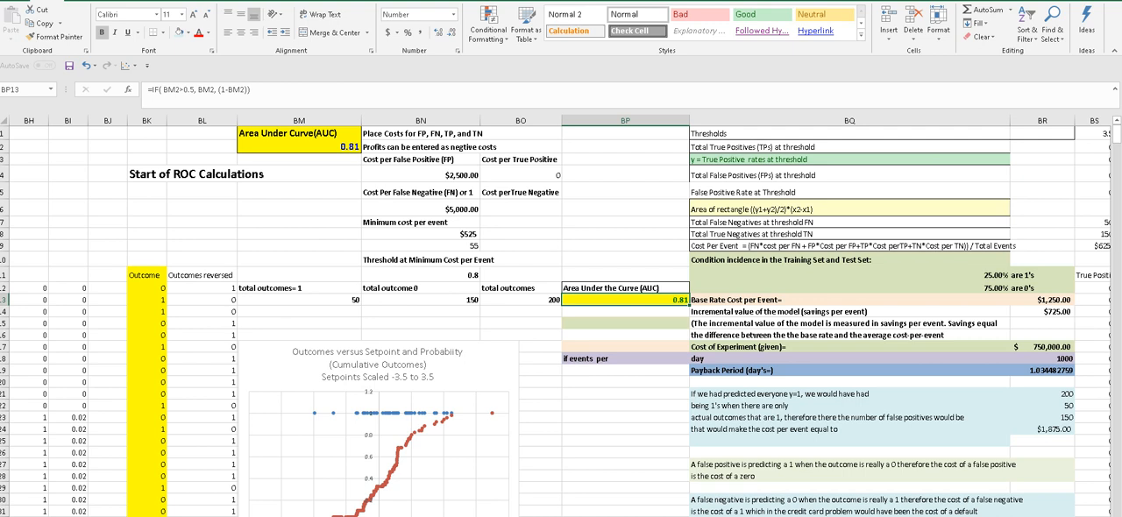
scroll(561, 315, "left", 2)
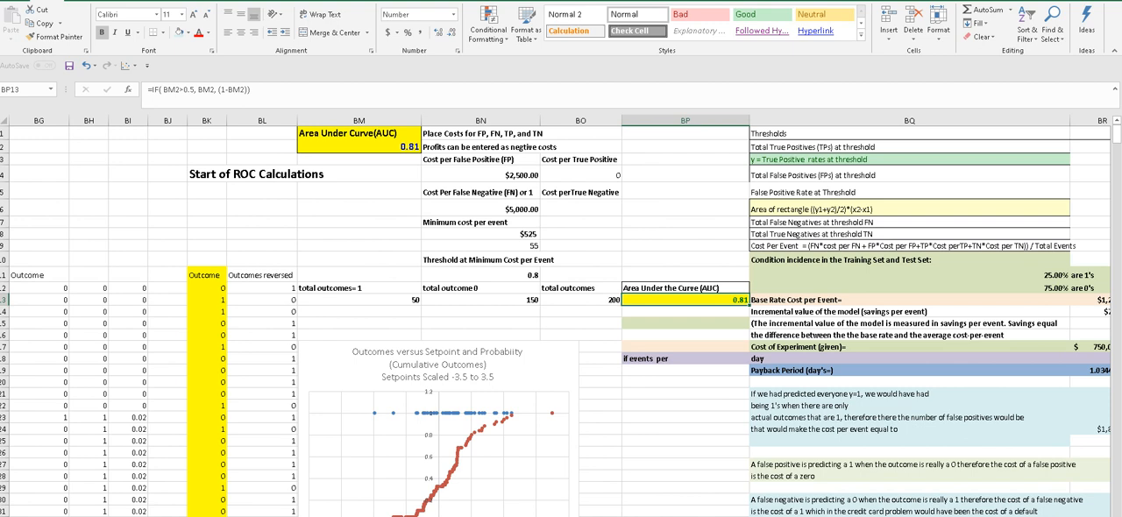
scroll(561, 315, "left", 2)
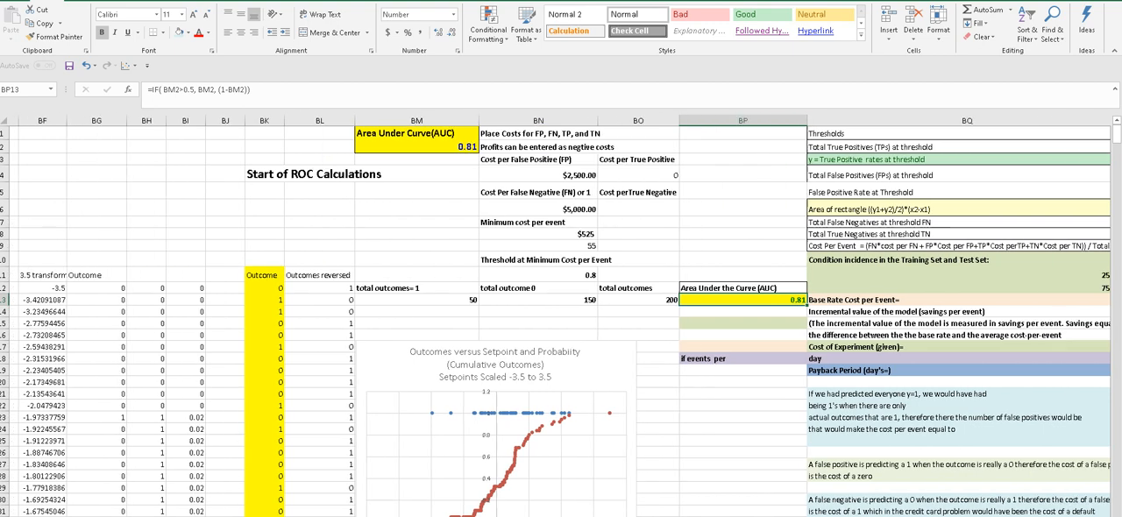
- Inspect the Cost per False Positive and Cost Per False Negative inputs in the ROC section
scroll(561, 315, "right", 4)
scroll(534, 239, "right", 2)
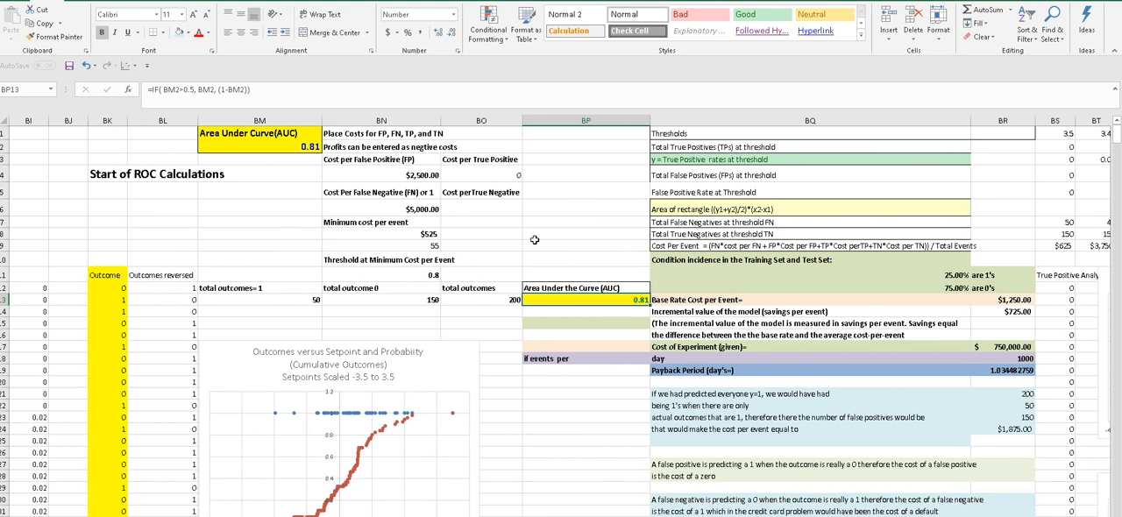
left_click(397, 172)
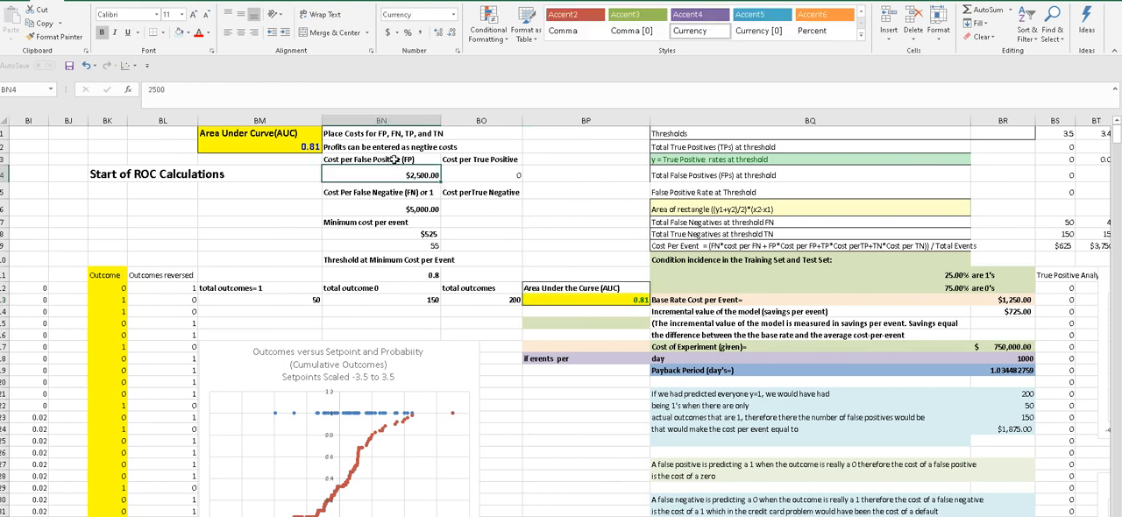
key("Up")
key("Down")
left_click(394, 205)
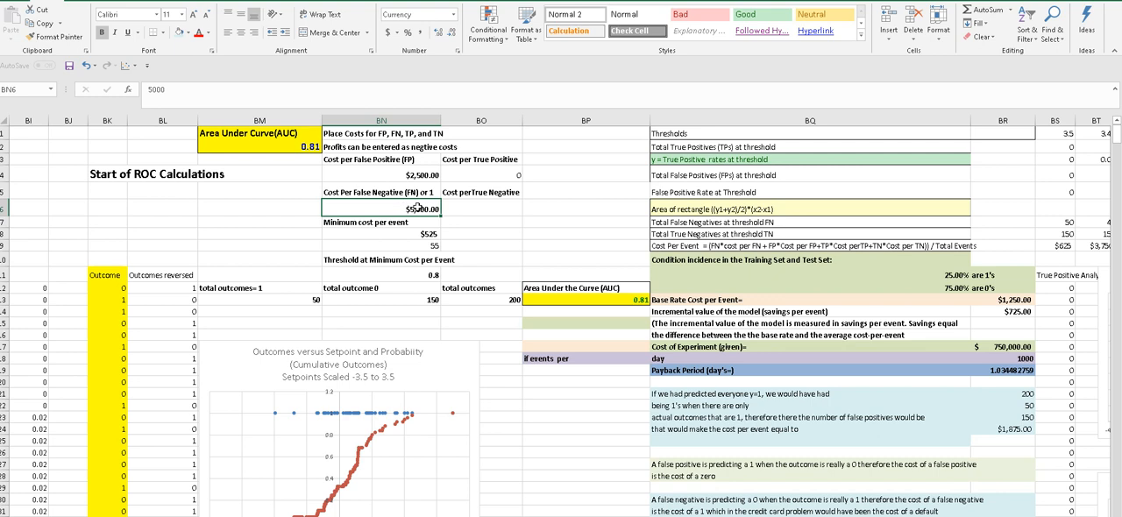
- Inspect the Cost per True Positive and Cost per True Negative inputs beside the error costs
left_click(466, 177)
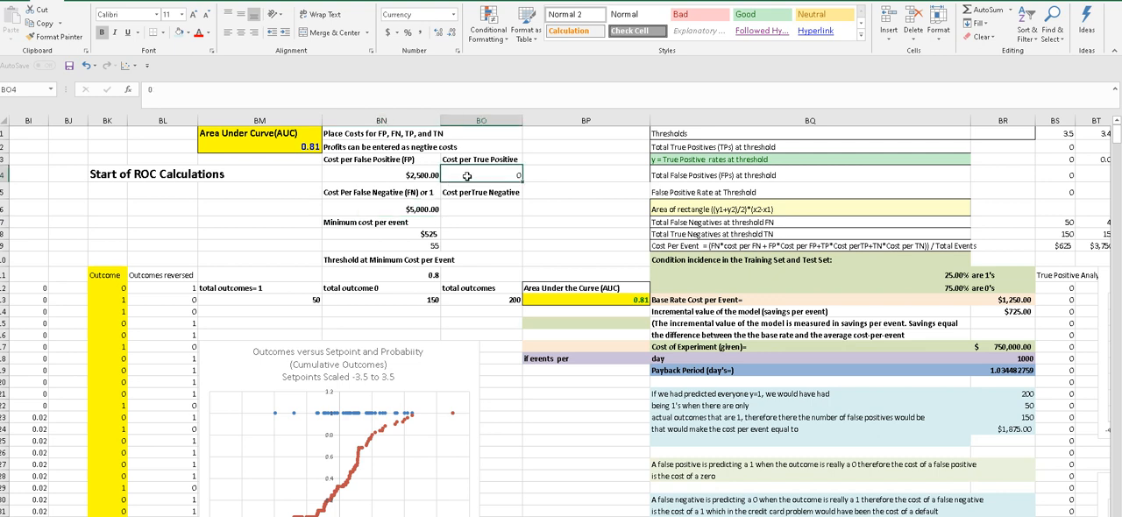
left_click(469, 209)
left_click(474, 176)
left_click(476, 209)
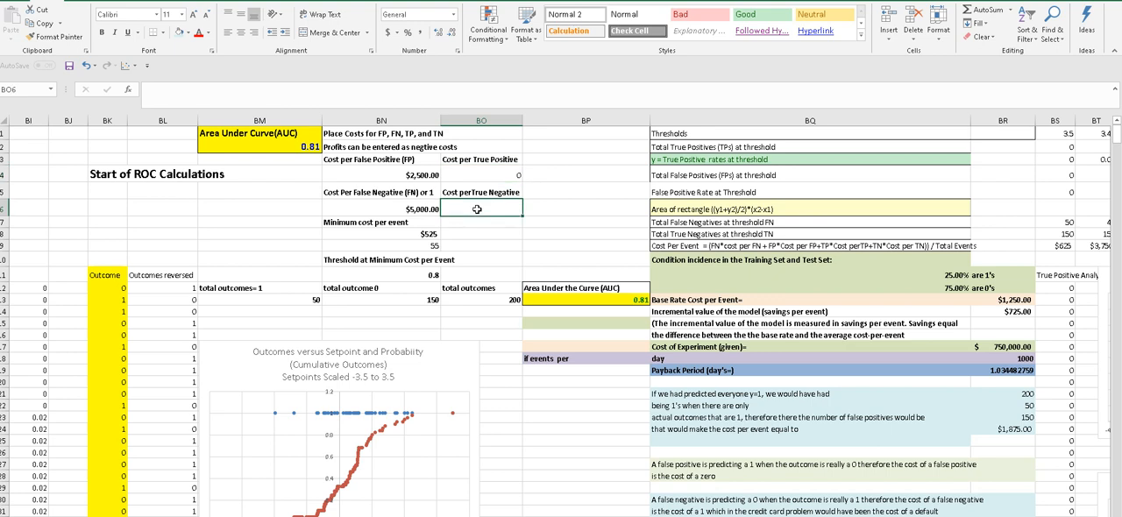
left_click(475, 174)
- Review the false positive and false negative costs again against the costs for true outcomes
left_click(433, 175)
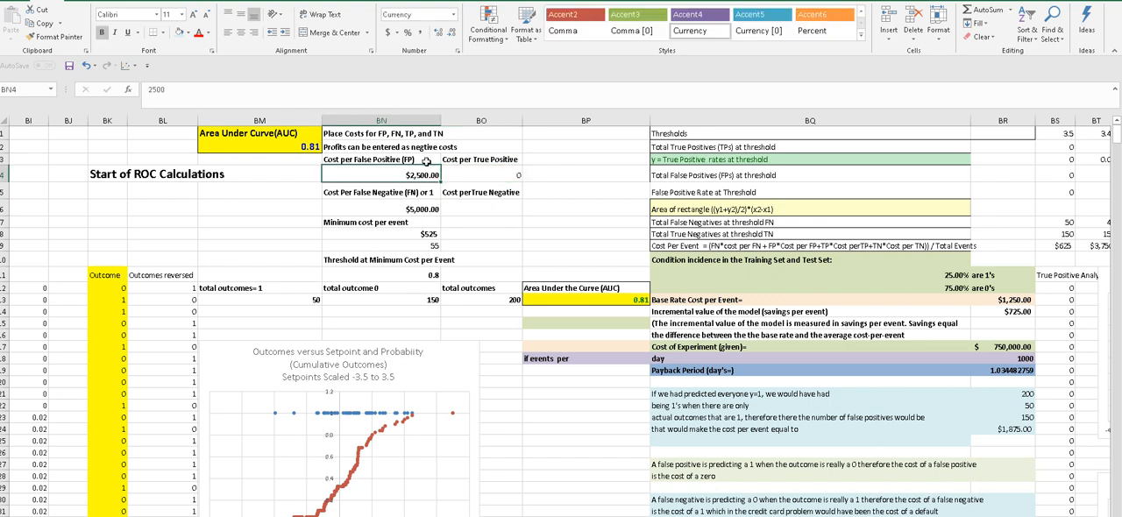
left_click(424, 205)
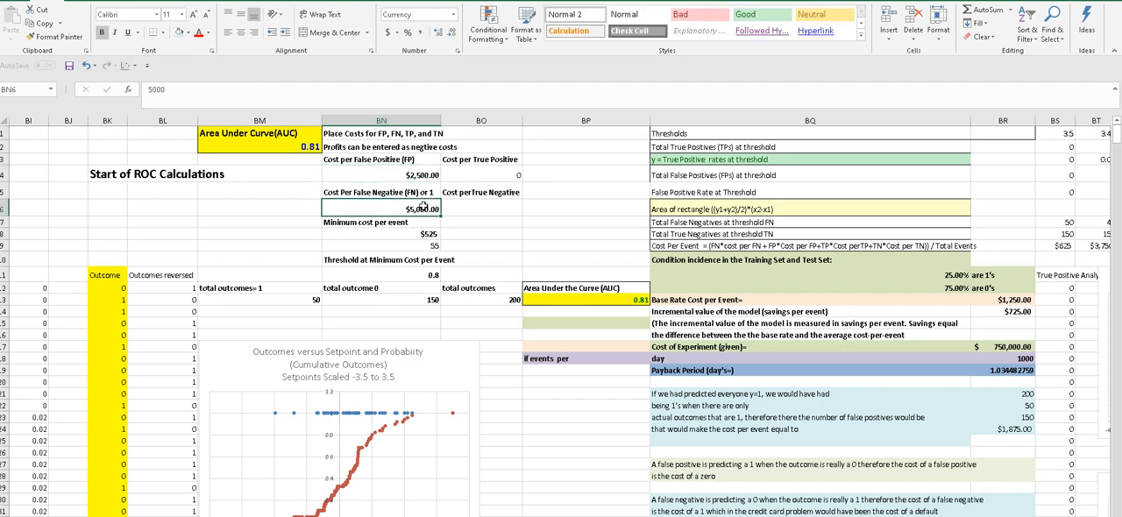
left_click(463, 178)
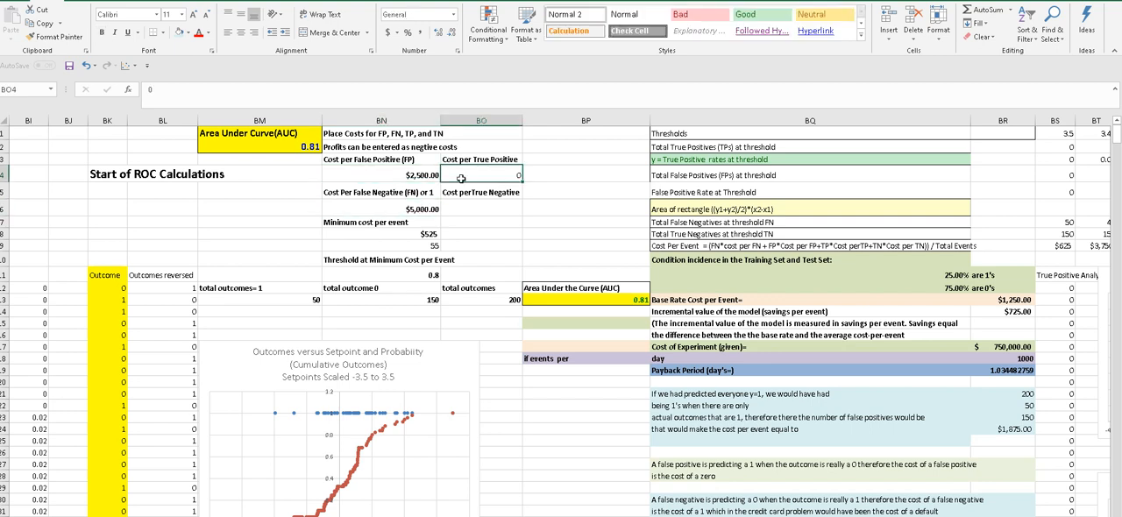
left_click(432, 173)
left_click(472, 173)
left_click(460, 208)
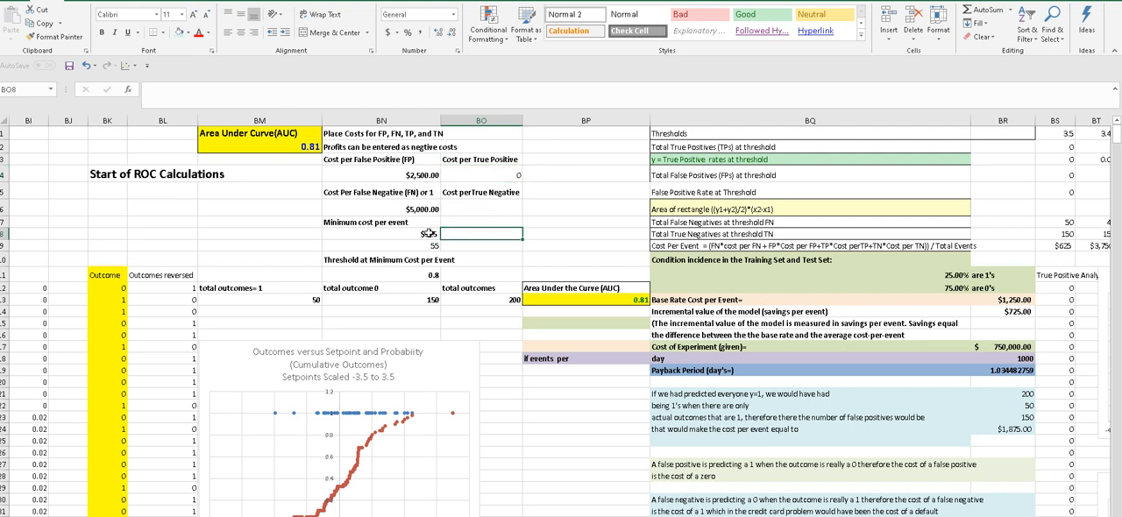
- Inspect the formulas for the minimum cost per event, its matched position and the threshold at minimum cost
left_click(429, 233)
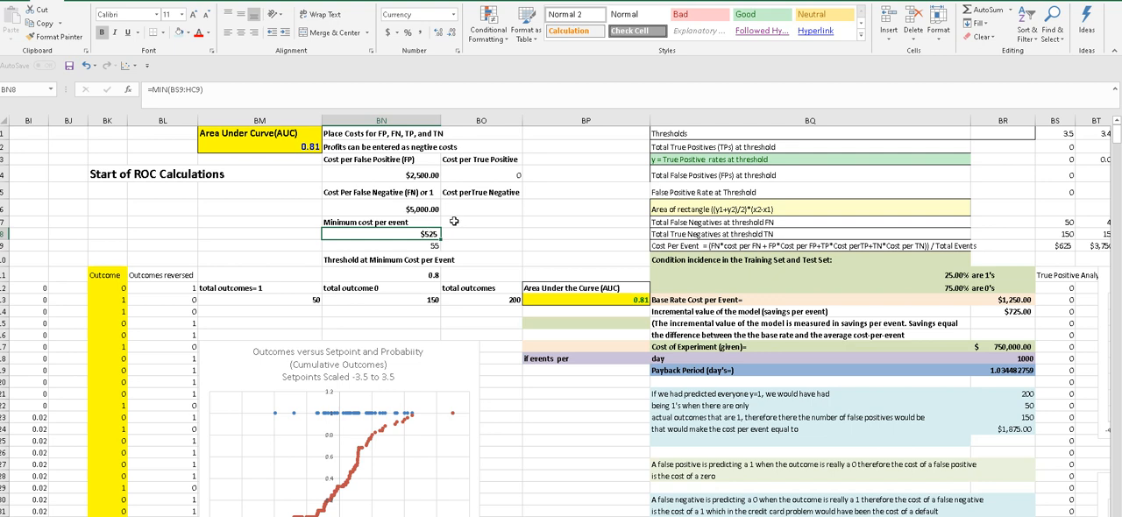
left_click(449, 222)
left_click_drag(454, 170, 447, 216)
left_click(409, 236)
left_click(410, 247)
left_click(409, 233)
left_click(409, 245)
left_click(414, 278)
left_click(414, 244)
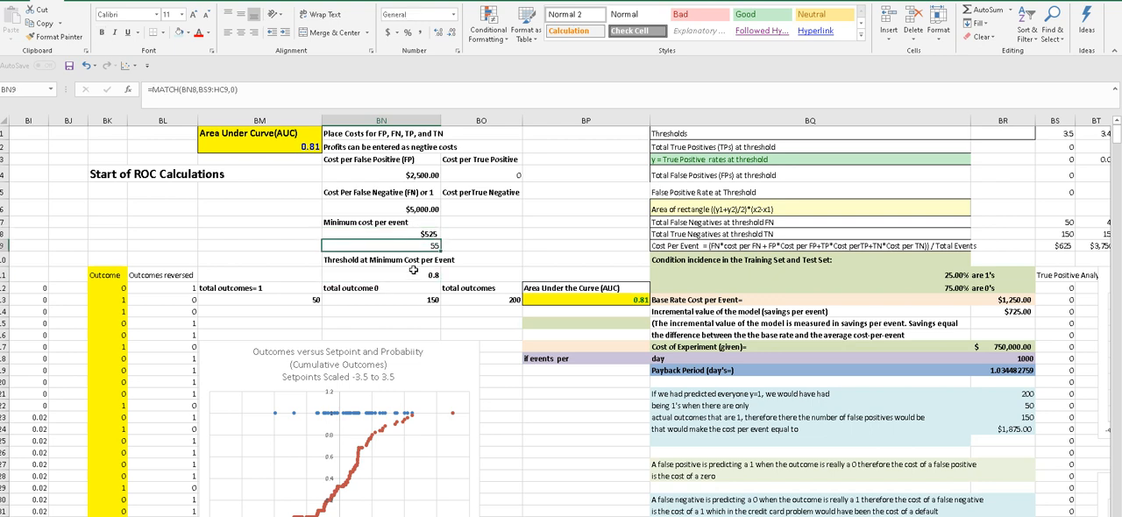
left_click(413, 275)
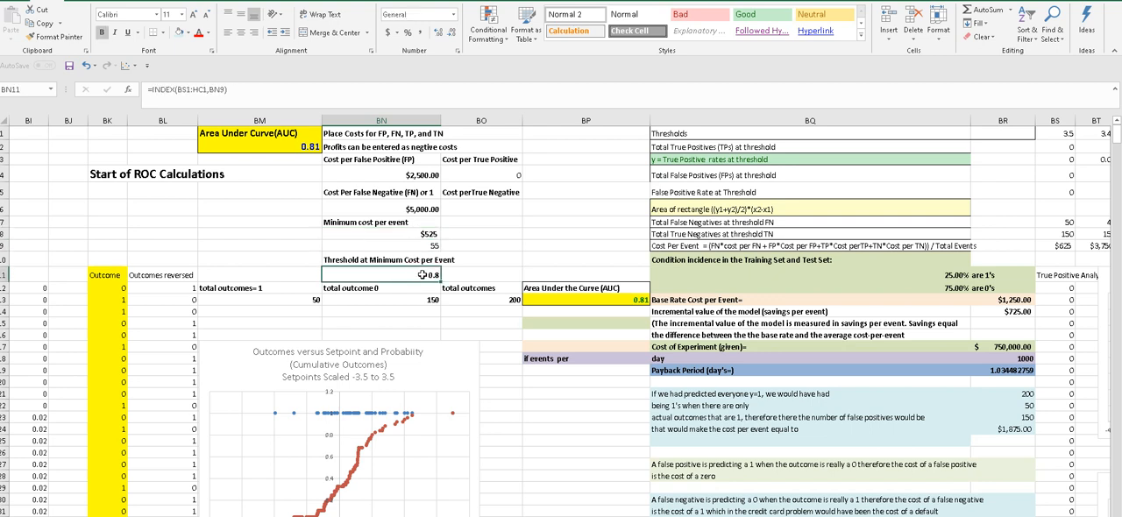
- Compare the Minimum cost per event formula with the Cost Per Event formula under the 3.5 threshold
left_click(421, 232)
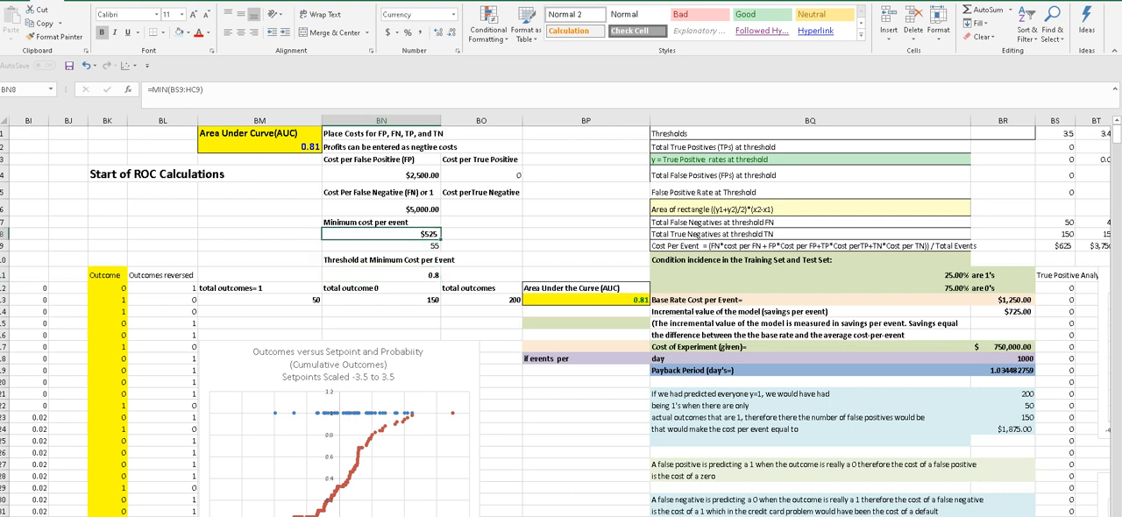
scroll(561, 315, "right", 4)
scroll(561, 315, "left", 3)
scroll(560, 315, "right", 2)
scroll(608, 346, "right", 1)
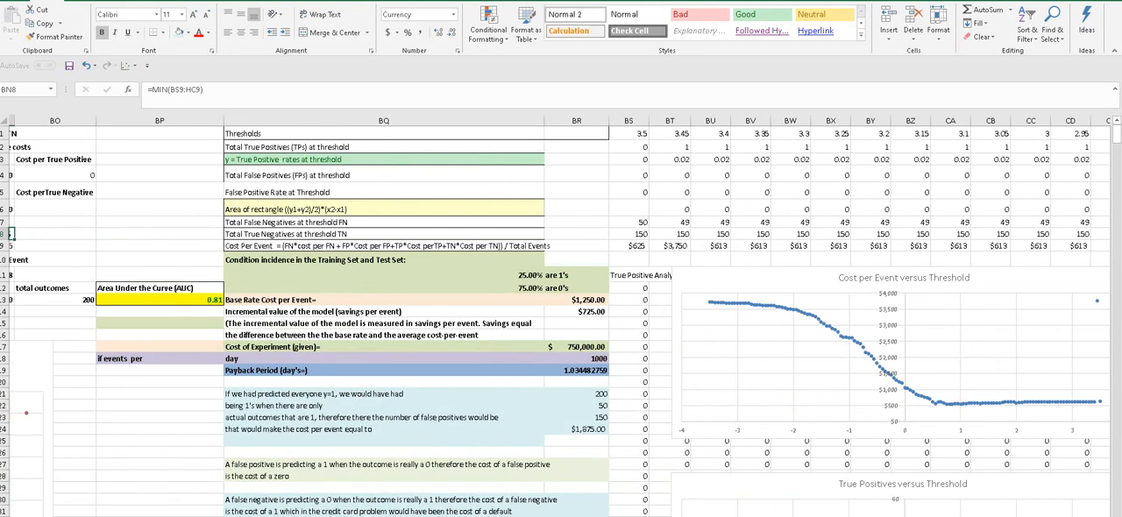
left_click(623, 246)
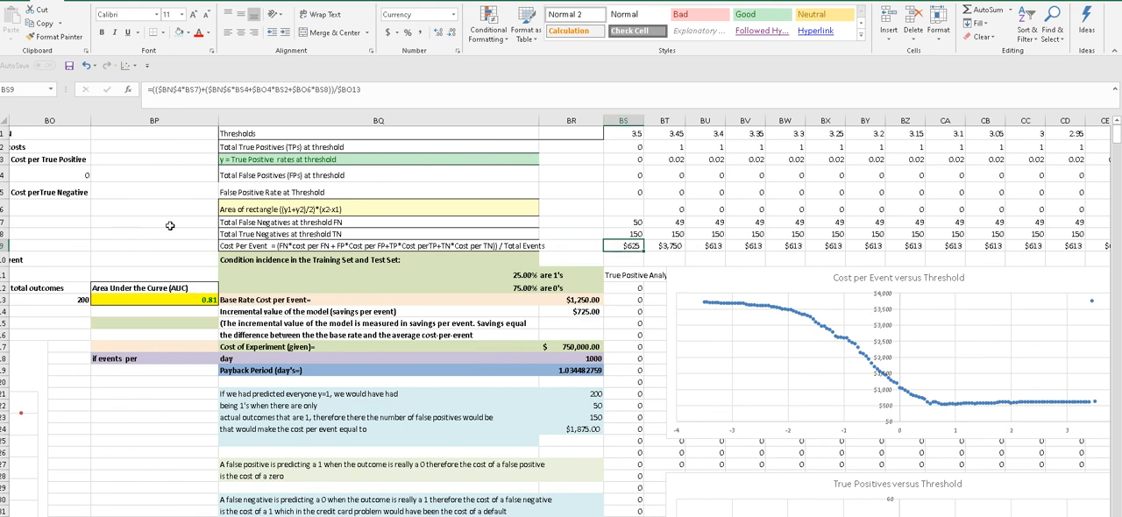
- Highlight the Cost Per Event row, follow it to its minimum, and inspect the cost formula and threshold in that column
left_click(13, 246)
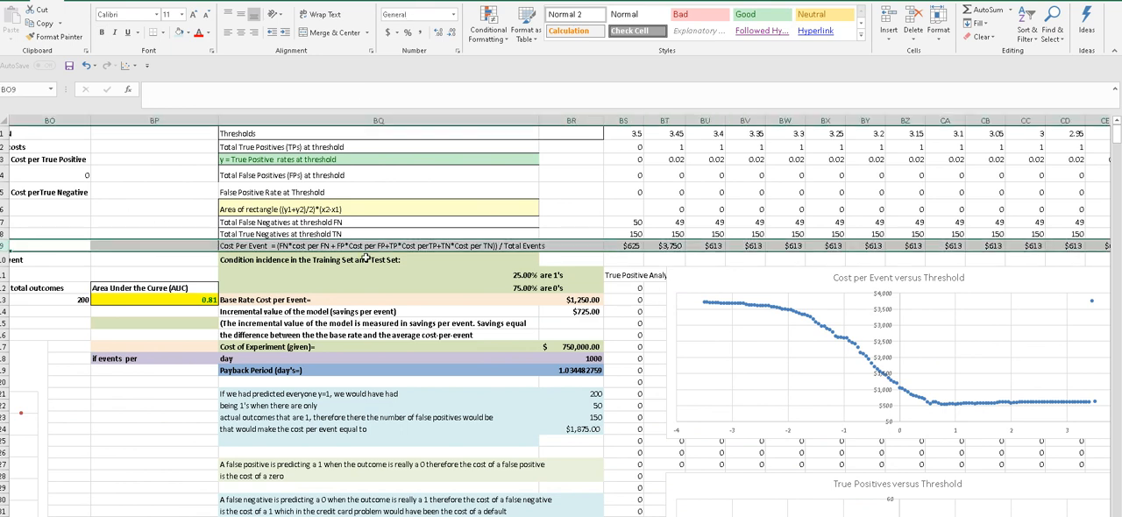
scroll(560, 324, "left", 5)
scroll(561, 324, "right", 10)
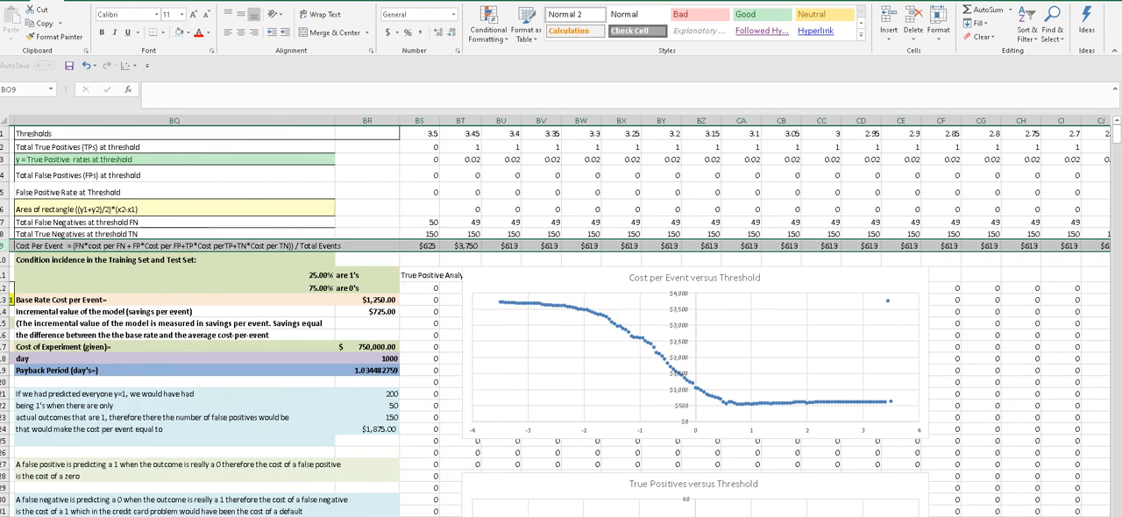
scroll(561, 324, "right", 7)
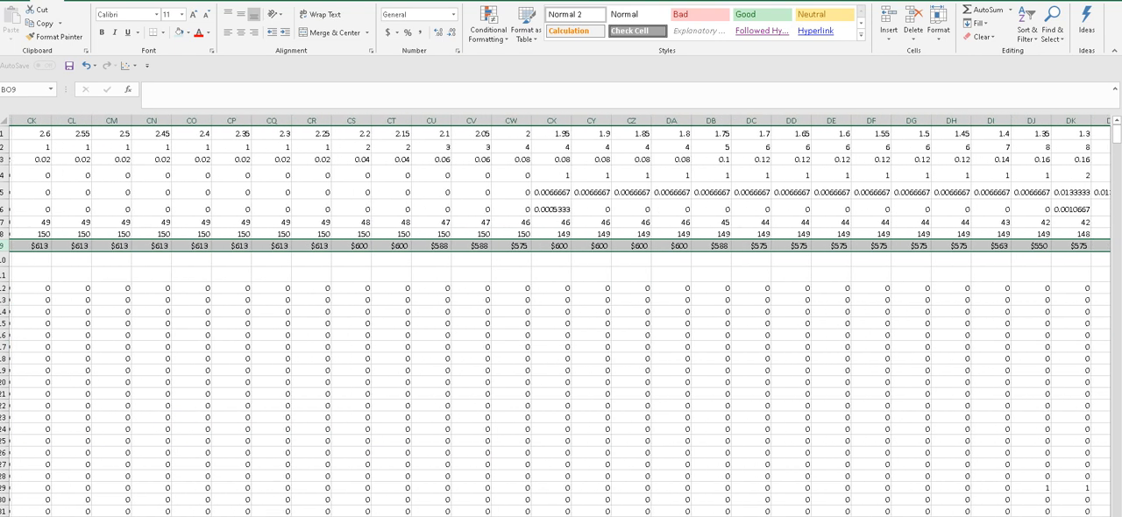
scroll(561, 324, "right", 4)
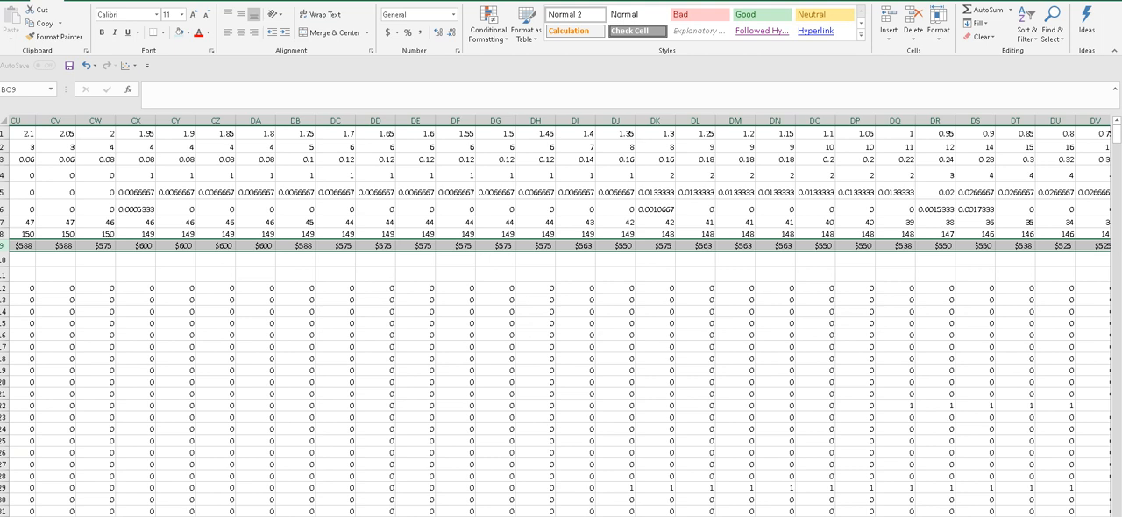
scroll(561, 324, "right", 1)
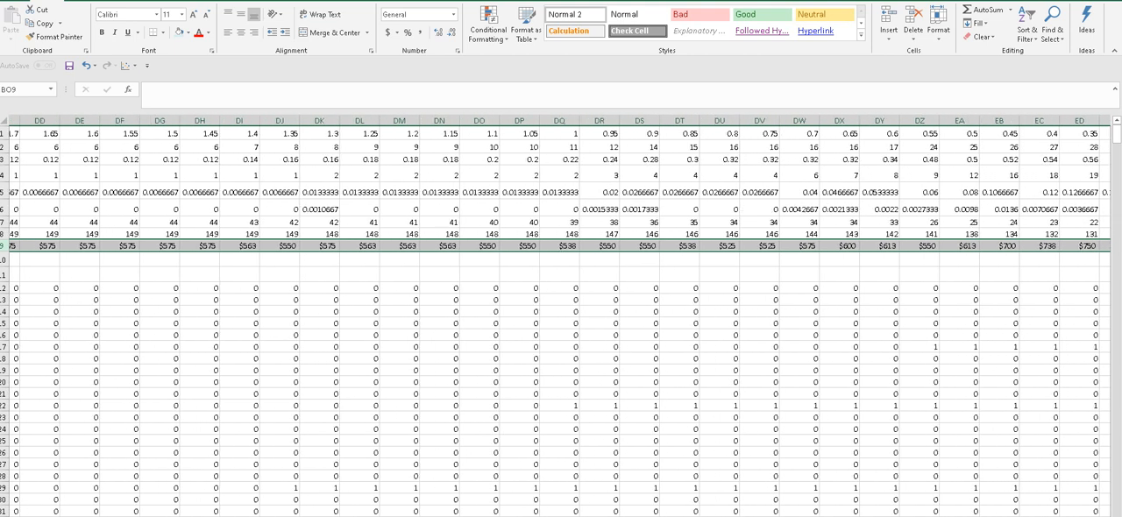
scroll(561, 324, "right", 2)
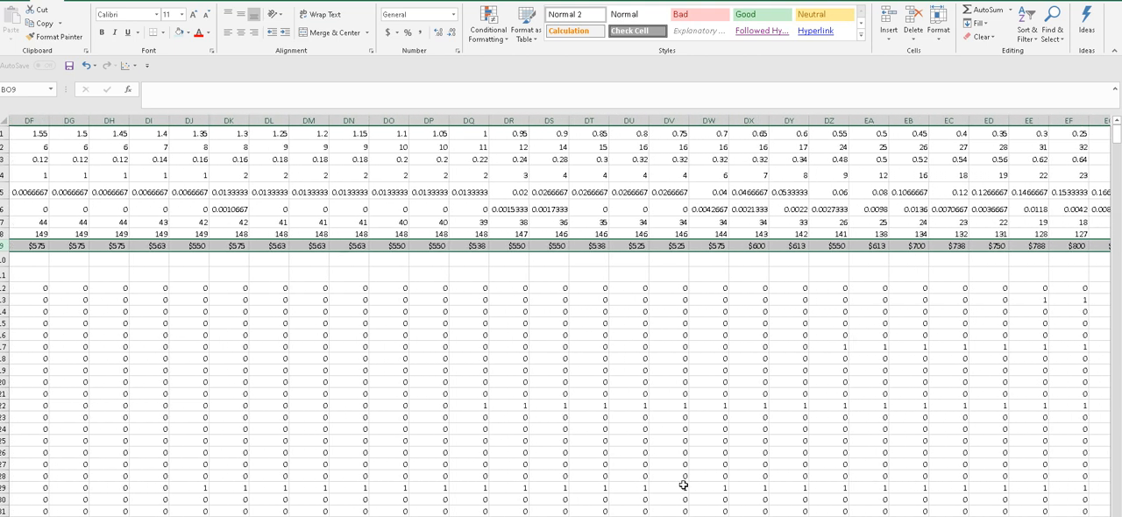
left_click(631, 245)
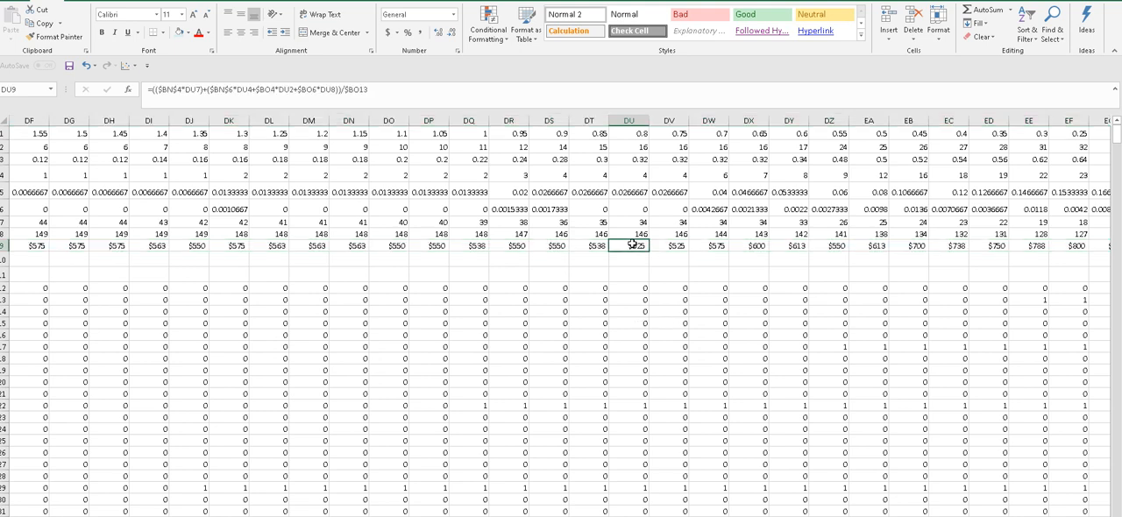
left_click(632, 134)
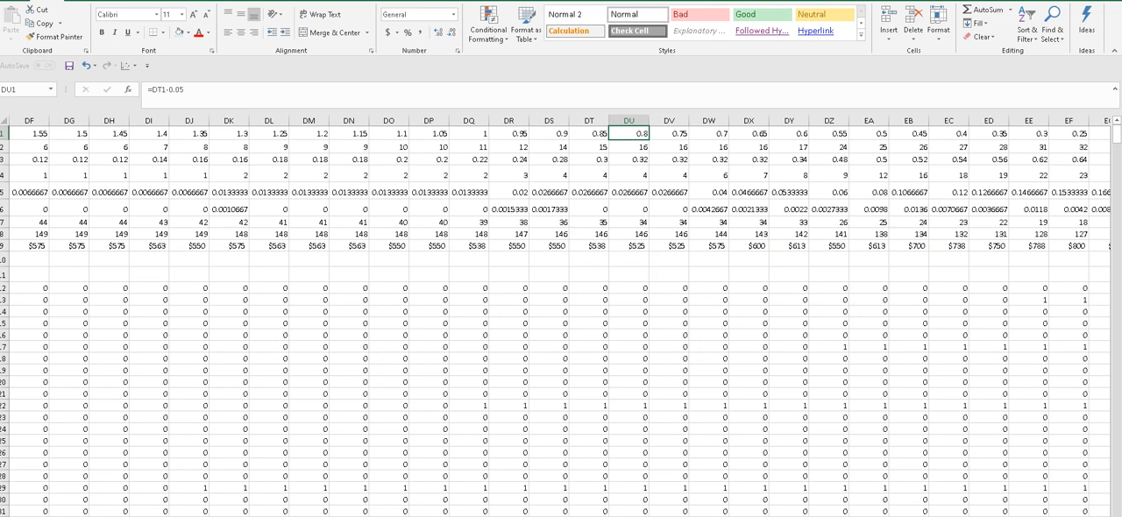
- Return to the ROC summary and recheck the formulas for the minimum-cost threshold, total outcome 0 and the matched position
scroll(560, 316, "left", 20)
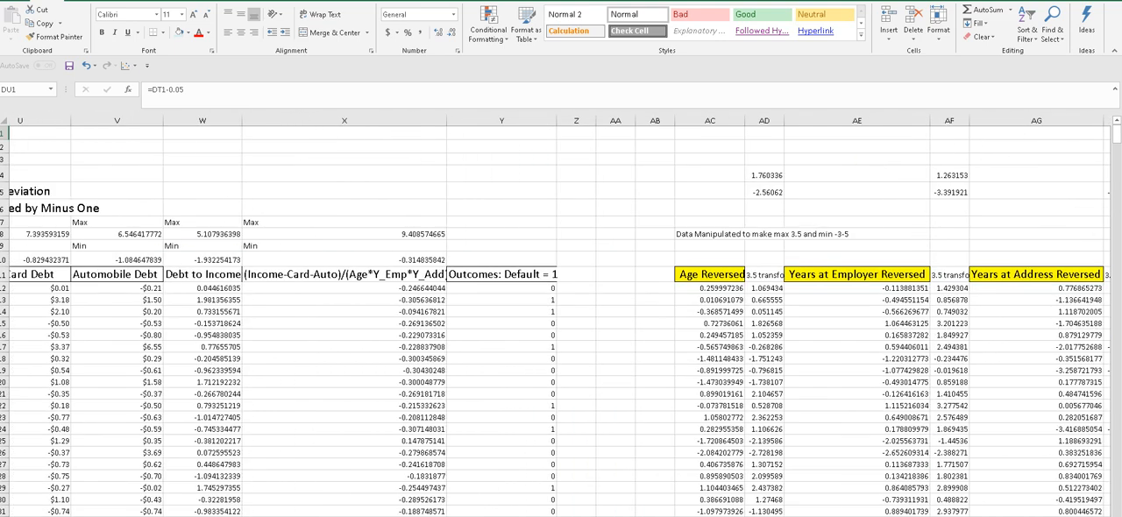
scroll(561, 316, "right", 3)
scroll(561, 316, "right", 12)
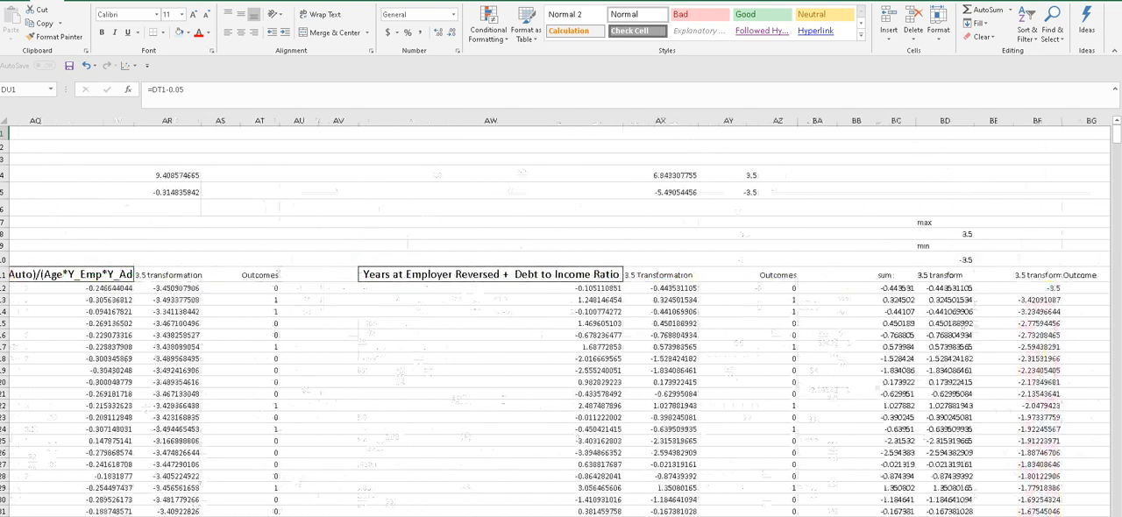
scroll(586, 369, "right", 2)
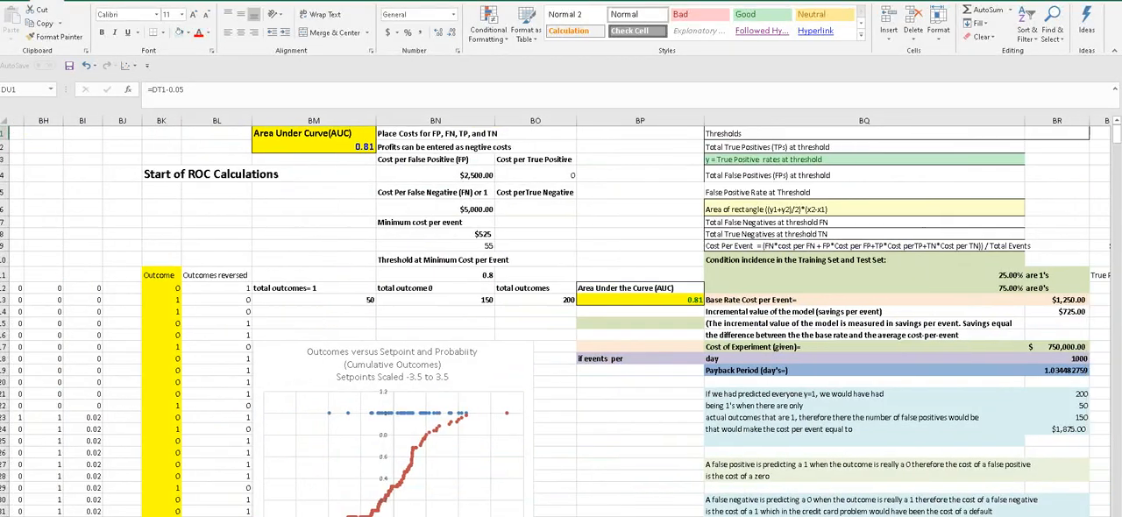
left_click(461, 275)
left_click(459, 303)
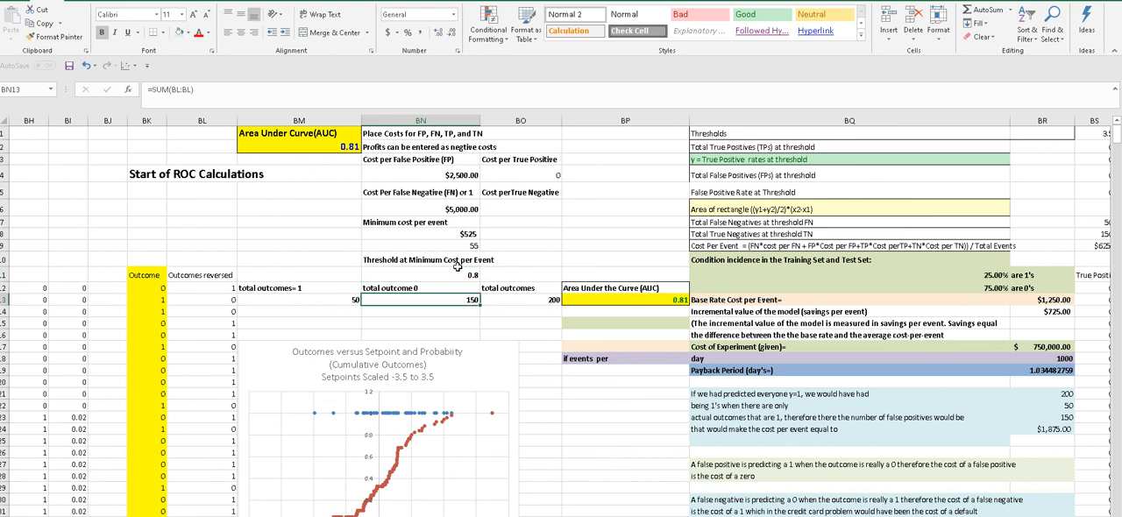
left_click(457, 275)
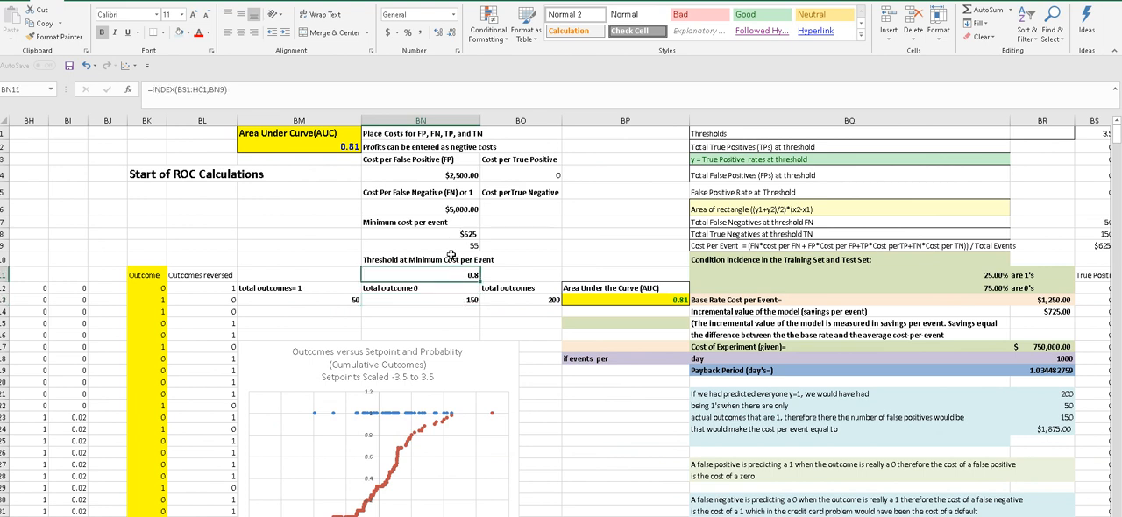
left_click(454, 298)
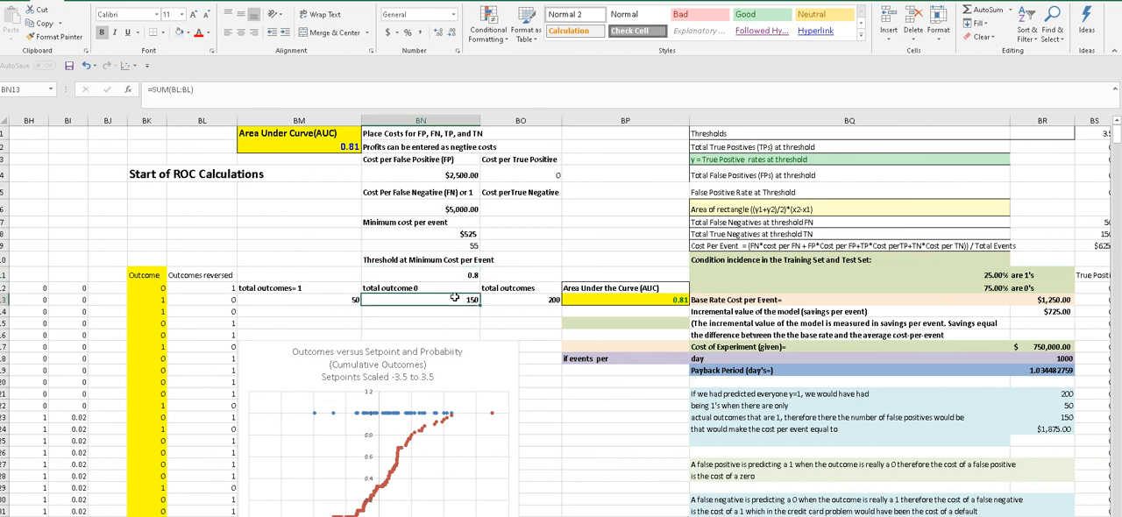
left_click(450, 245)
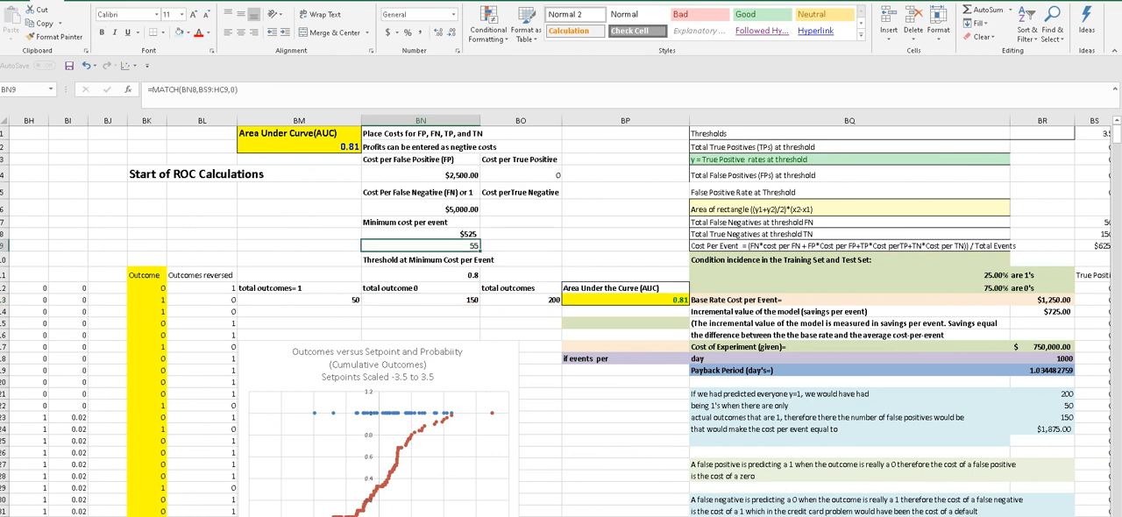
- Examine the first threshold values and the Total True Positives and True Positive rates row labels
scroll(565, 315, "right", 6)
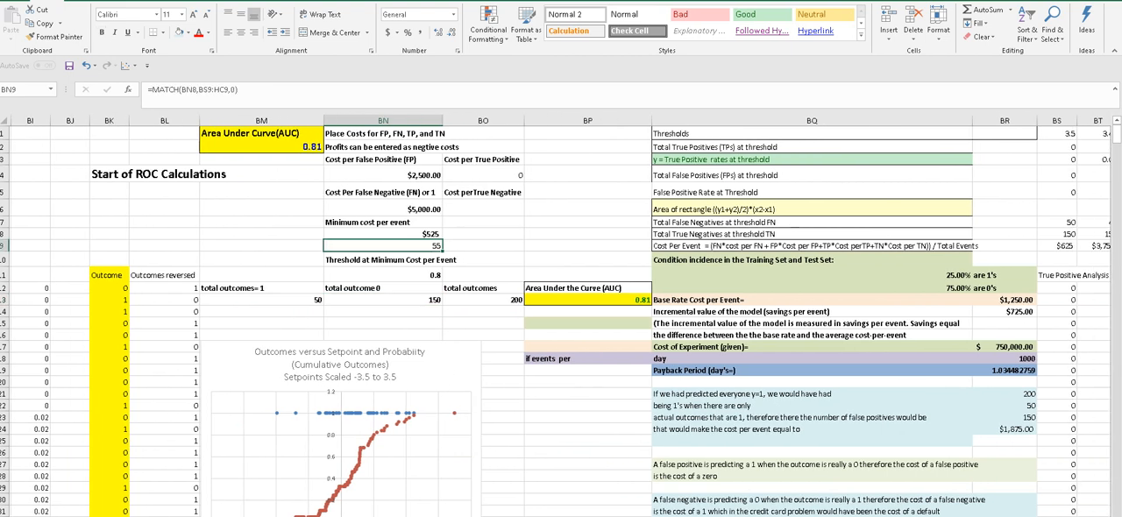
scroll(579, 436, "left", 1)
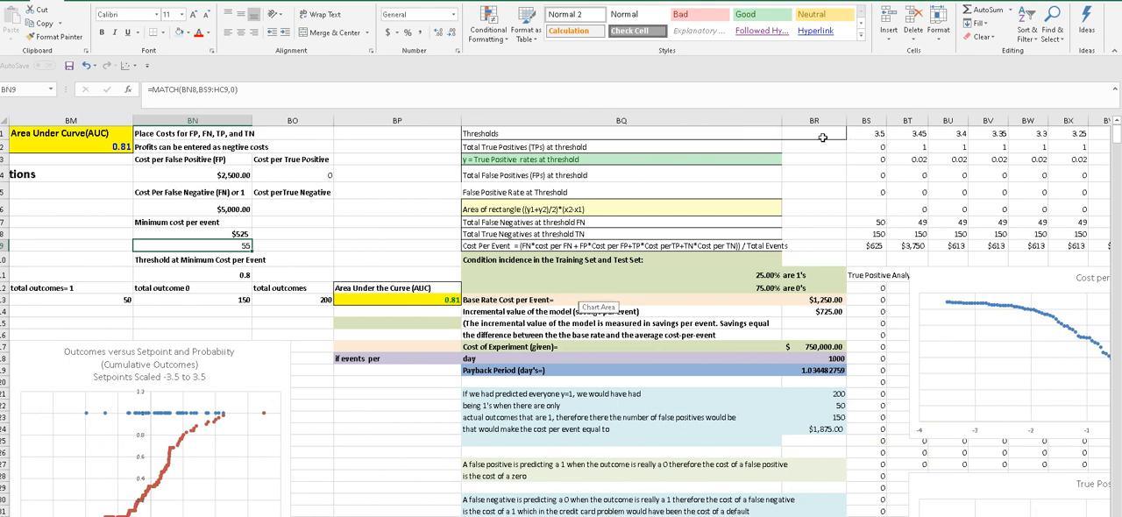
left_click_drag(861, 133, 961, 131)
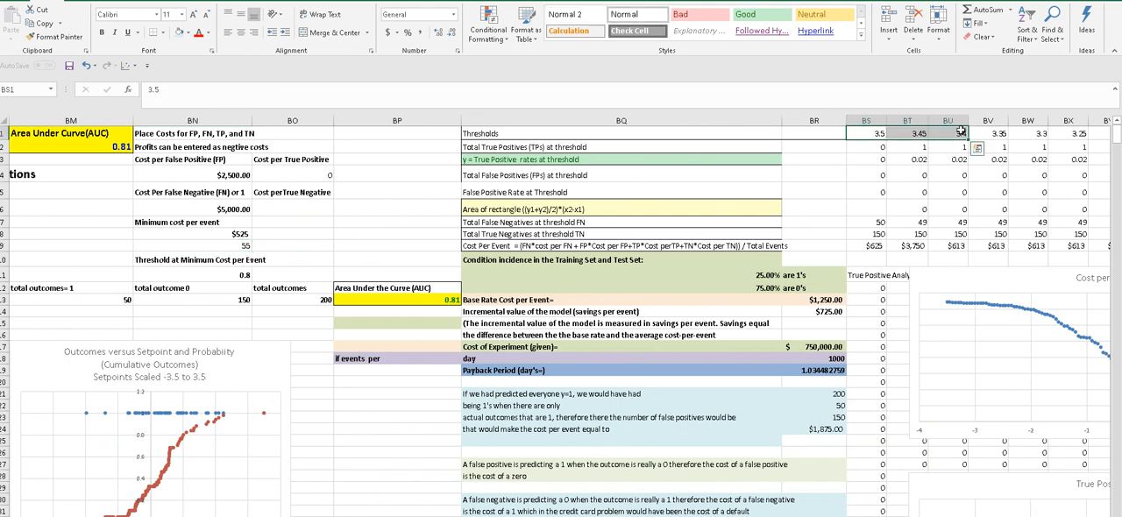
left_click(577, 147)
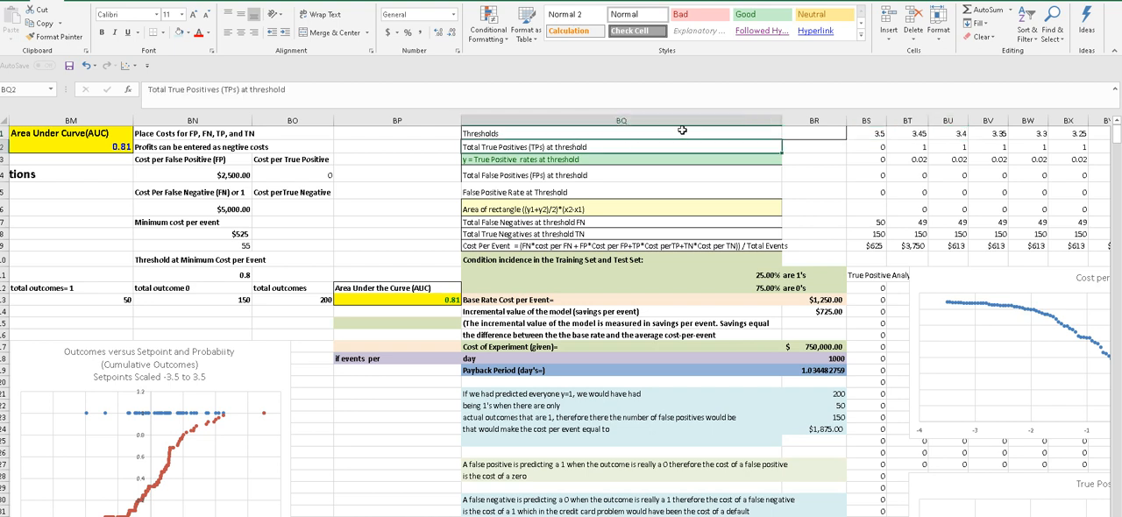
left_click(581, 160)
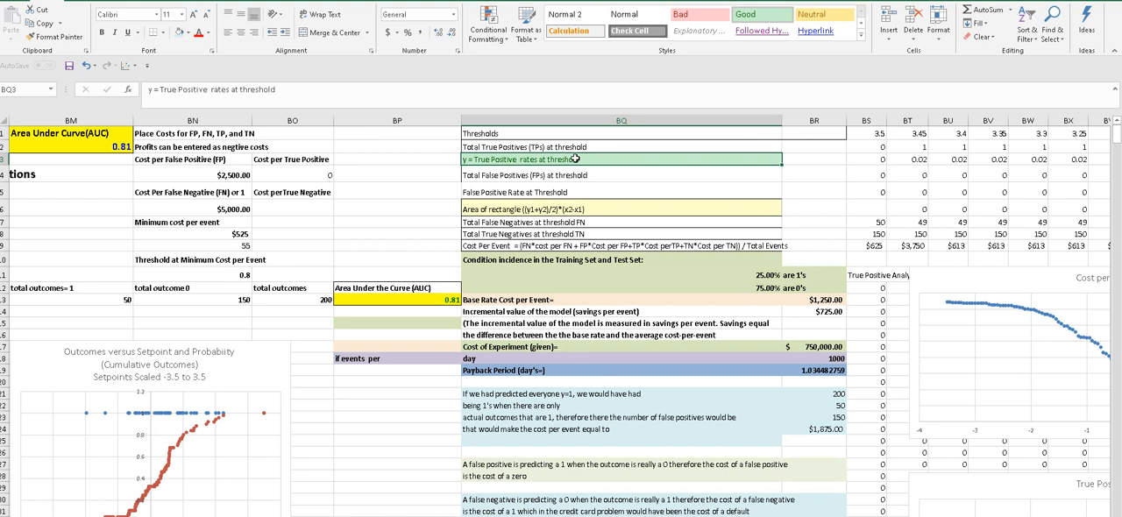
- Read the threshold table's row labels from Total False Positives through false positive rate and rectangle area to Total True Negatives
left_click(569, 176)
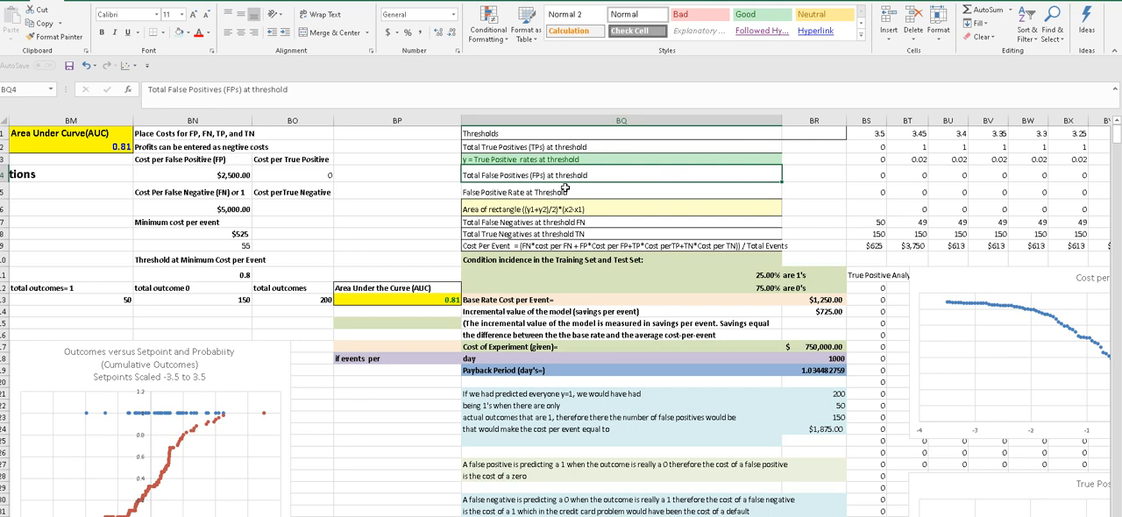
left_click(565, 191)
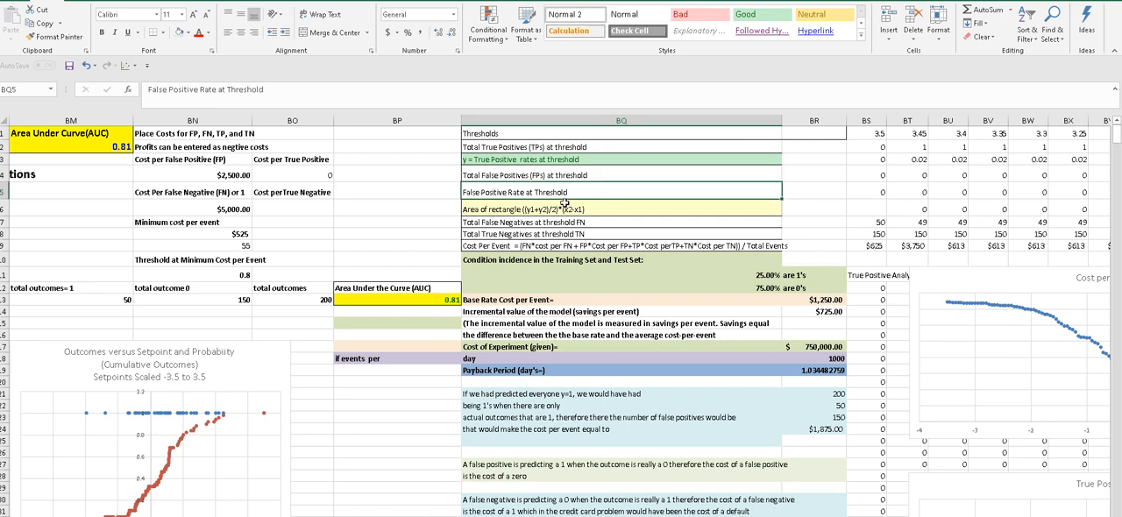
left_click(564, 209)
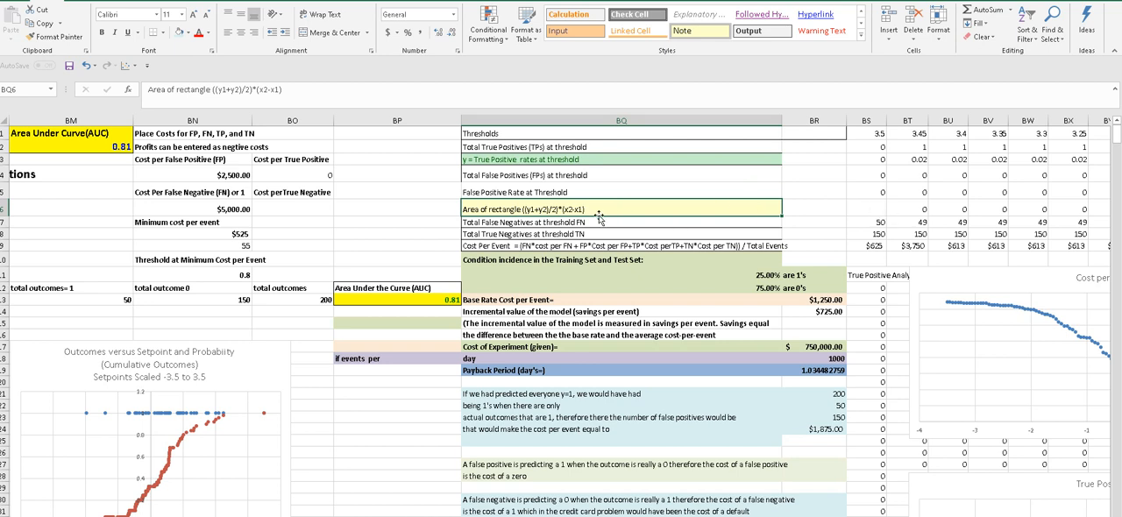
left_click(574, 231)
left_click(574, 220)
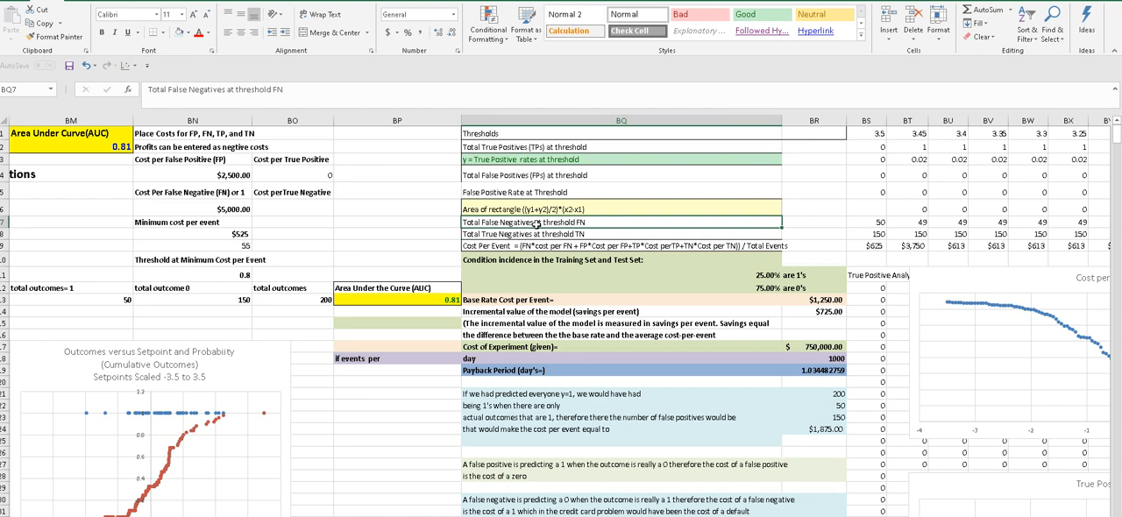
left_click(545, 235)
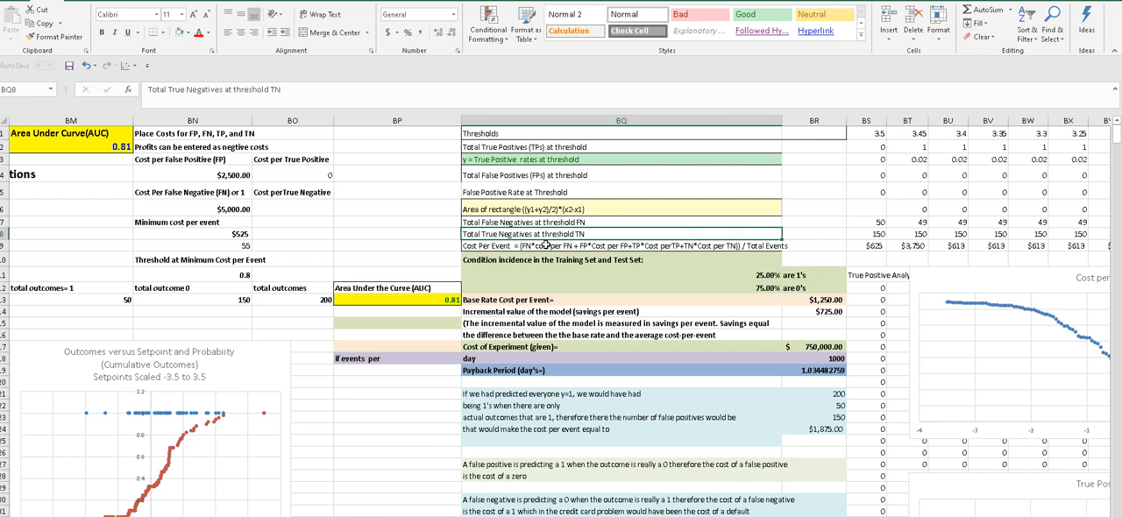
- Review the Cost Per Event definition and inspect its formulas under the 3.5 and 3.45 thresholds
left_click(545, 246)
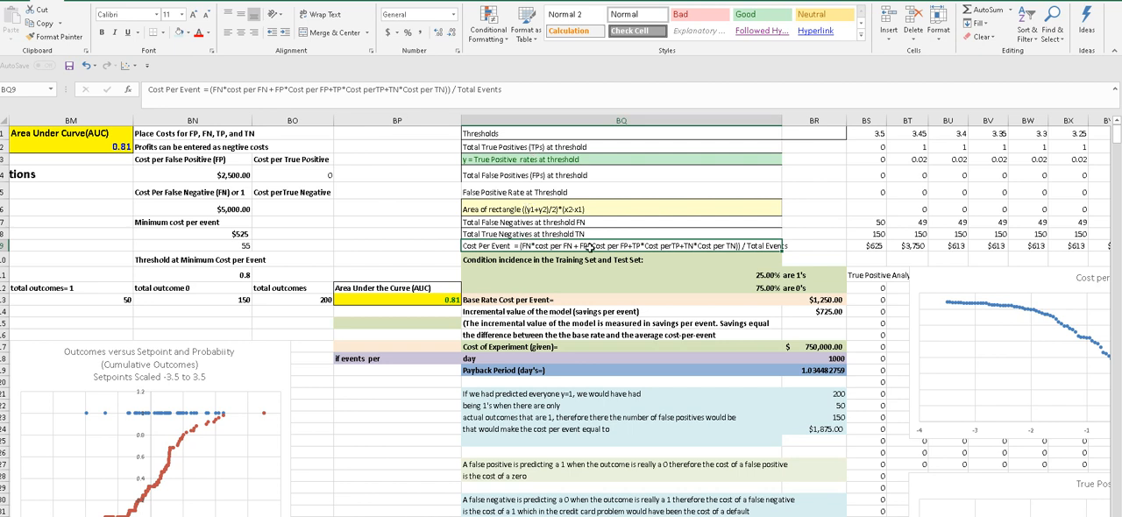
left_click(868, 246)
left_click(902, 246)
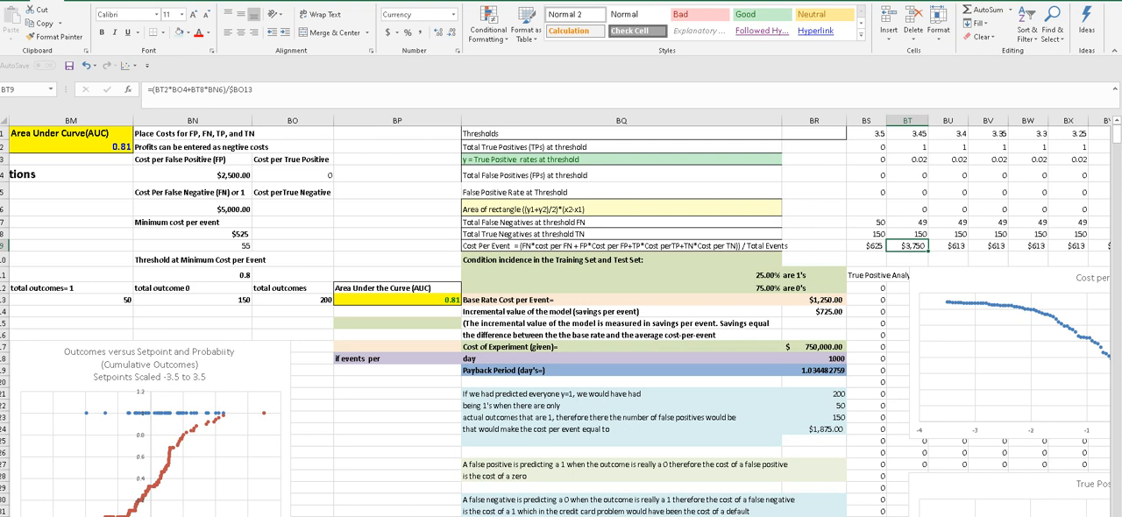
- Check the formulas behind total outcomes = 1, total outcome 0 and total outcomes in the ROC summary
scroll(561, 316, "left", 6)
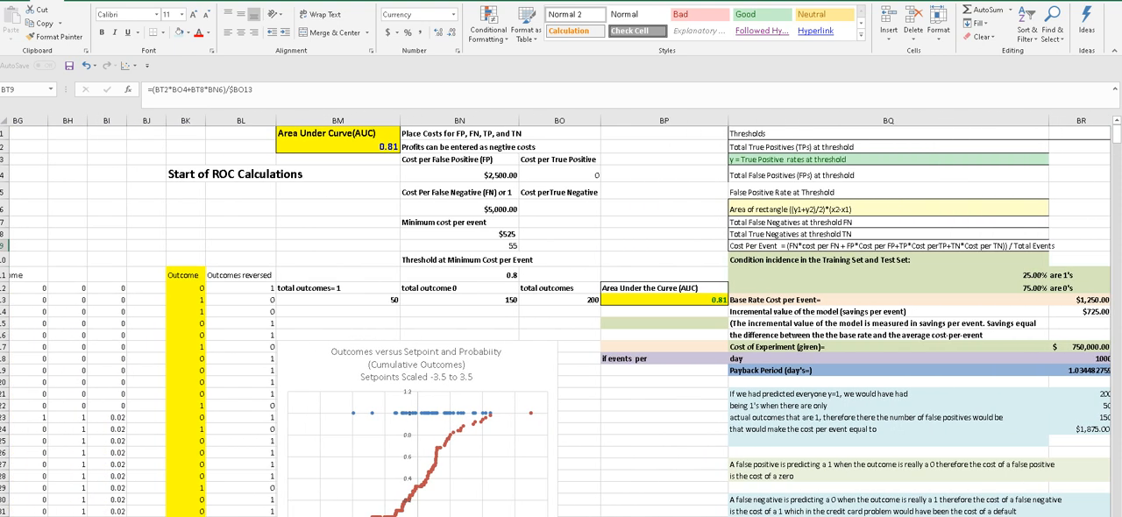
scroll(560, 316, "right", 3)
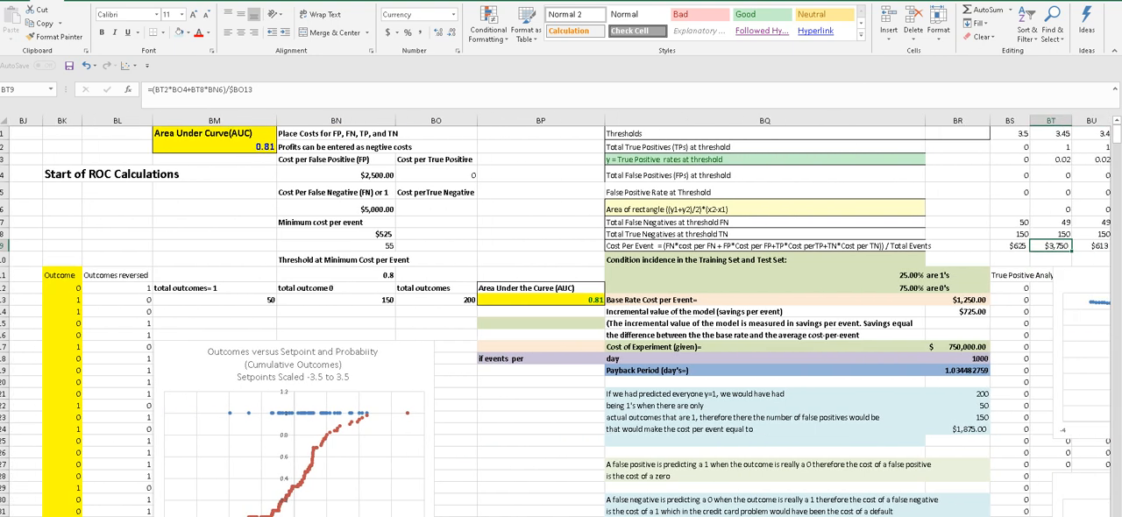
scroll(565, 315, "right", 1)
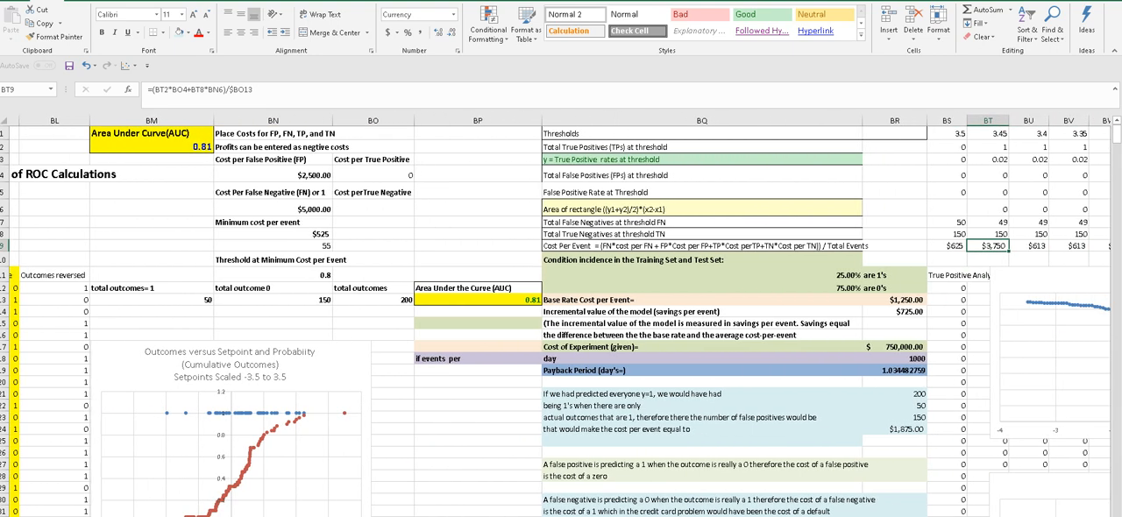
scroll(489, 440, "left", 3)
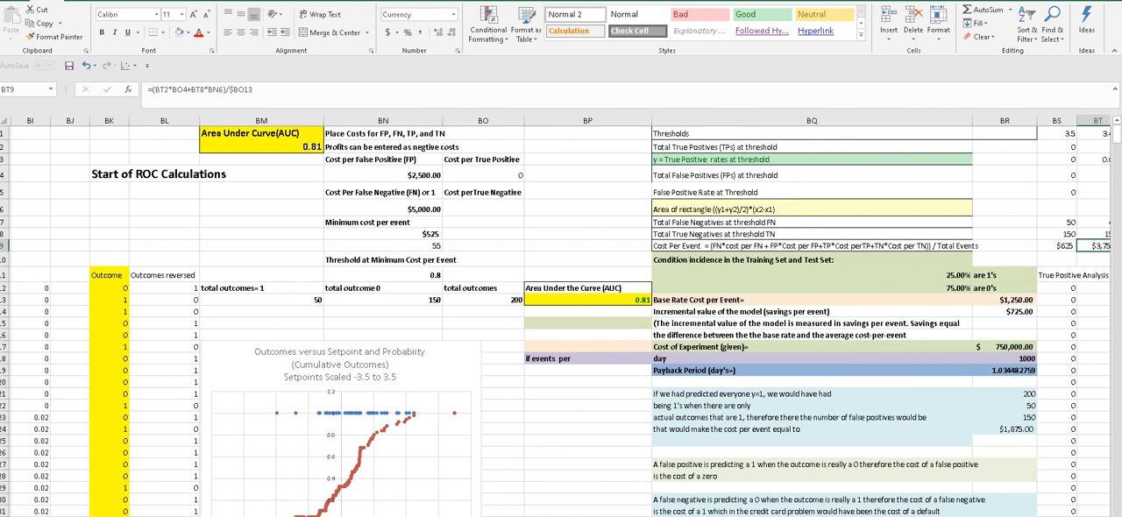
left_click(284, 301)
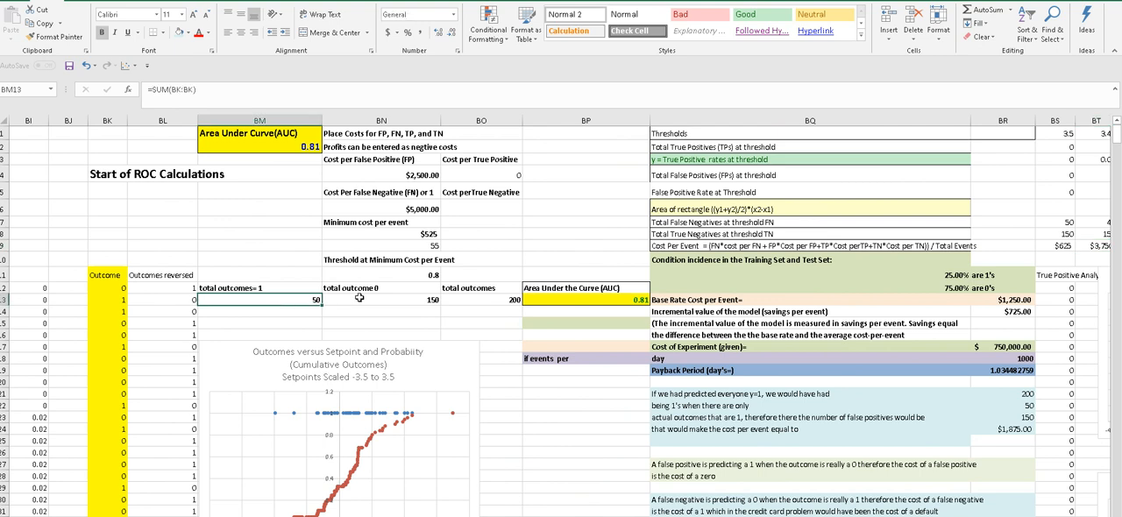
left_click(359, 298)
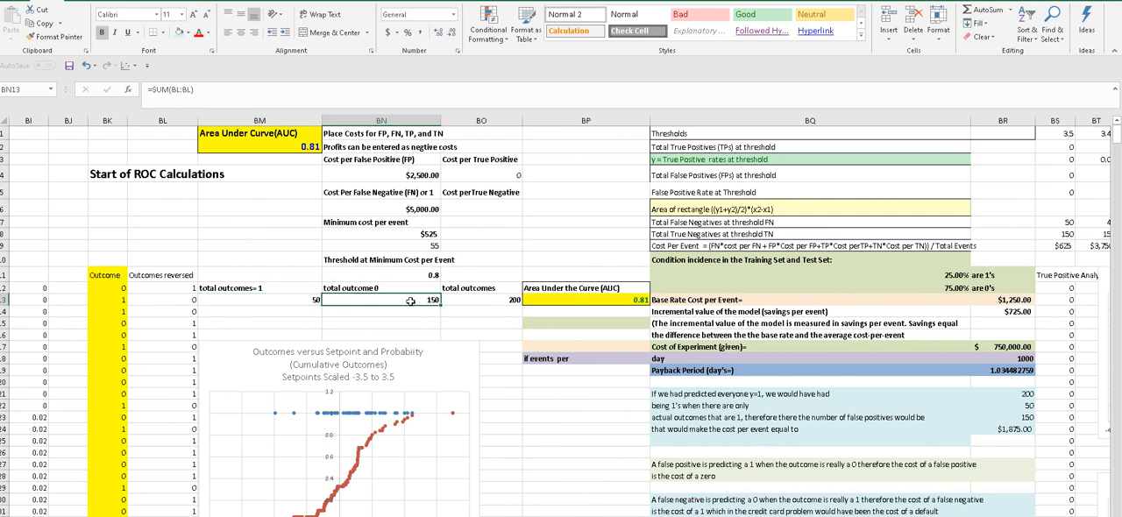
left_click(468, 302)
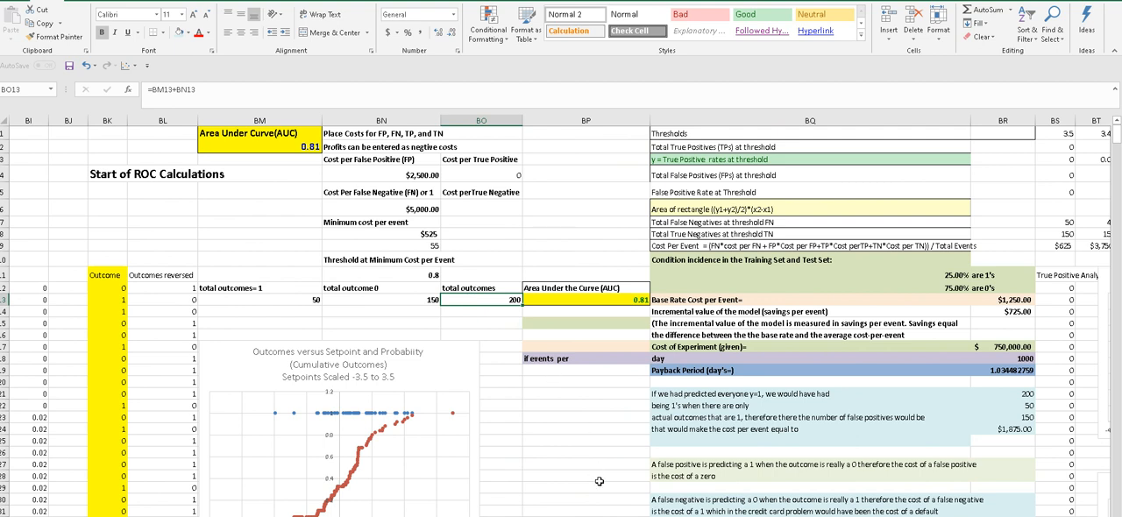
- Examine the condition incidence section for the training and test sets, including the formula for the share of 1's
scroll(561, 315, "right", 6)
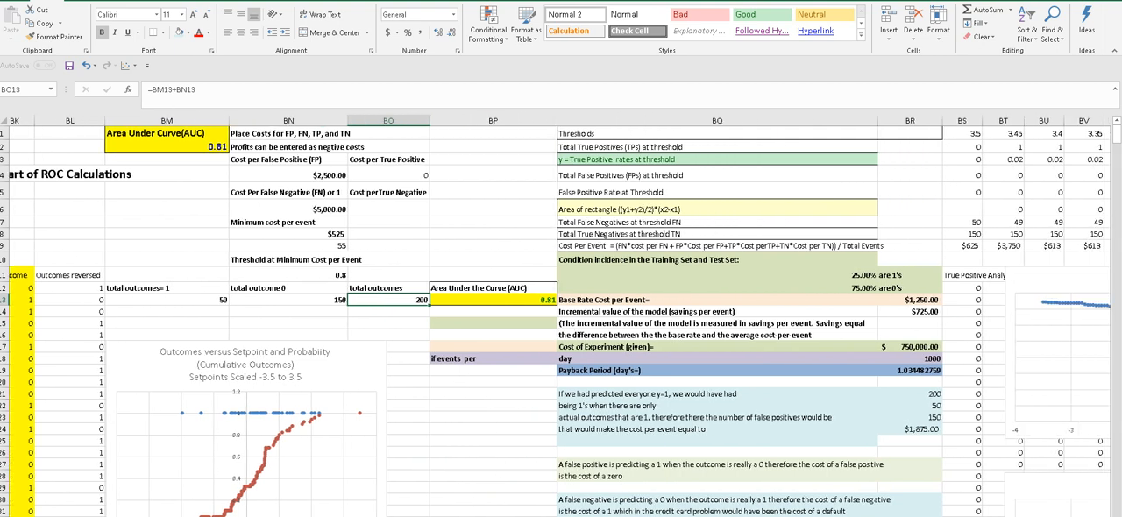
scroll(561, 316, "left", 2)
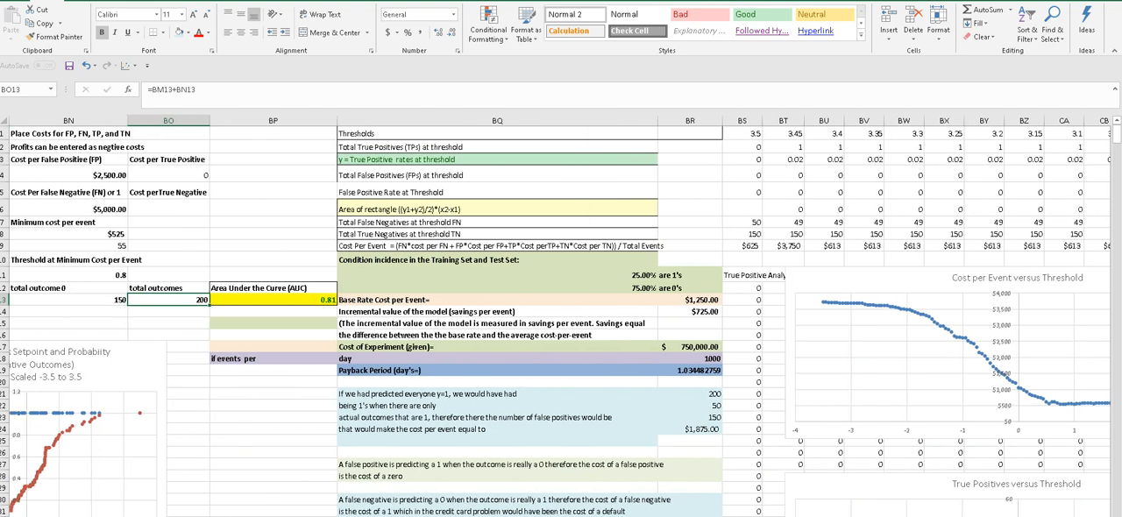
left_click(363, 259)
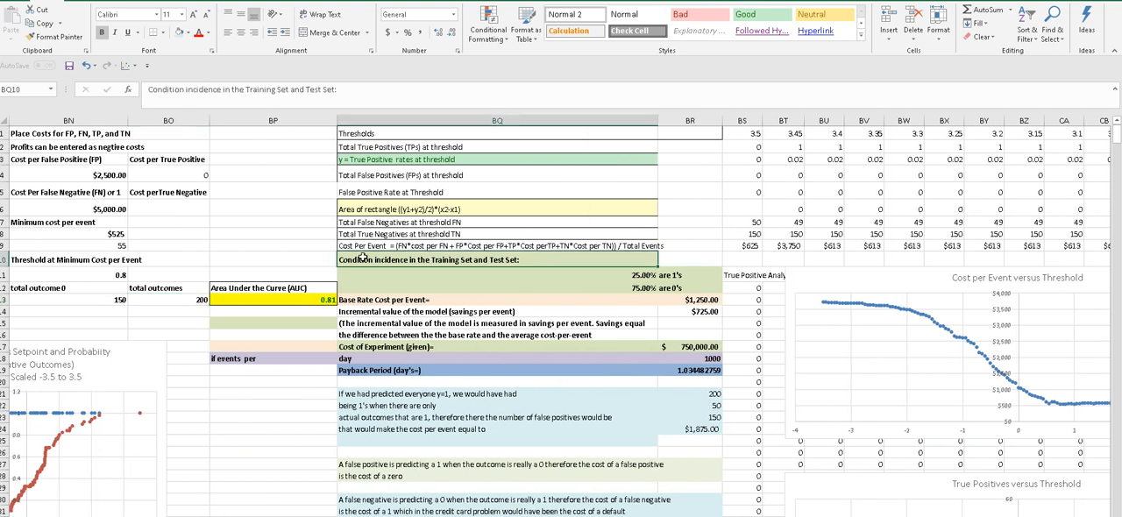
left_click(365, 276)
left_click(362, 261)
left_click(671, 288)
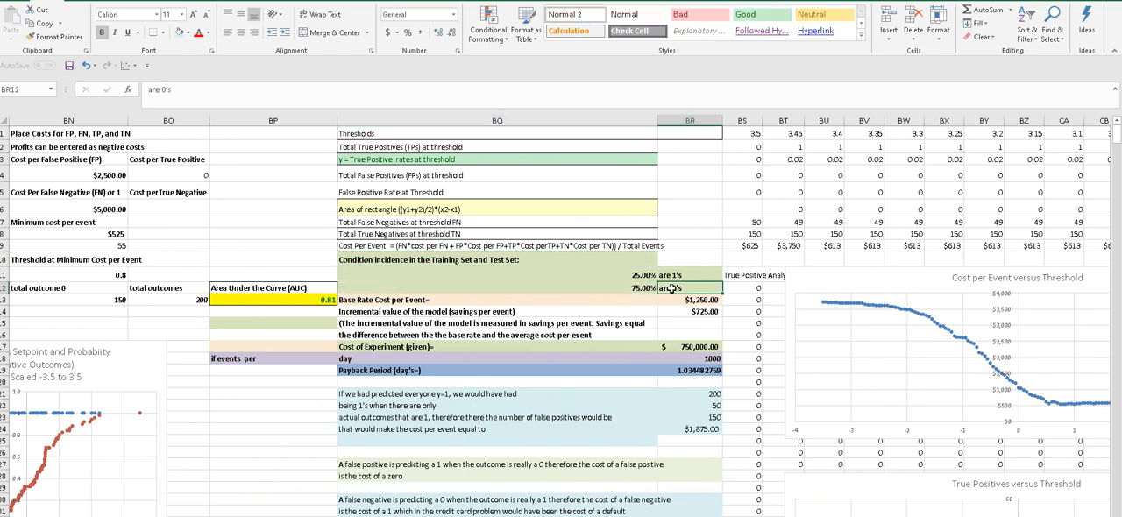
left_click(646, 276)
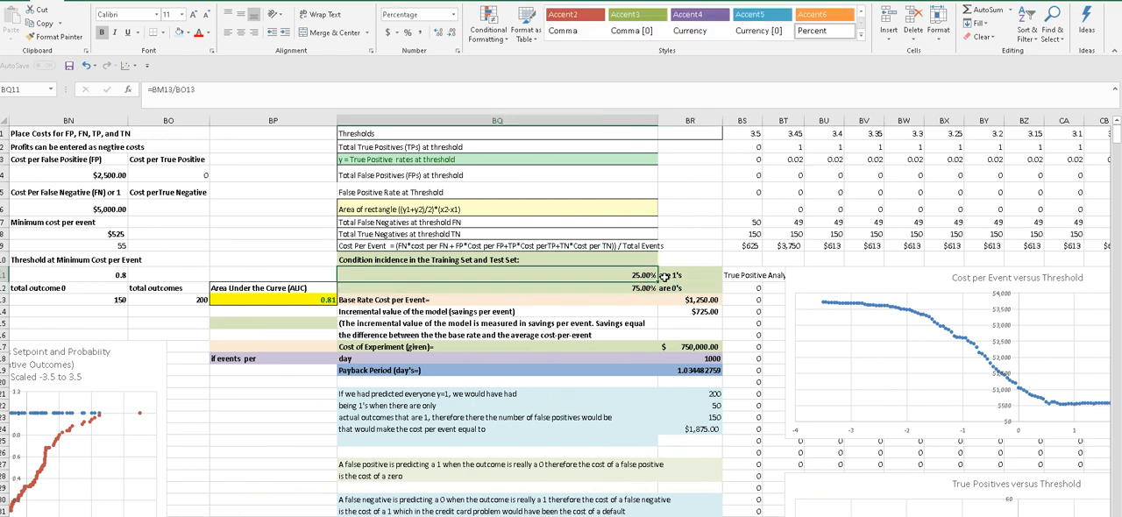
left_click(670, 276)
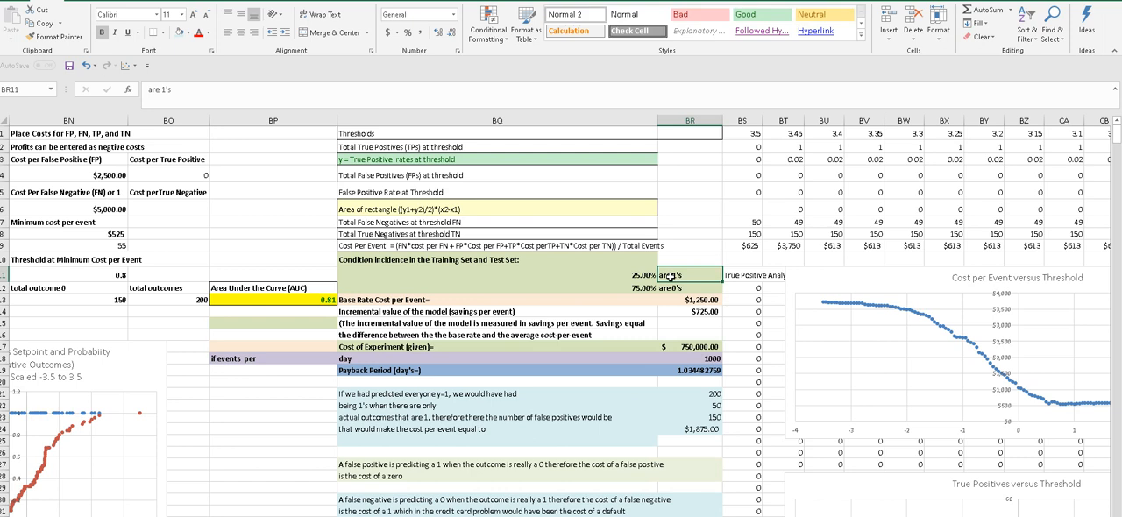
left_click(669, 288)
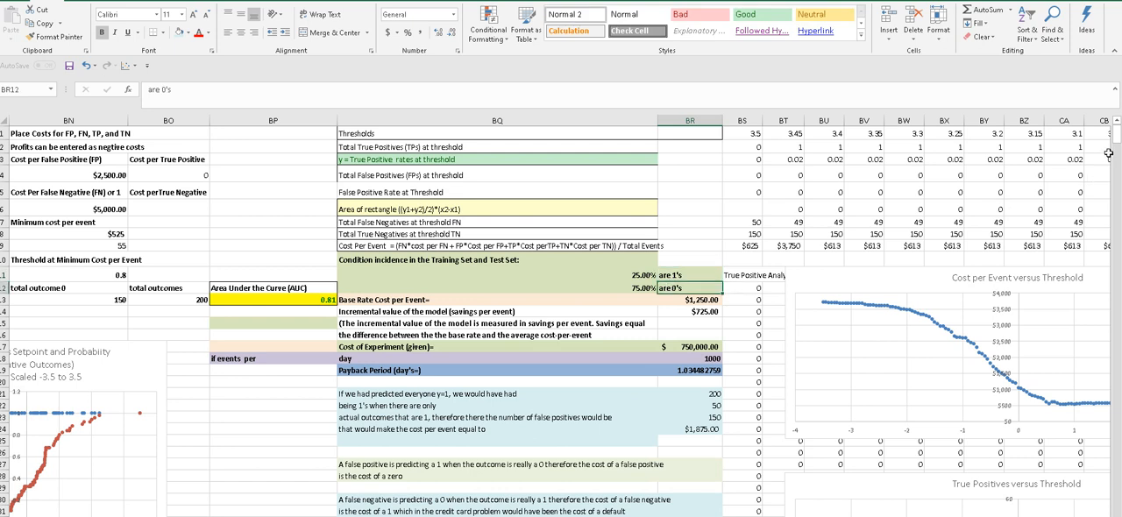
- Compare the Base Rate Cost per Event formula with the formula for the share of 0's
scroll(1118, 141, "down", 2)
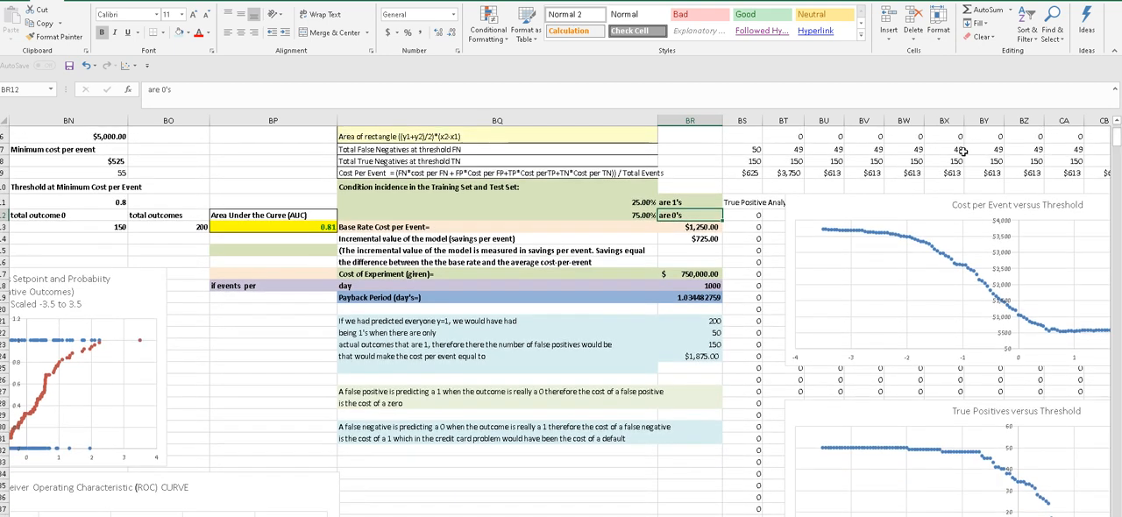
left_click(407, 227)
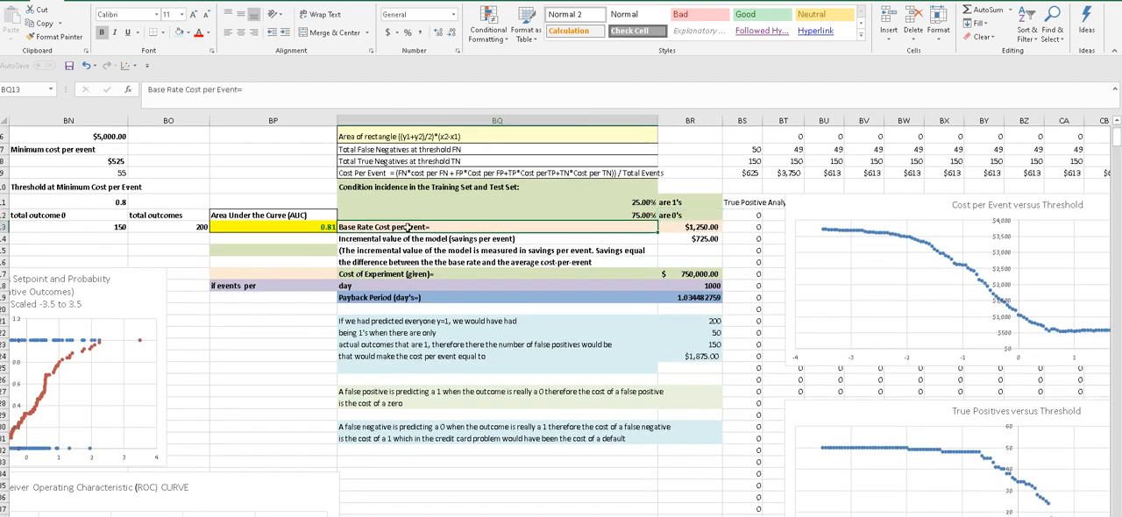
left_click(458, 214)
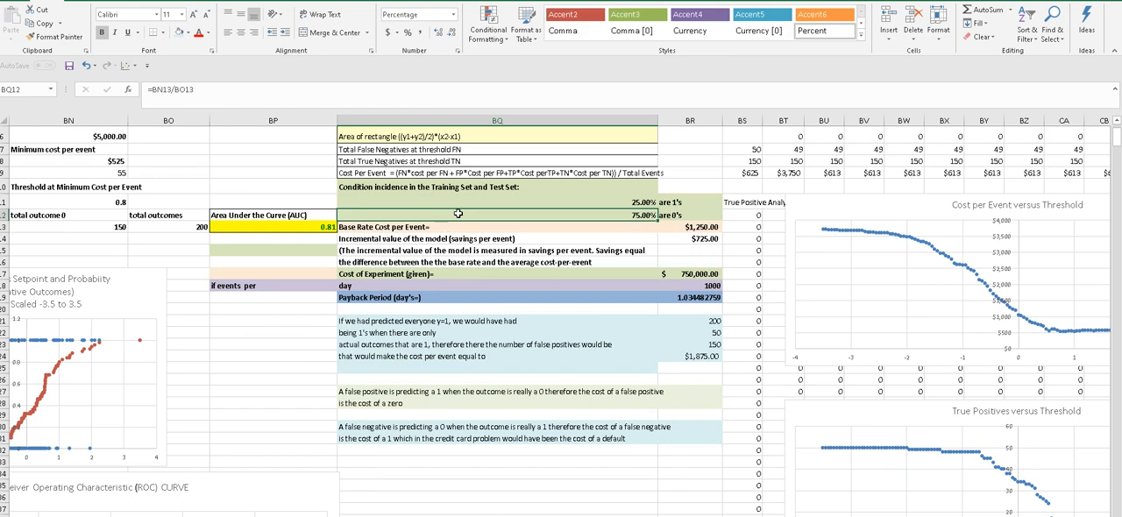
left_click(447, 229)
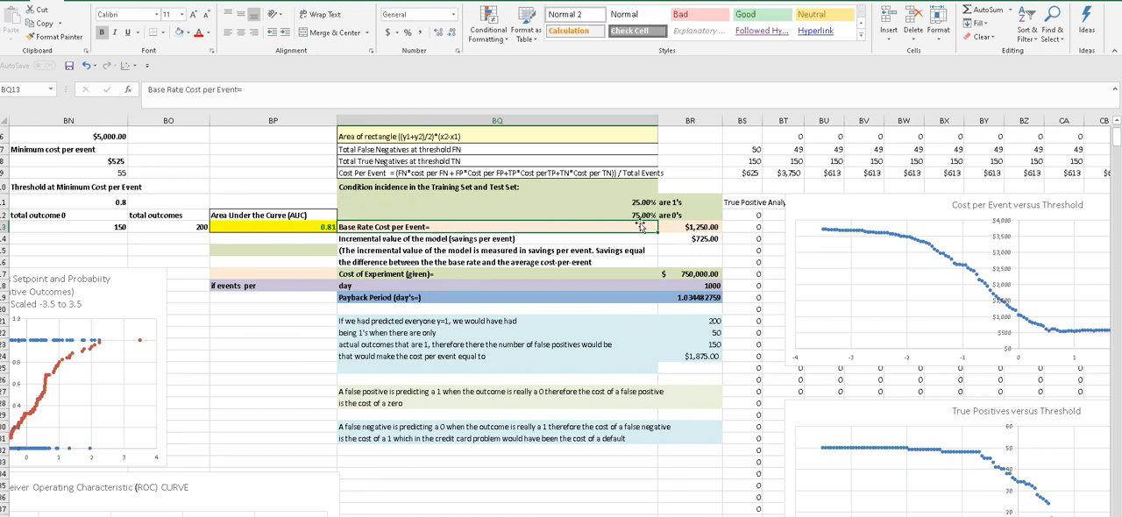
left_click(674, 224)
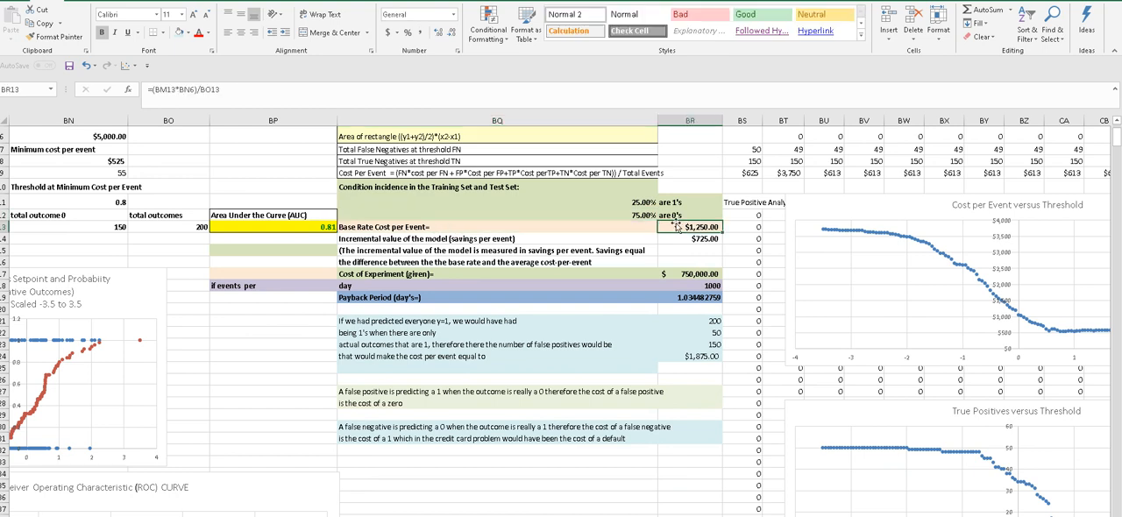
left_click(597, 224)
left_click(593, 214)
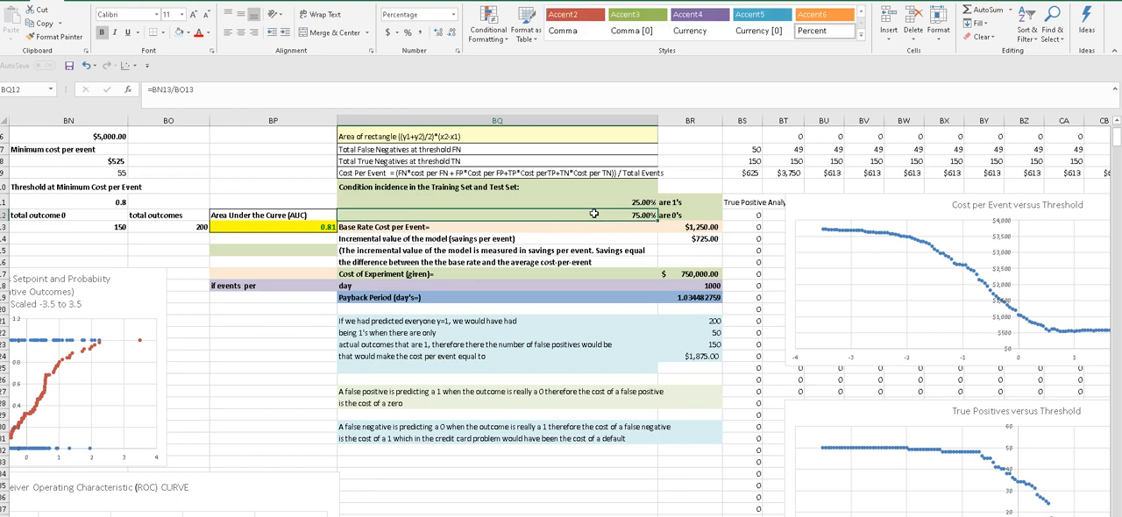
left_click(584, 227)
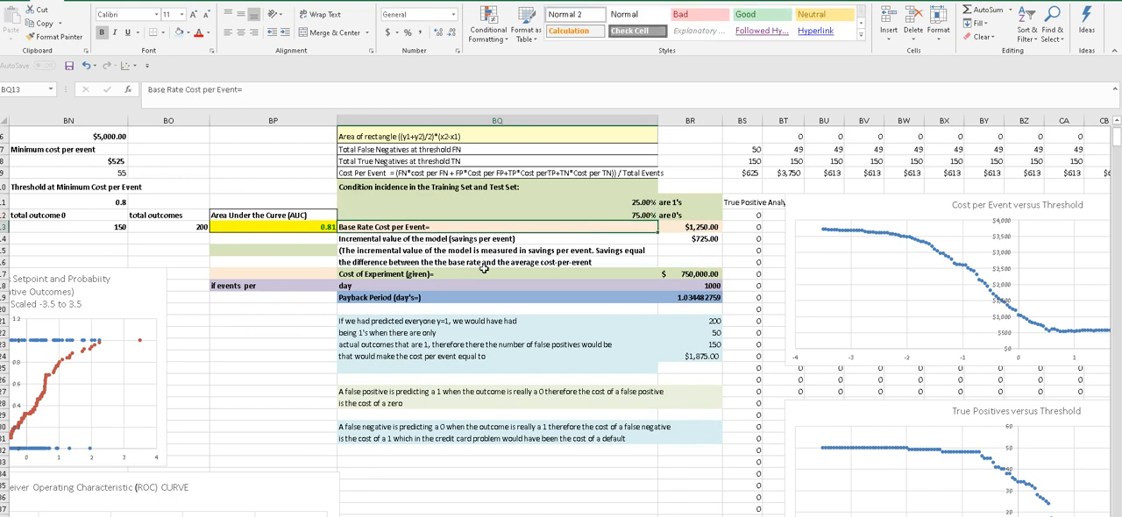
- Review the Base Rate Cost per Event label and formula alongside the formula for the share of 0's
left_click(456, 238)
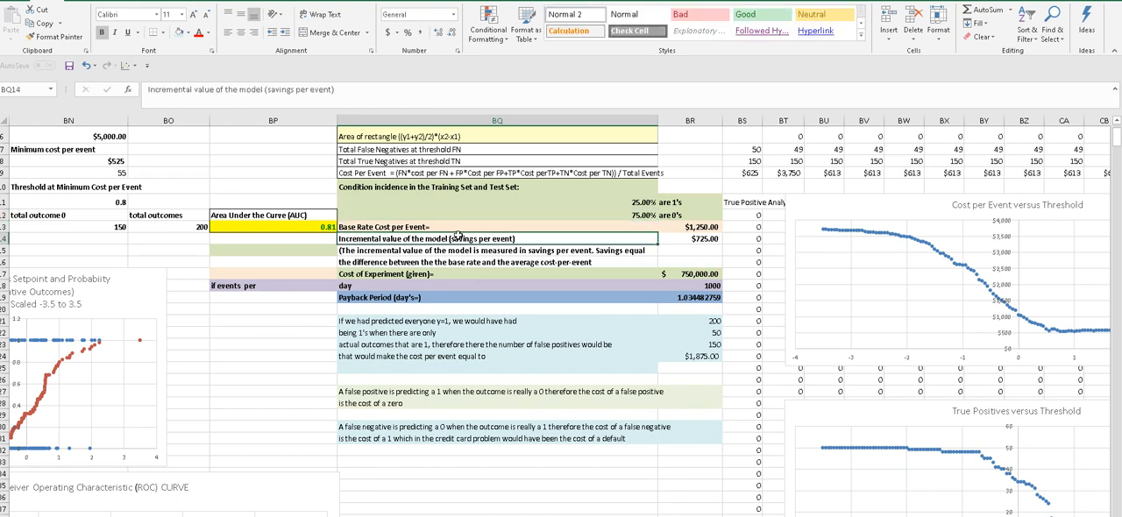
left_click(456, 228)
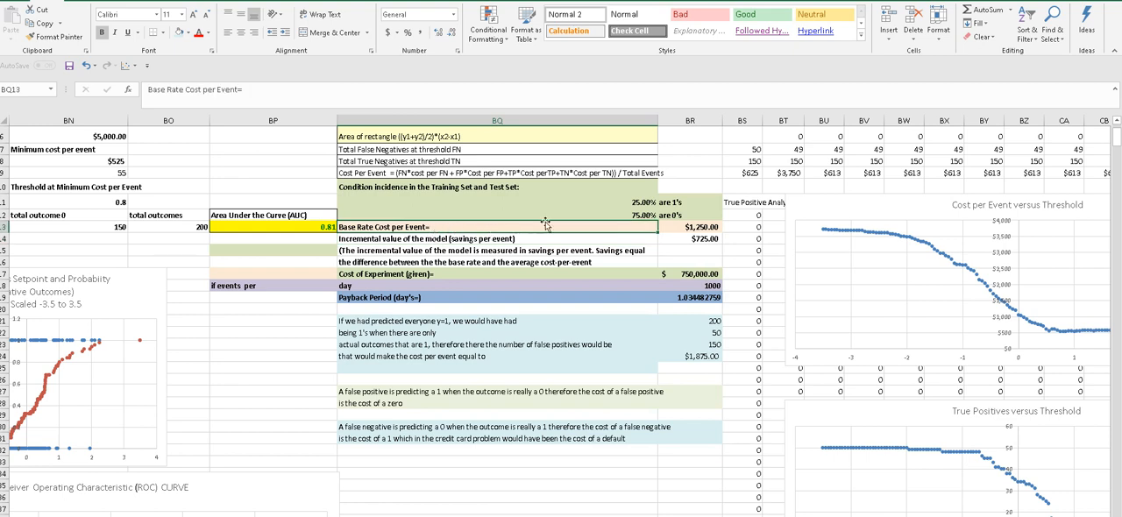
left_click(668, 227)
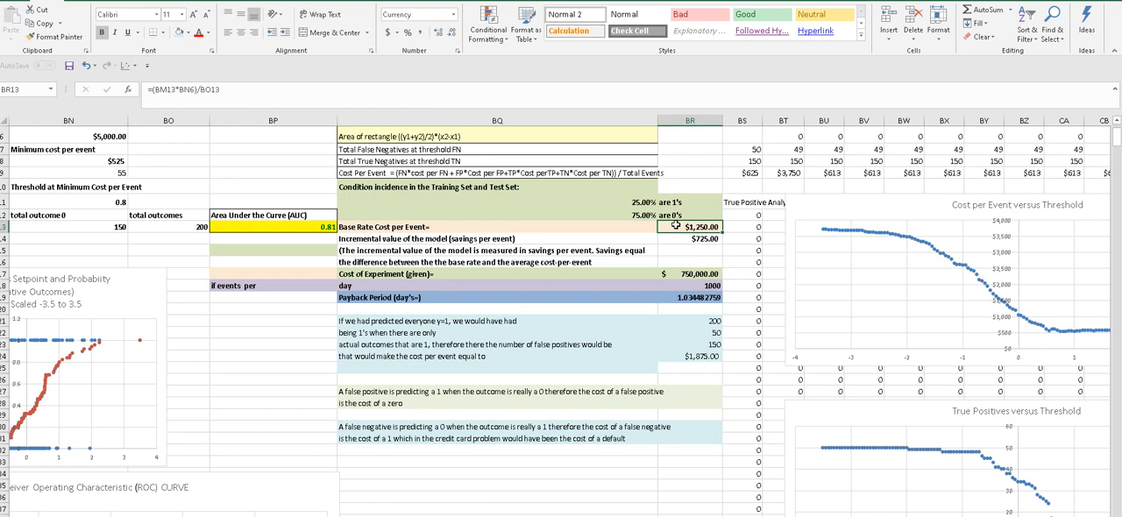
left_click(646, 212)
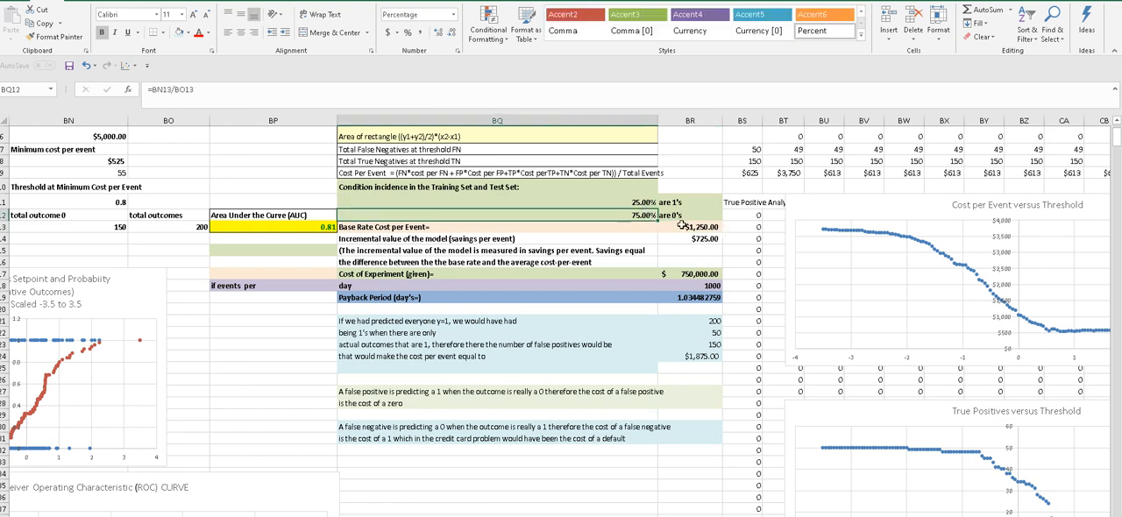
left_click(680, 226)
left_click(639, 229)
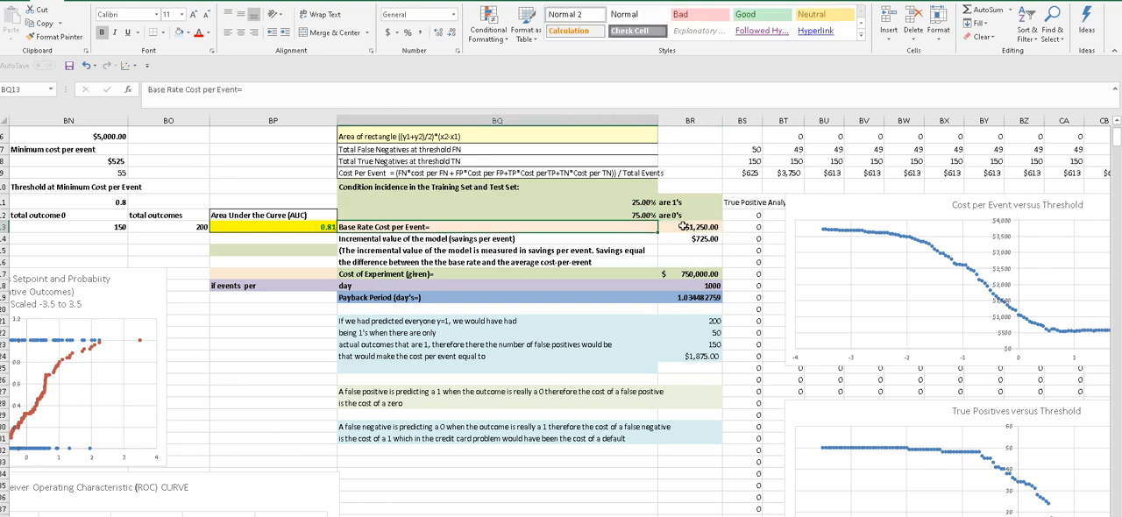
left_click(683, 226)
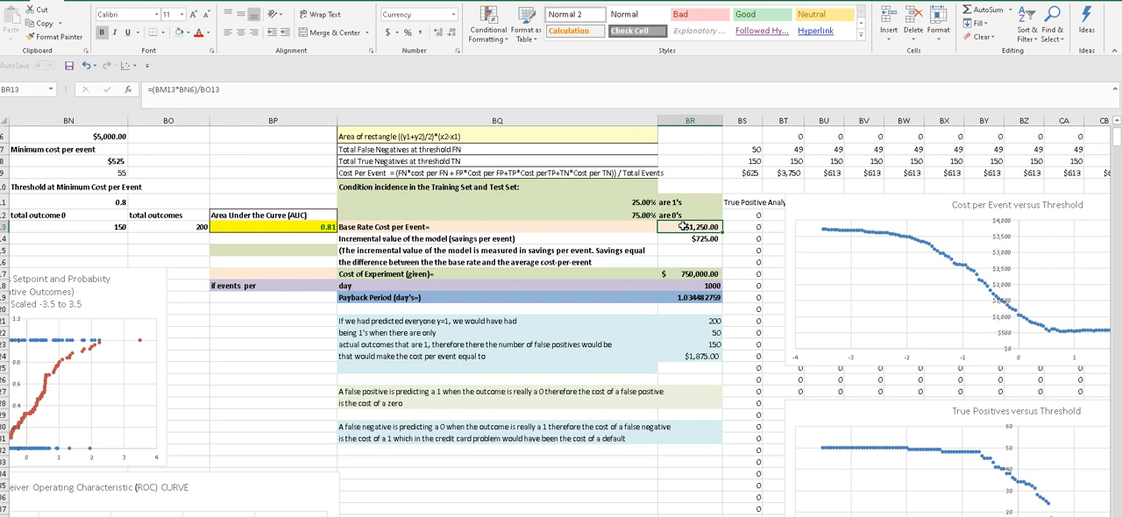
- Trace the cells referenced by the Base Rate Cost per Event formula back to the outcome totals and false negative cost, leaving the formula unchanged
double_click(682, 226)
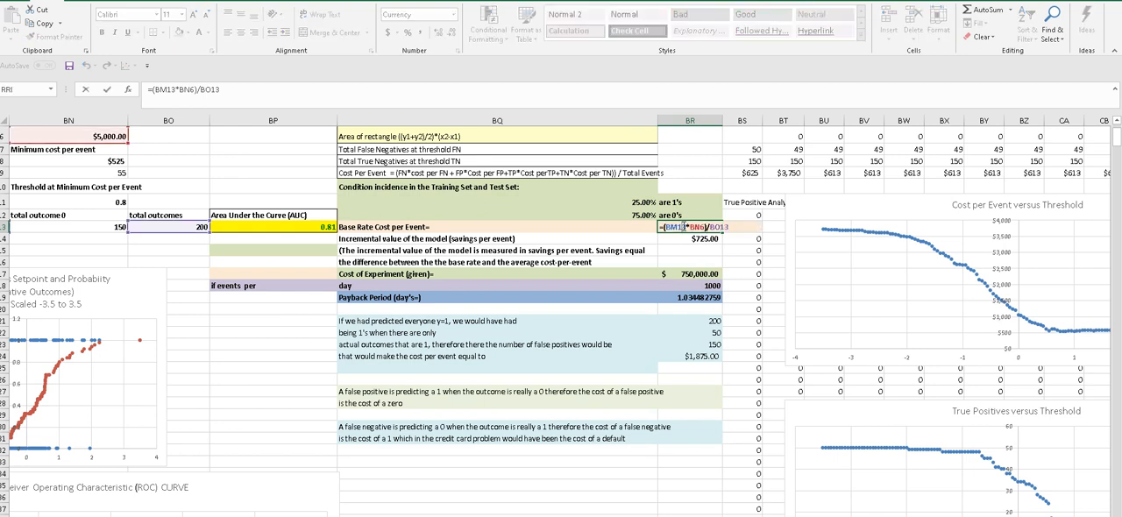
scroll(561, 315, "left", 5)
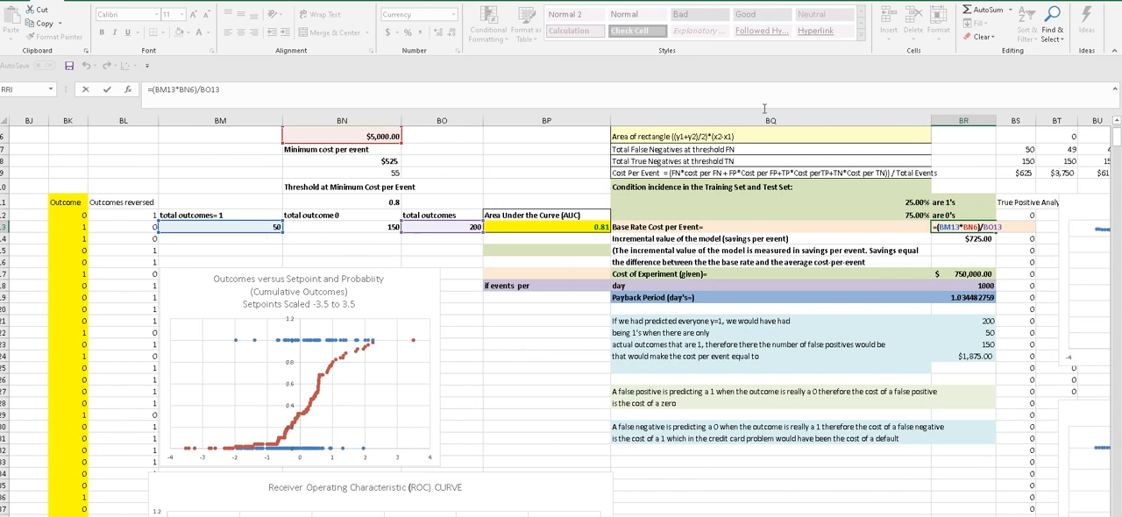
left_click_drag(1117, 136, 1117, 130)
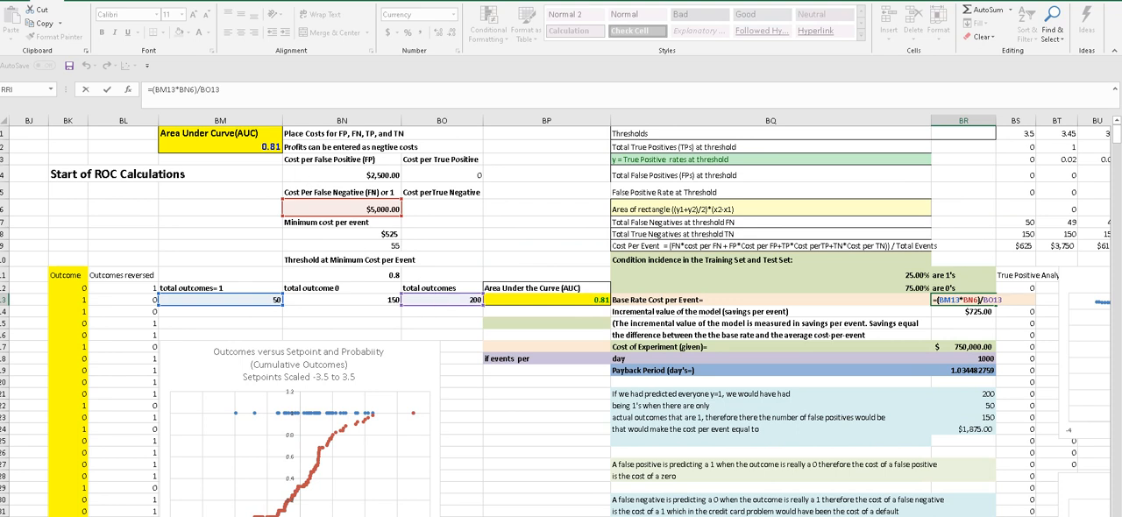
scroll(561, 315, "right", 6)
scroll(561, 315, "left", 2)
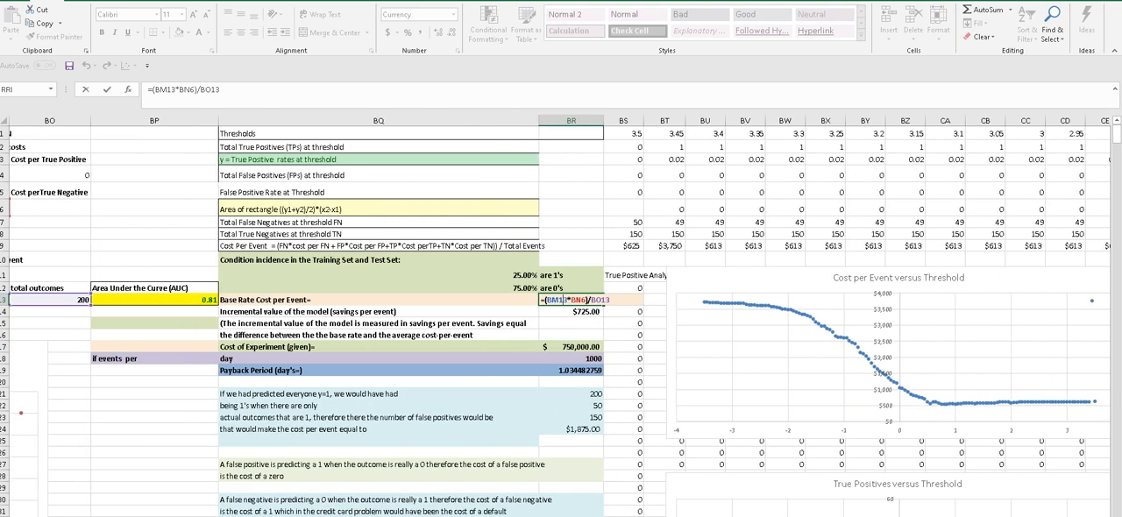
key("ctrl+Return")
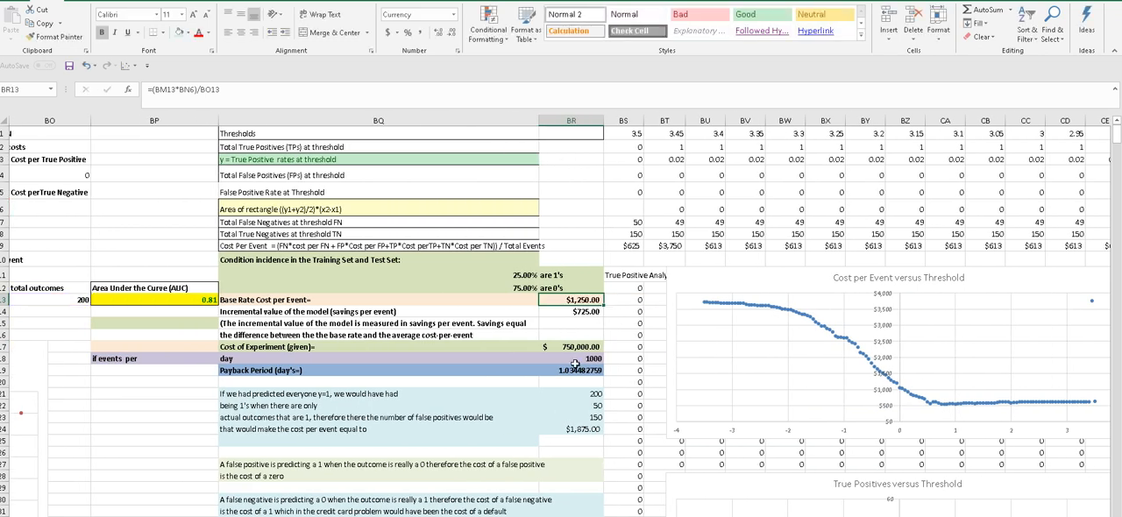
left_click(518, 298)
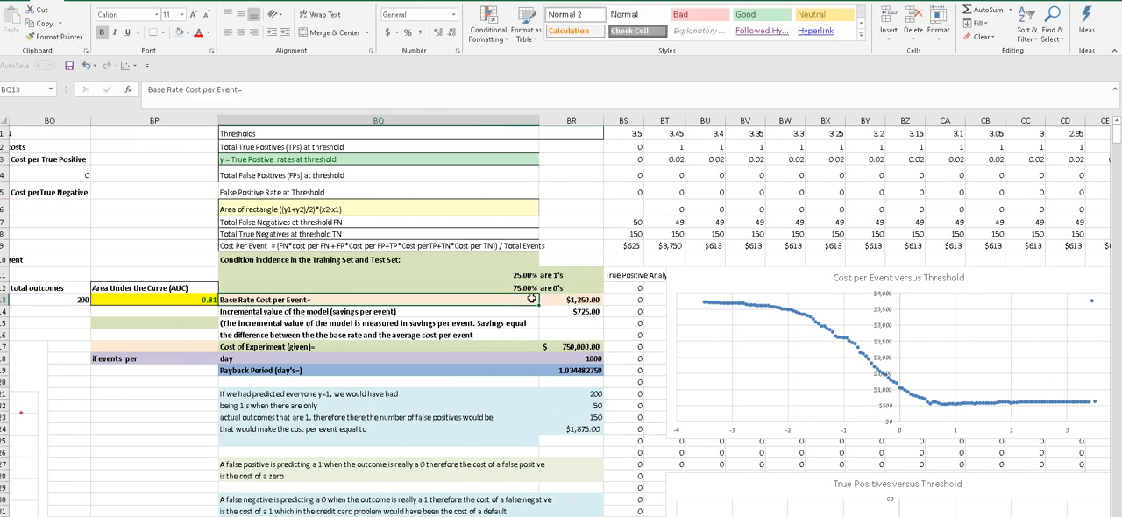
left_click(565, 299)
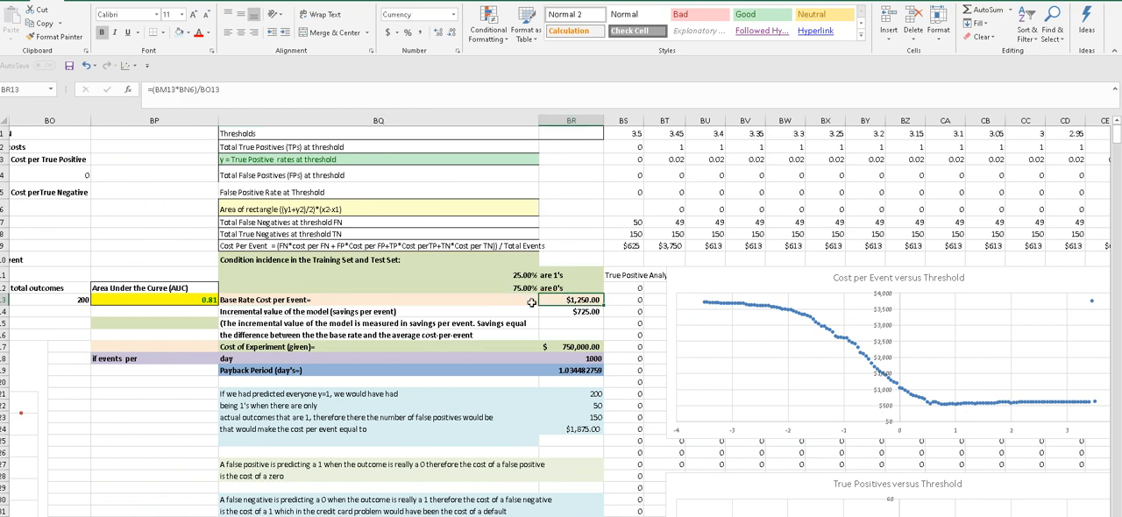
left_click(531, 303)
left_click(579, 300)
- Check the formulas for the minimum cost per event and the threshold at minimum cost per event
left_click(415, 312)
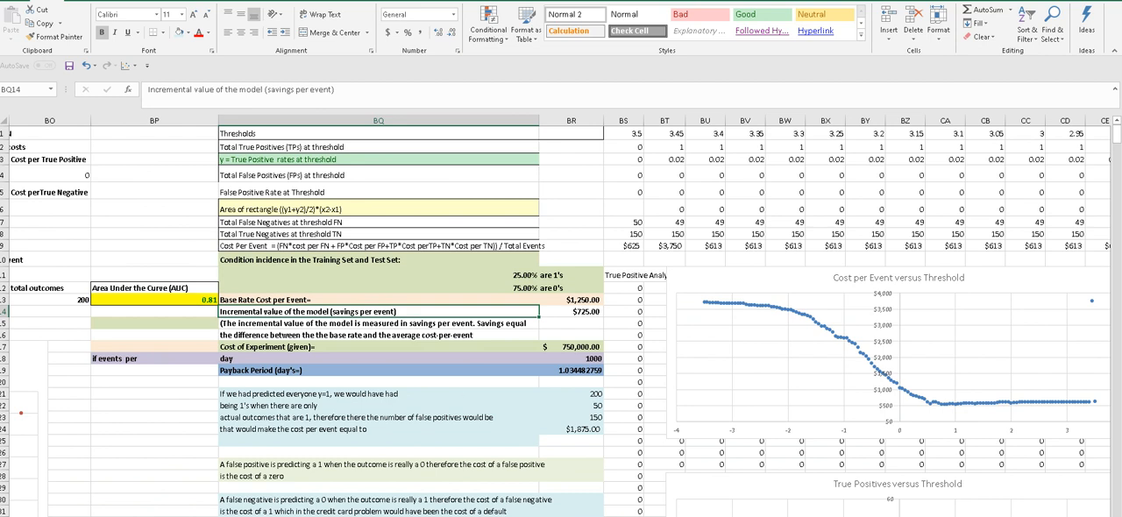
scroll(561, 316, "left", 3)
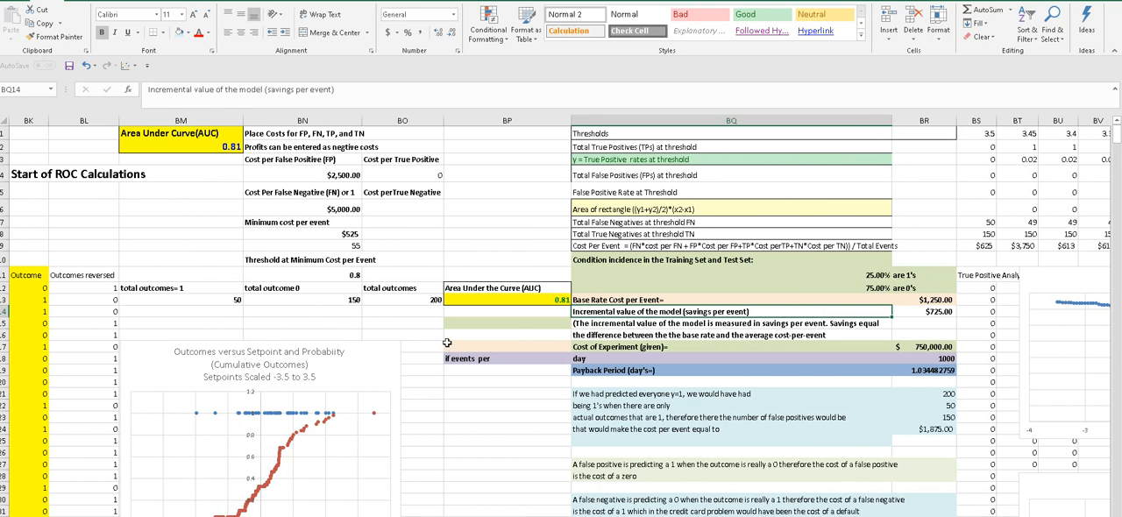
left_click(335, 235)
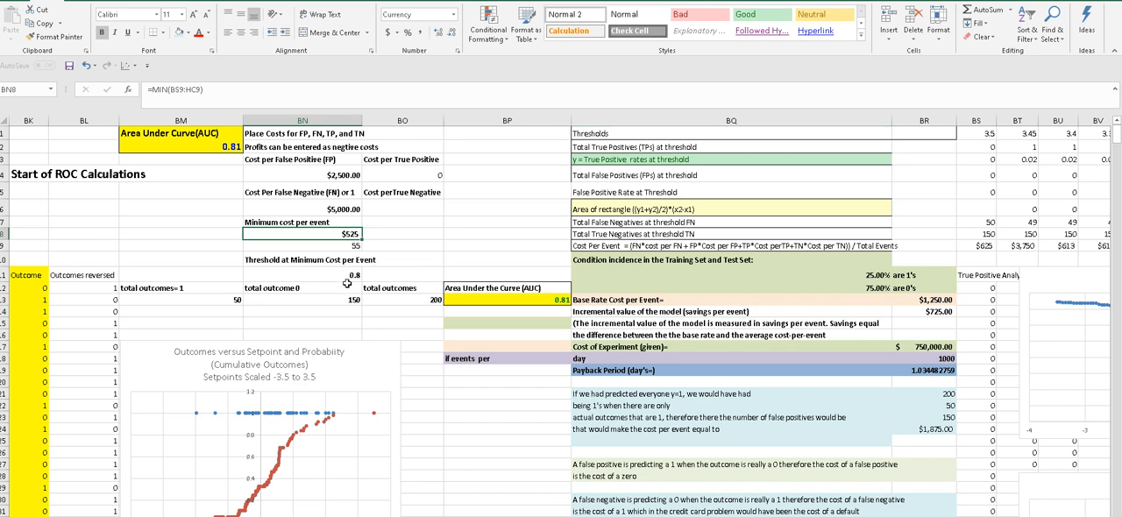
left_click(347, 275)
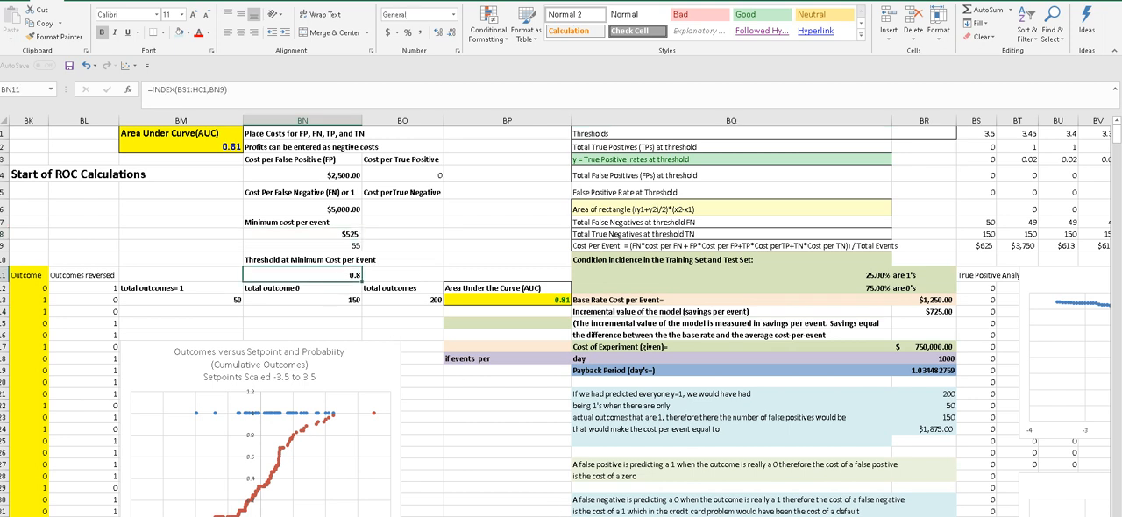
- Inspect the formula for the incremental value of the model in savings per event
scroll(561, 315, "right", 1)
scroll(561, 316, "right", 5)
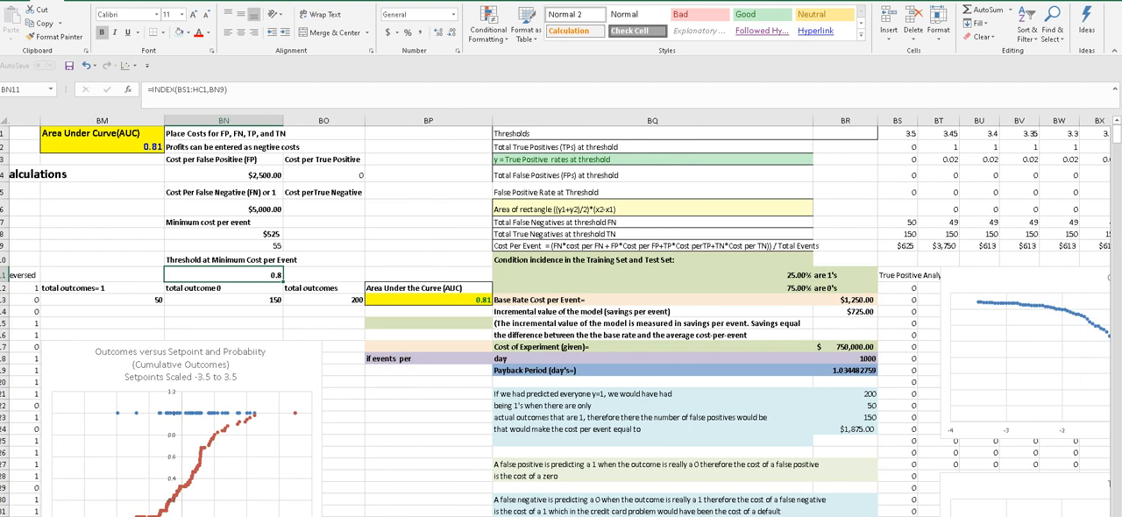
scroll(561, 315, "left", 3)
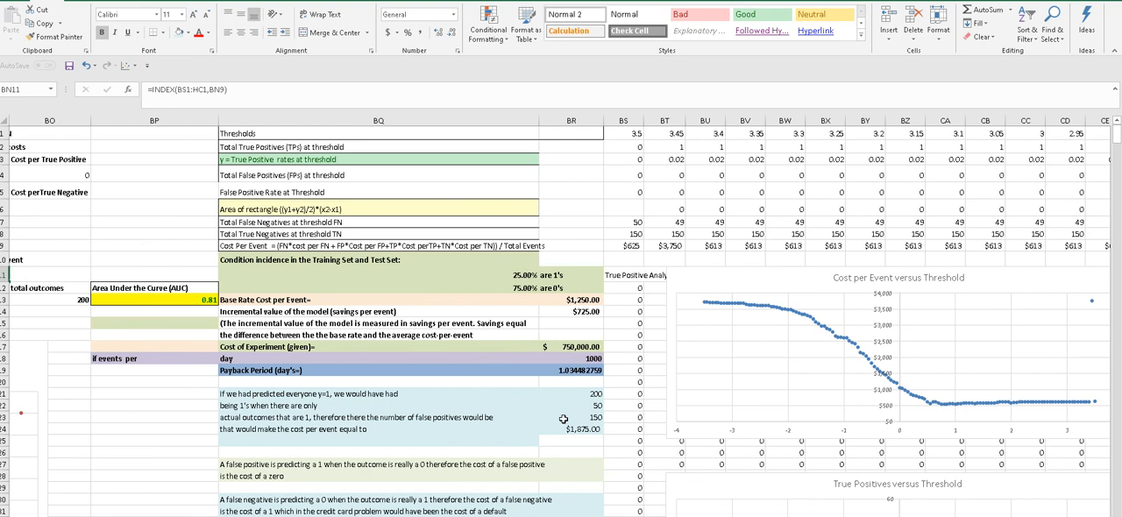
left_click(399, 313)
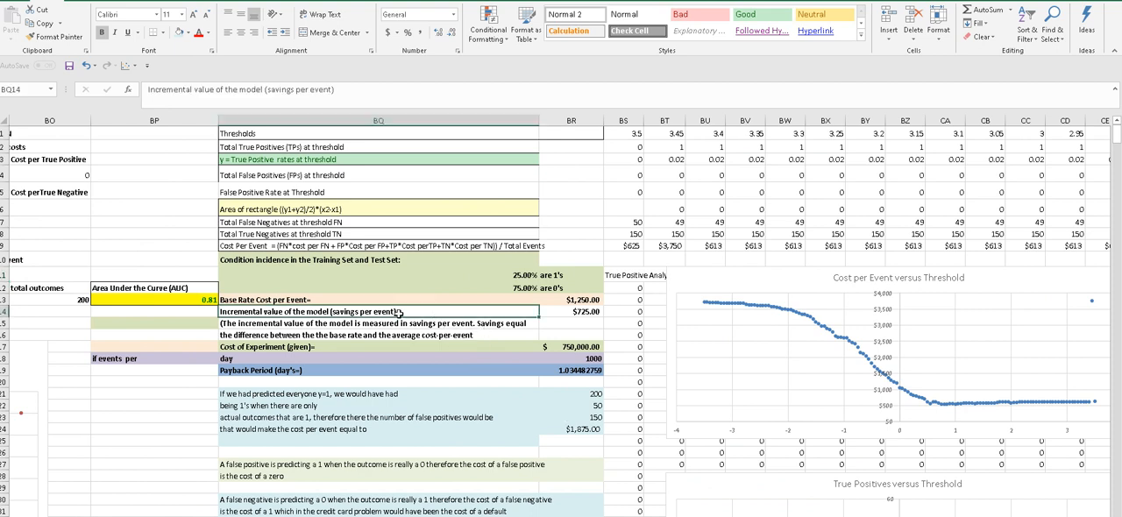
left_click(563, 312)
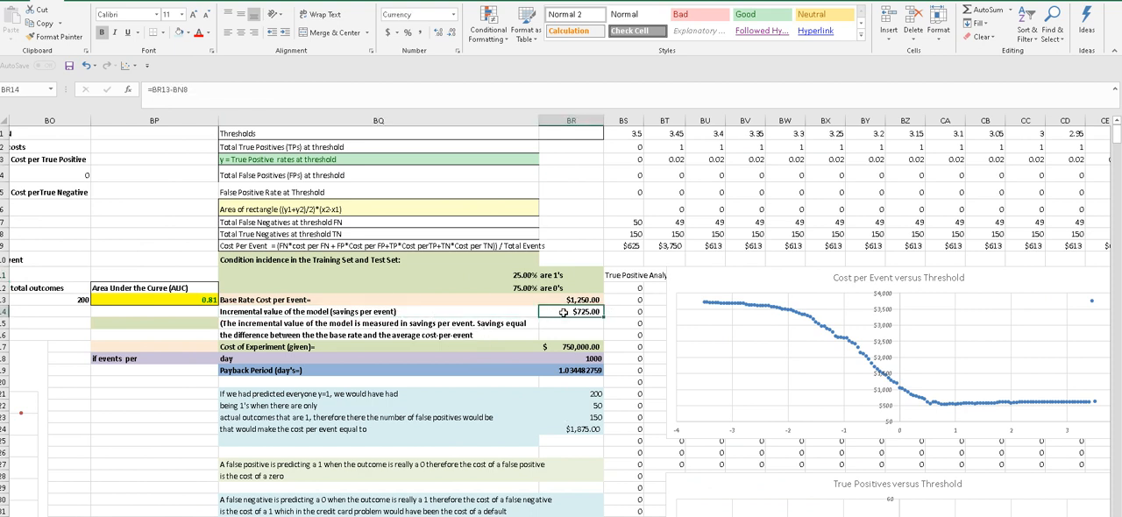
- Review the savings explanation and the given Cost of Experiment amount
left_click(416, 344)
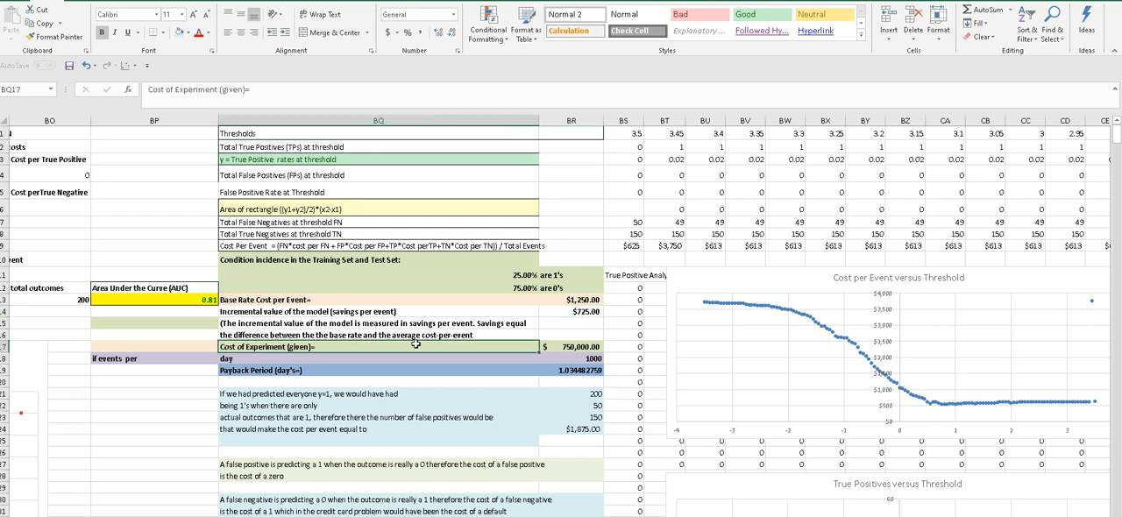
left_click(527, 328)
left_click(521, 347)
left_click(565, 347)
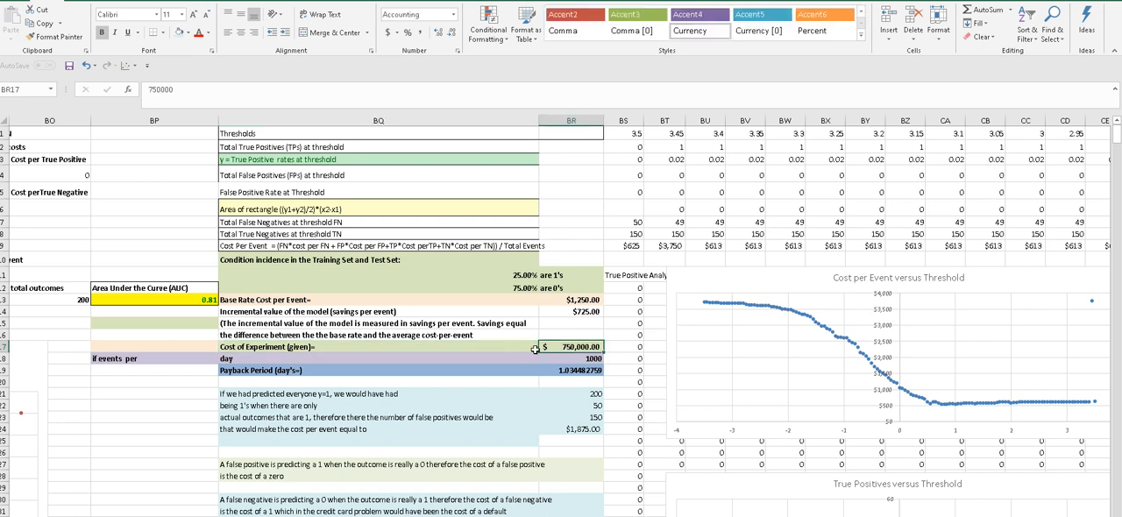
- Examine the events per day entry and the formulas behind the Payback Period label and value
left_click(373, 358)
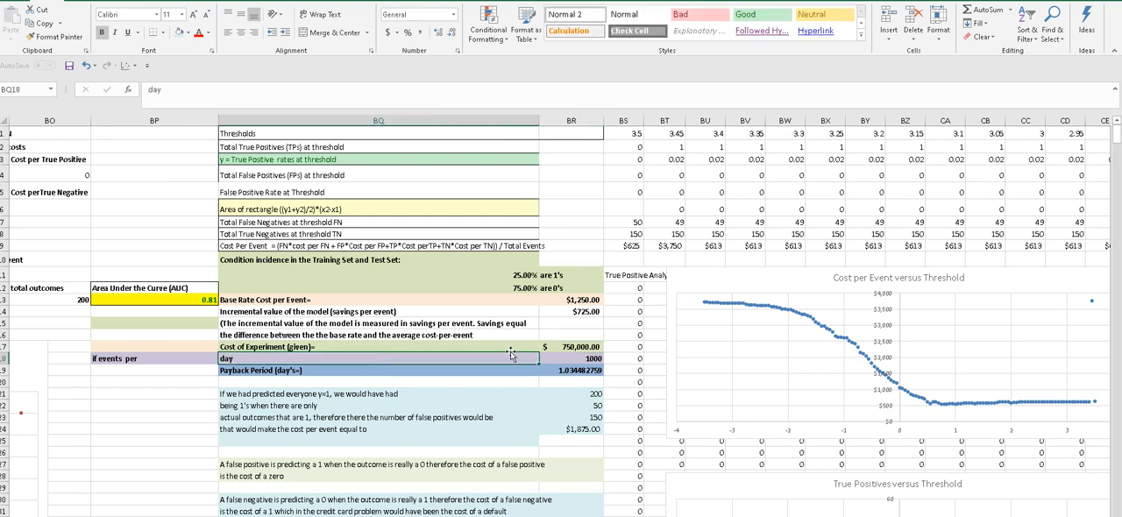
left_click(552, 355)
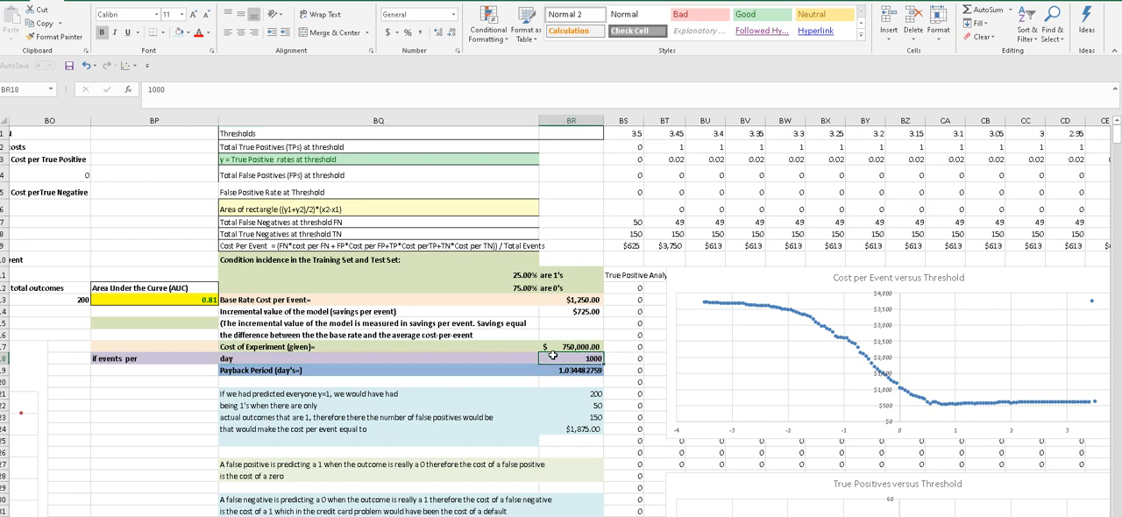
left_click(410, 371)
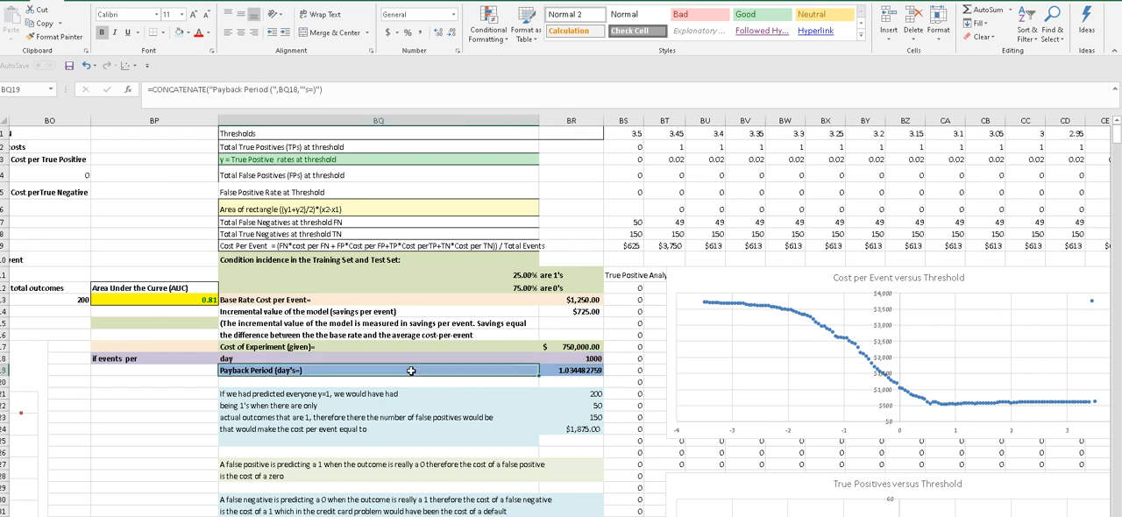
left_click(557, 371)
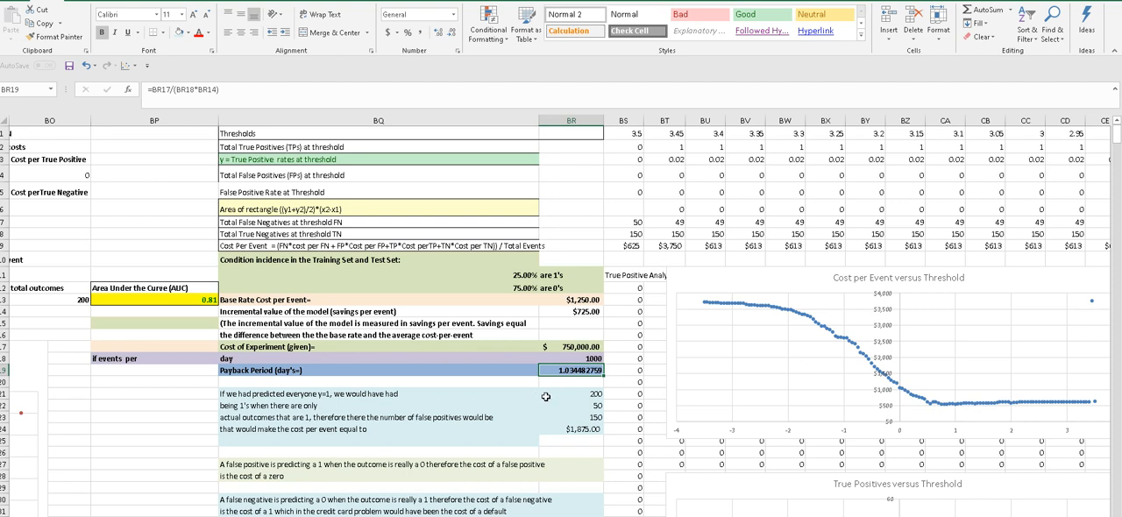
- Check the total, false positive and cost per event formulas for the case where everyone is predicted y=1
left_click(556, 395)
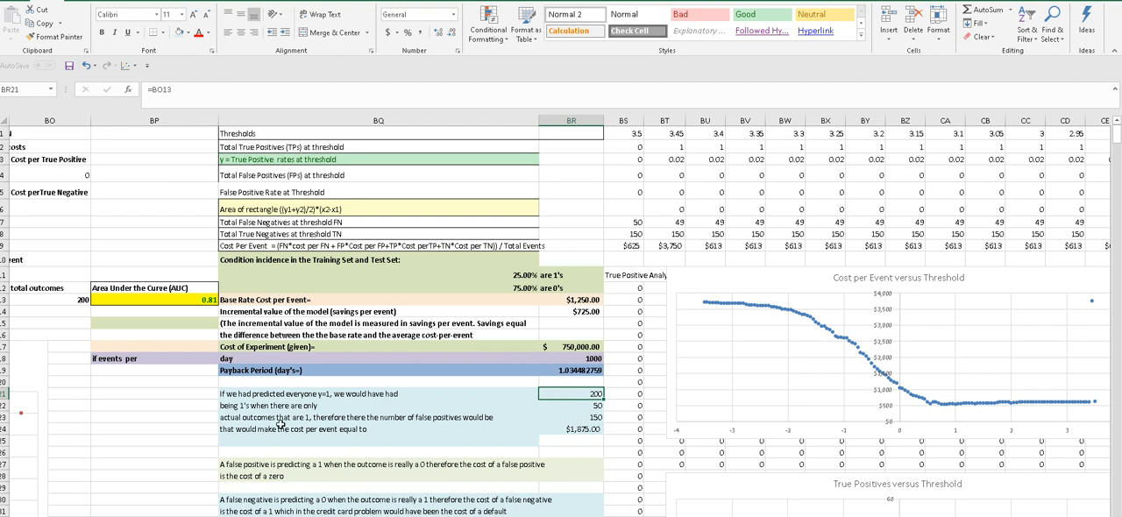
left_click(571, 419)
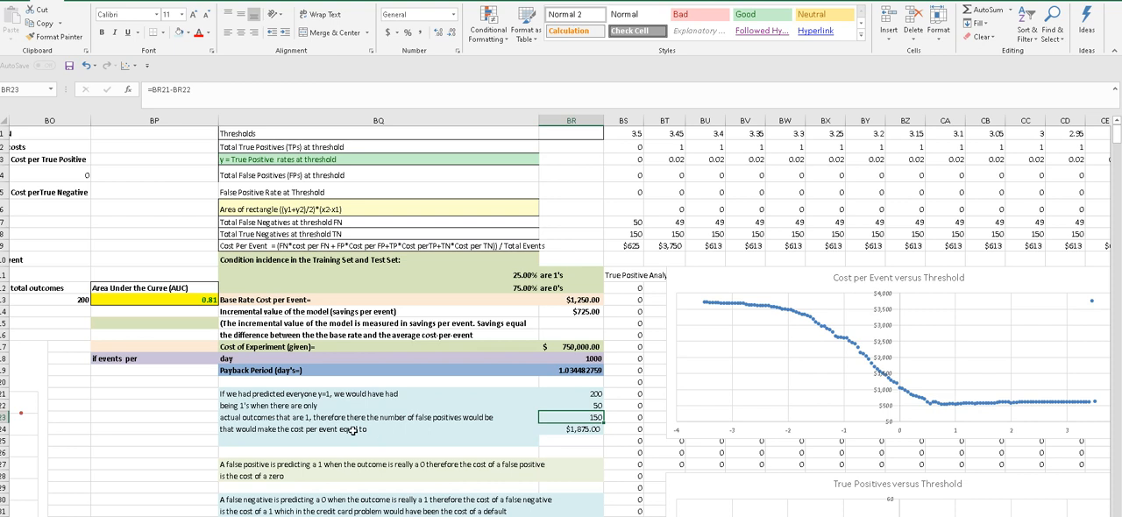
left_click(573, 430)
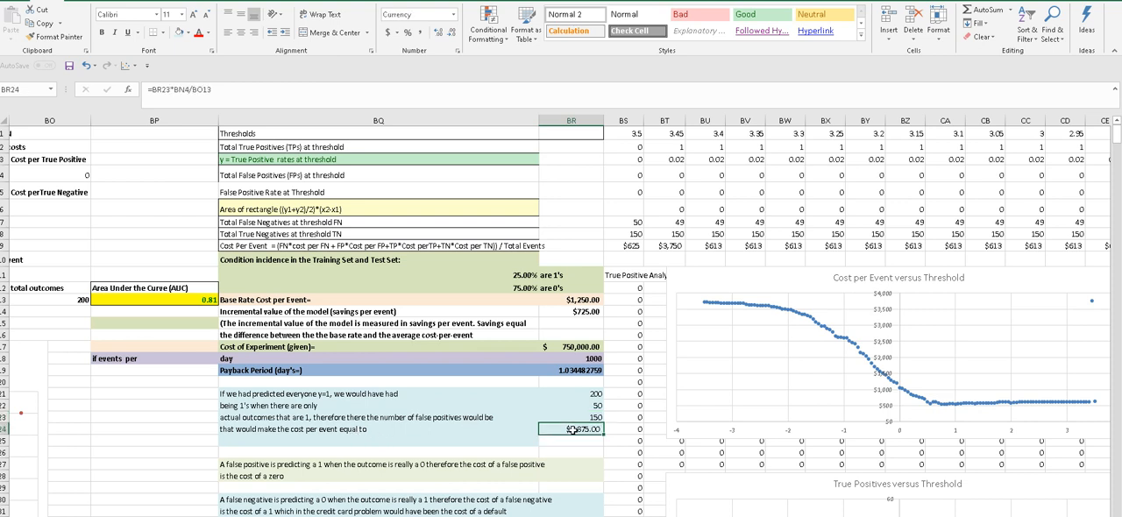
- Read the notes defining the cost of a false positive and the cost of a false negative
left_click(466, 461)
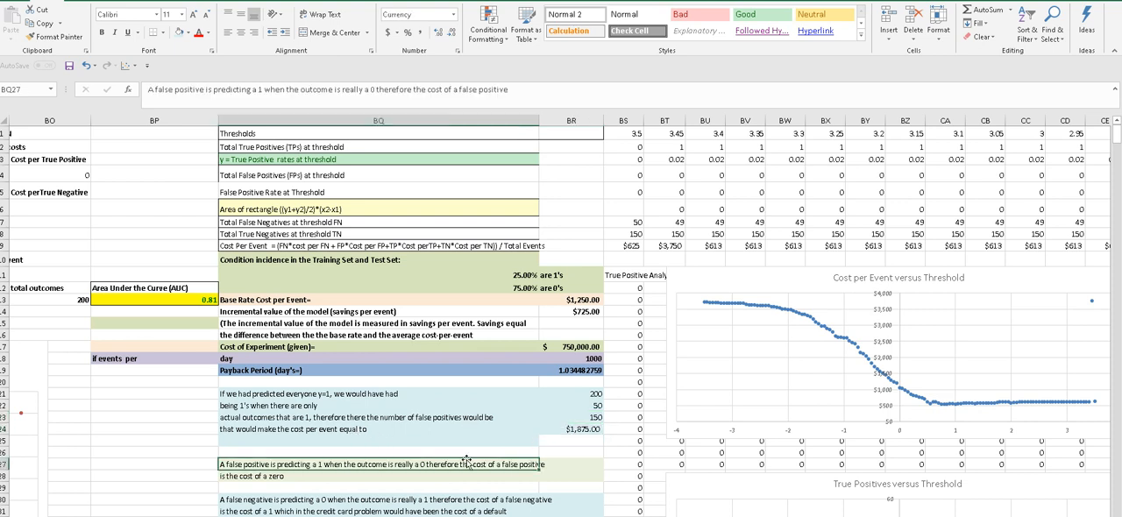
left_click(303, 485)
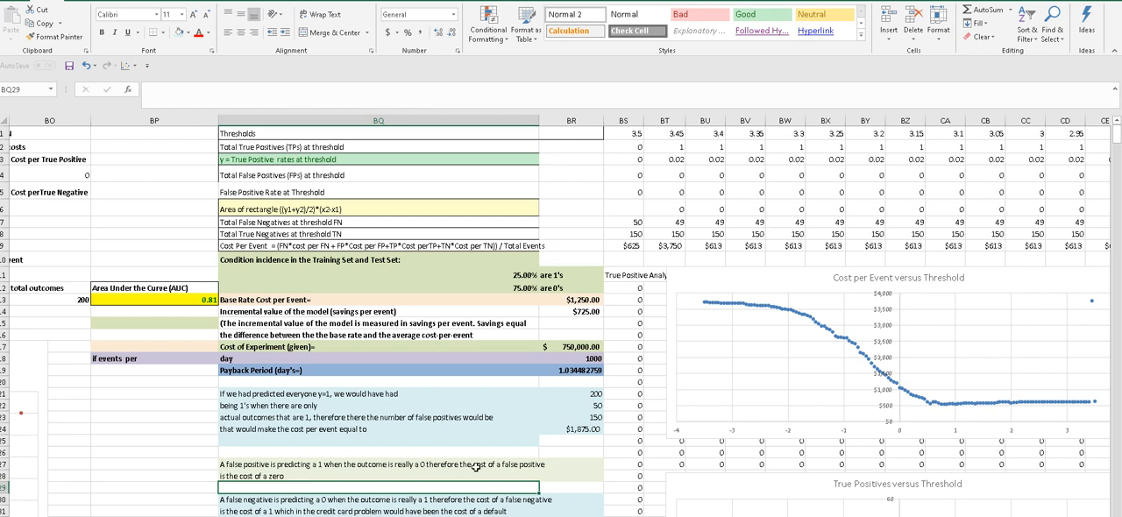
left_click(303, 476)
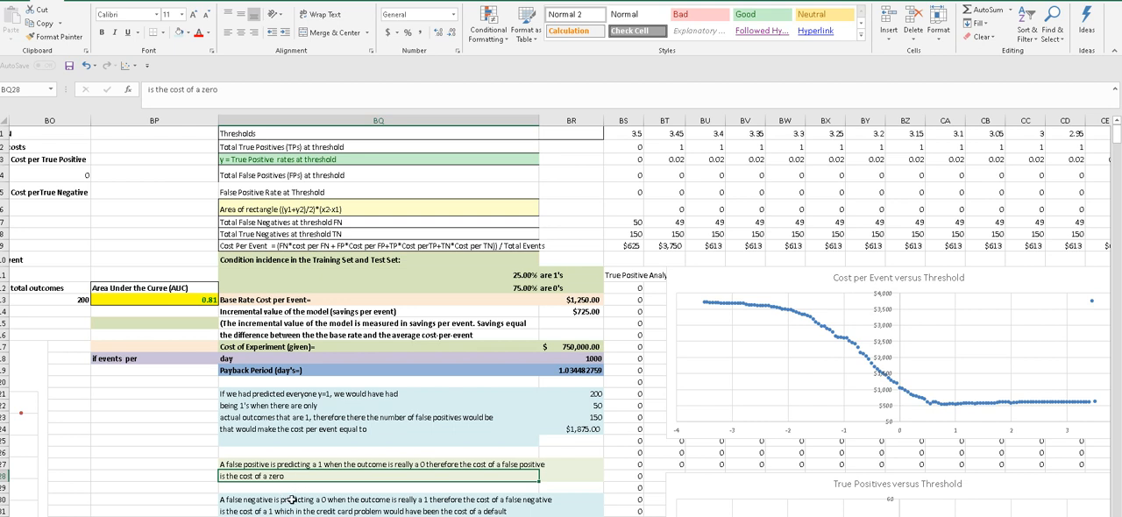
left_click(290, 499)
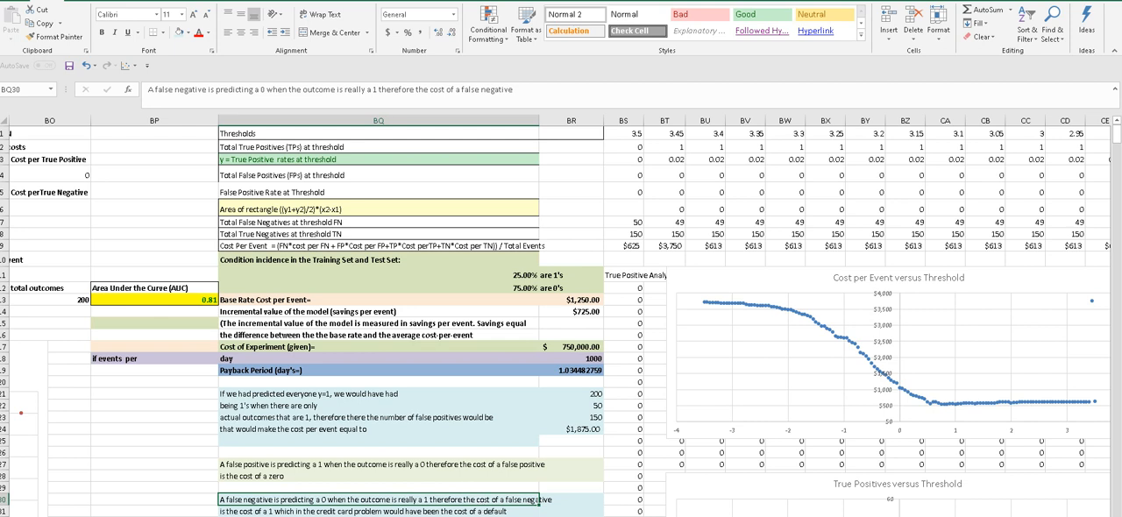
left_click(303, 511)
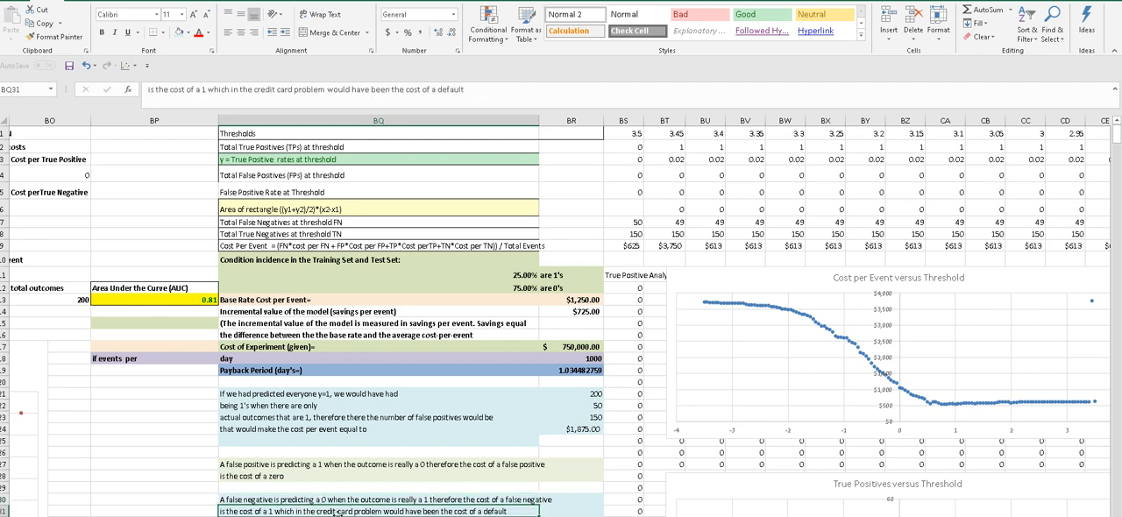
- Reread the note on the cost of a false negative and view the Cost per Event versus Threshold chart
key("Return")
left_click(449, 496)
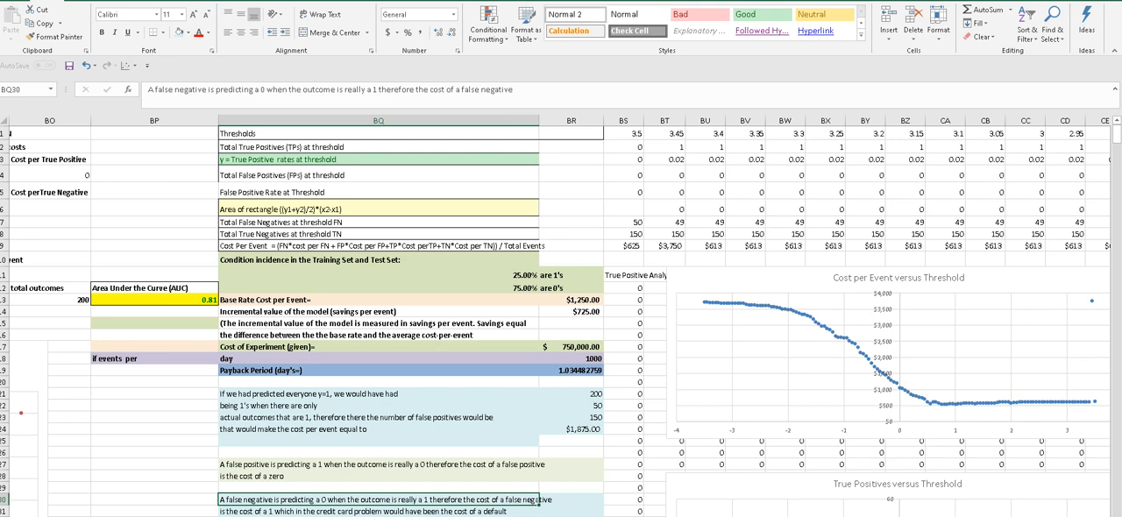
scroll(561, 316, "left", 6)
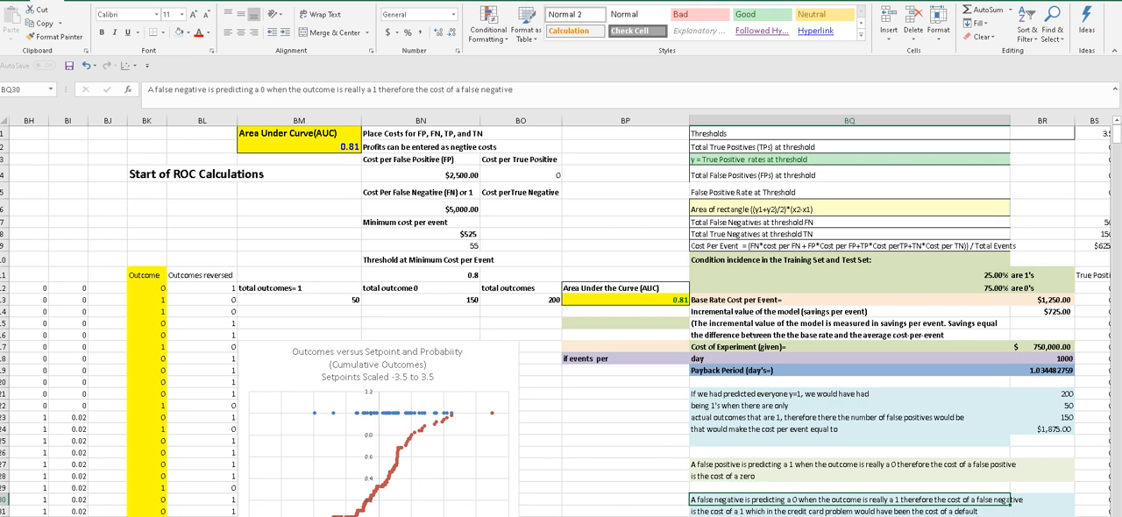
scroll(561, 315, "right", 5)
scroll(561, 316, "right", 1)
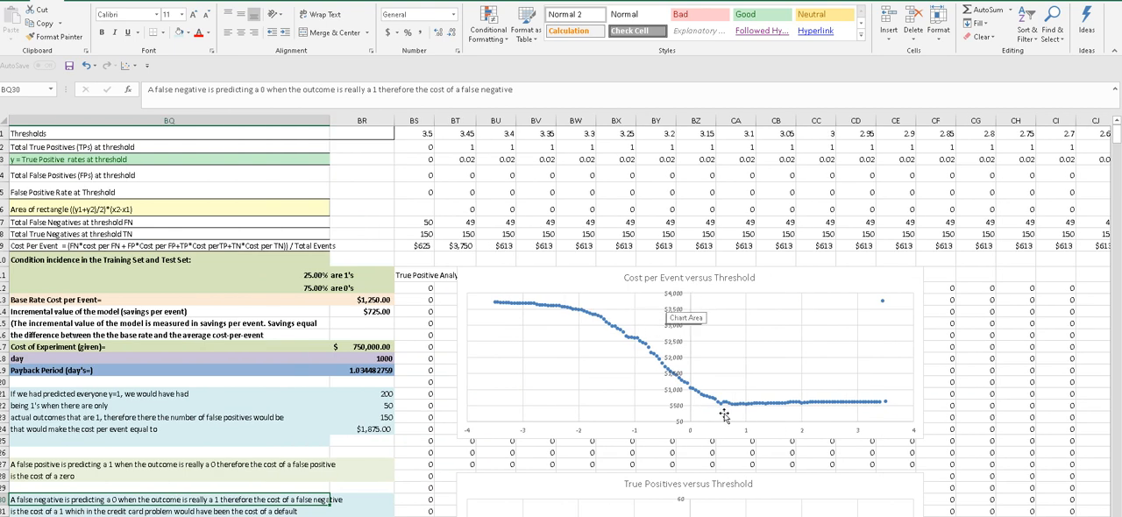
mouse_move(1116, 133)
left_mouse_down()
mouse_move(1117, 158)
mouse_move(1117, 133)
left_mouse_up()
- Examine the Receiver Operating Characteristic (ROC) curve chart below the outcomes chart
scroll(330, 500, "left", 10)
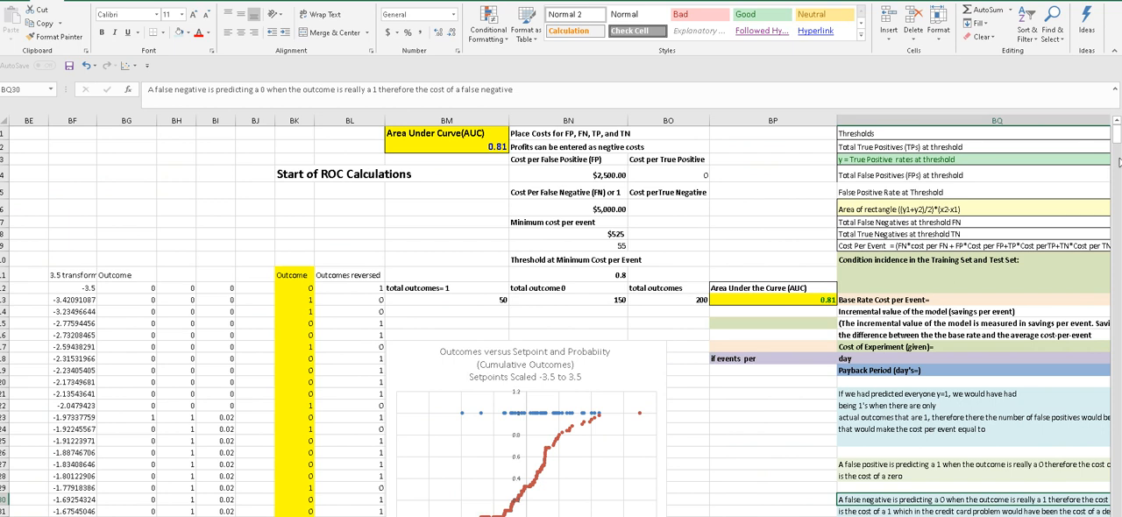
left_click_drag(1118, 139, 1118, 144)
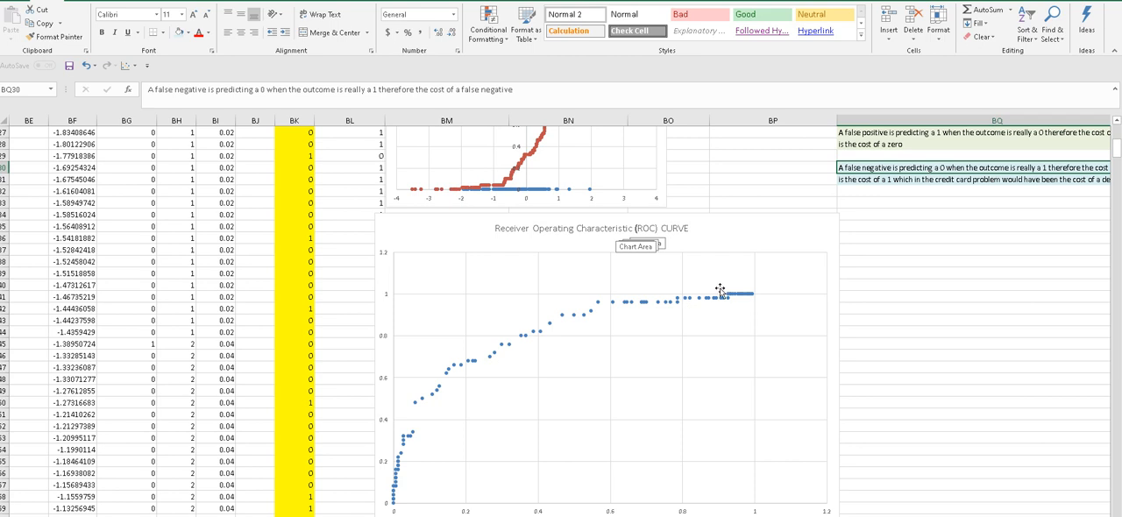
left_click_drag(1117, 154, 1117, 156)
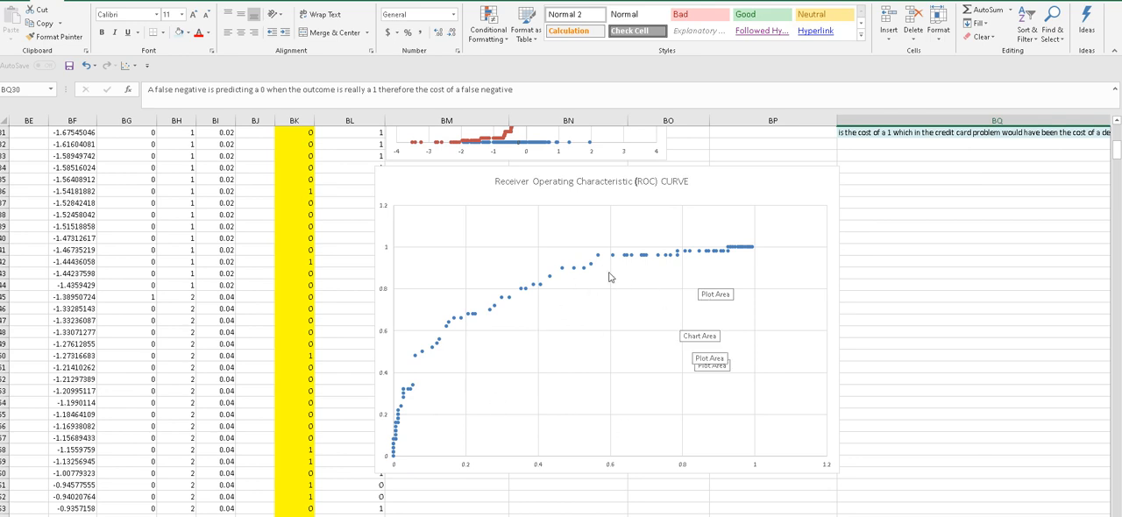
left_click_drag(1117, 156, 1117, 136)
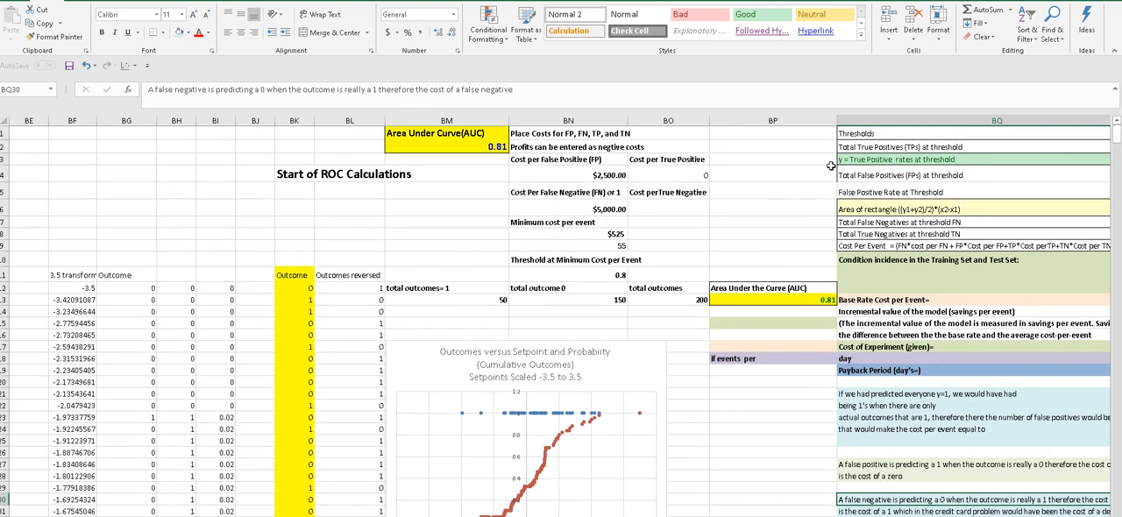
- Check the formula behind the Area Under Curve (AUC) value at the start of the ROC calculations
left_click(492, 146)
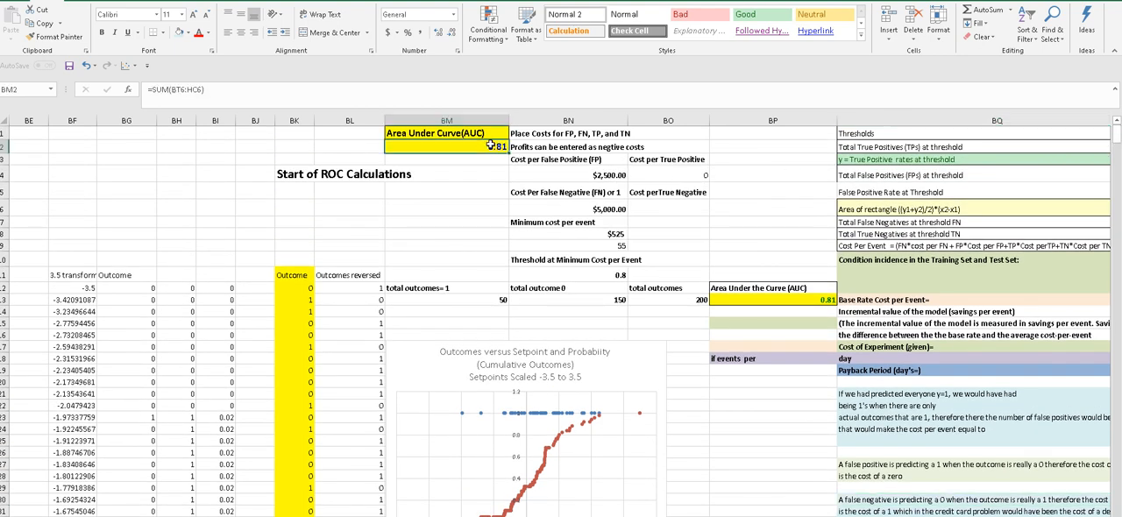
left_click(482, 176)
left_click(484, 146)
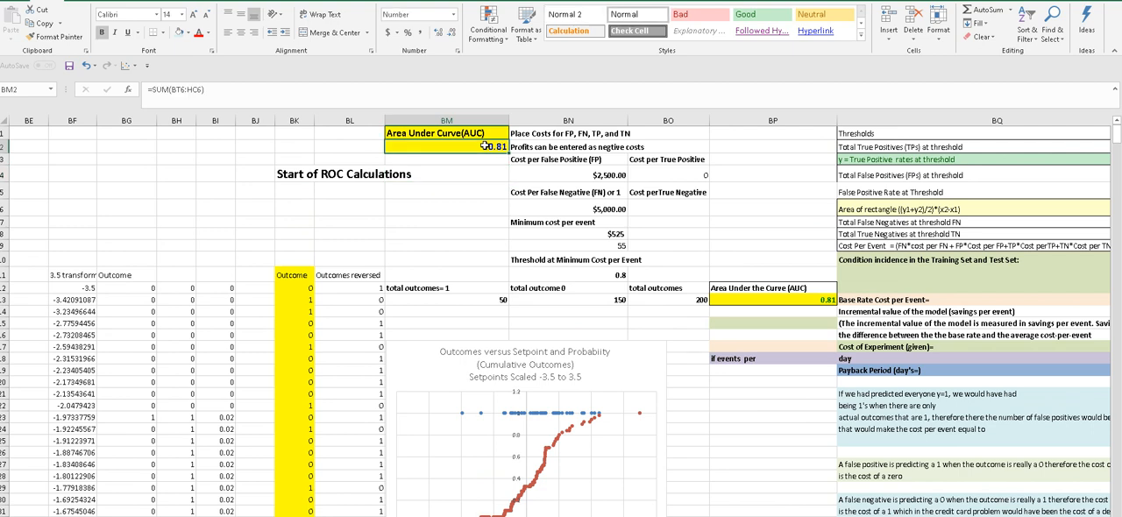
left_click(483, 194)
left_click(485, 146)
key("Down")
key("Down")
left_click(481, 146)
left_click(478, 187)
left_click(478, 146)
left_click(475, 187)
left_click(479, 146)
left_click(474, 172)
left_click(474, 147)
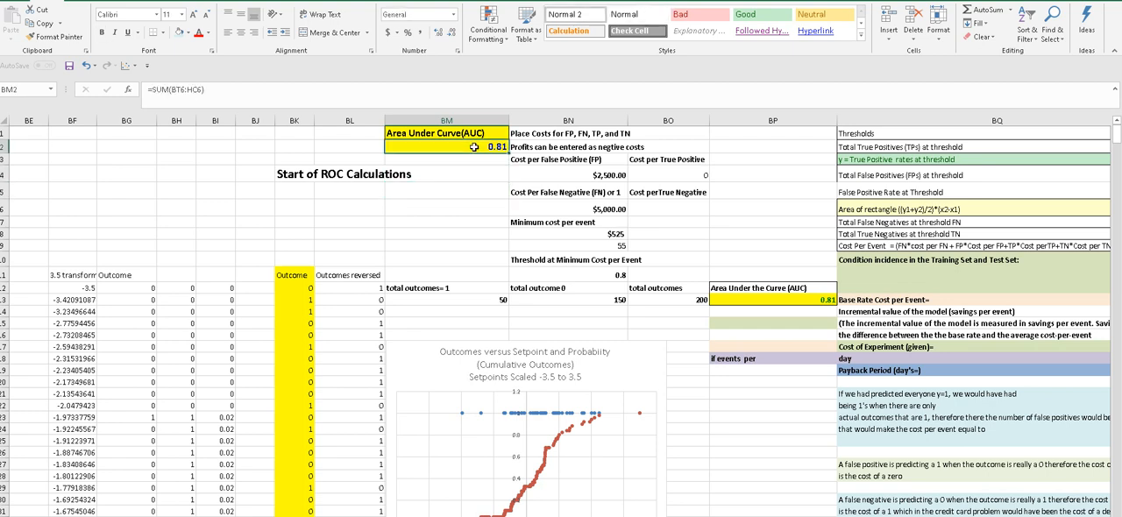
left_click(680, 238)
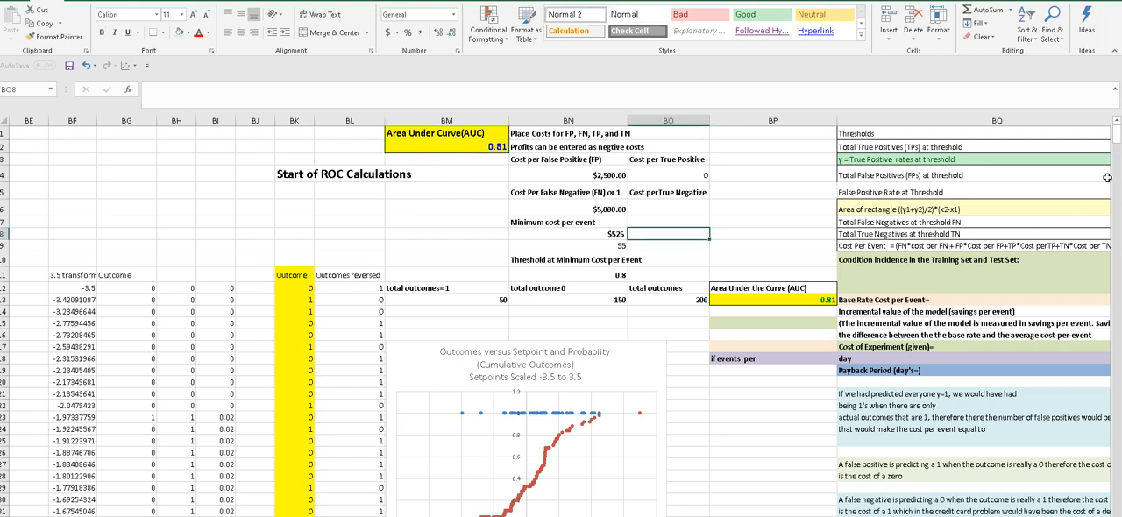
mouse_move(1116, 140)
left_mouse_down()
mouse_move(1116, 154)
mouse_move(1117, 141)
left_mouse_up()
left_click(778, 225)
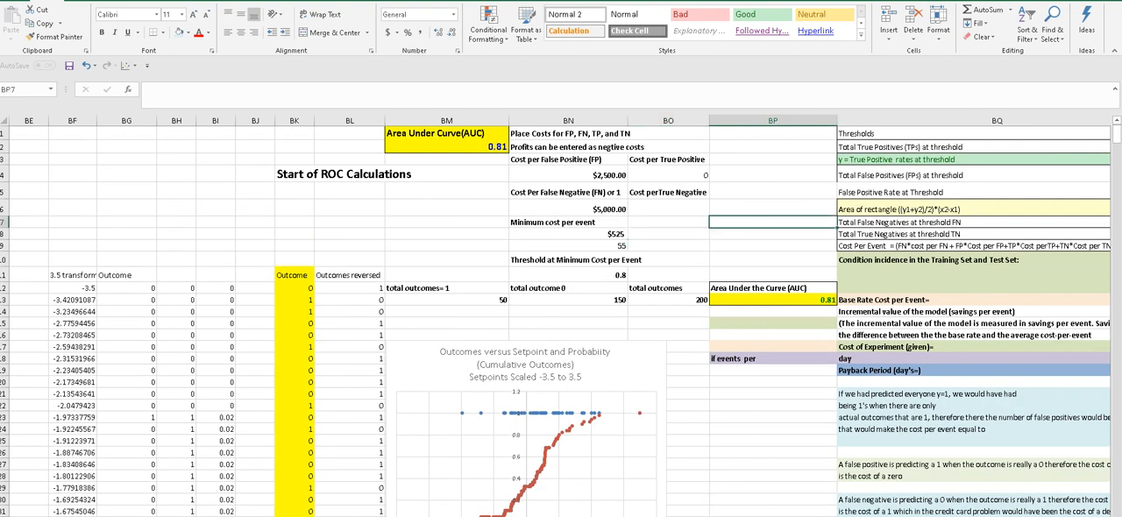
scroll(561, 315, "left", 5)
scroll(561, 316, "right", 5)
scroll(561, 316, "right", 5)
scroll(560, 315, "left", 4)
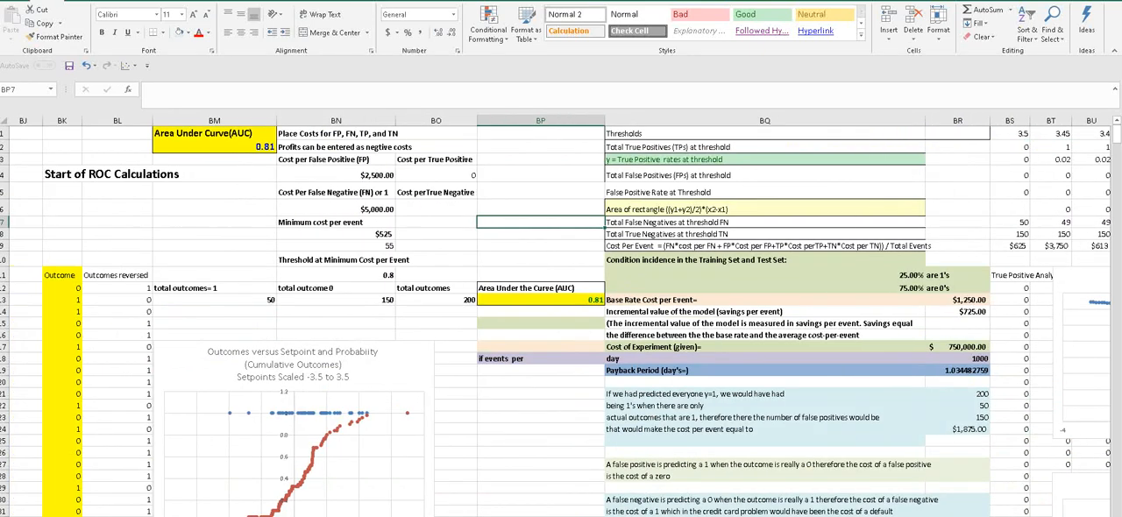
left_click(559, 235)
left_click(554, 195)
left_click(550, 234)
left_click(550, 180)
left_click(545, 221)
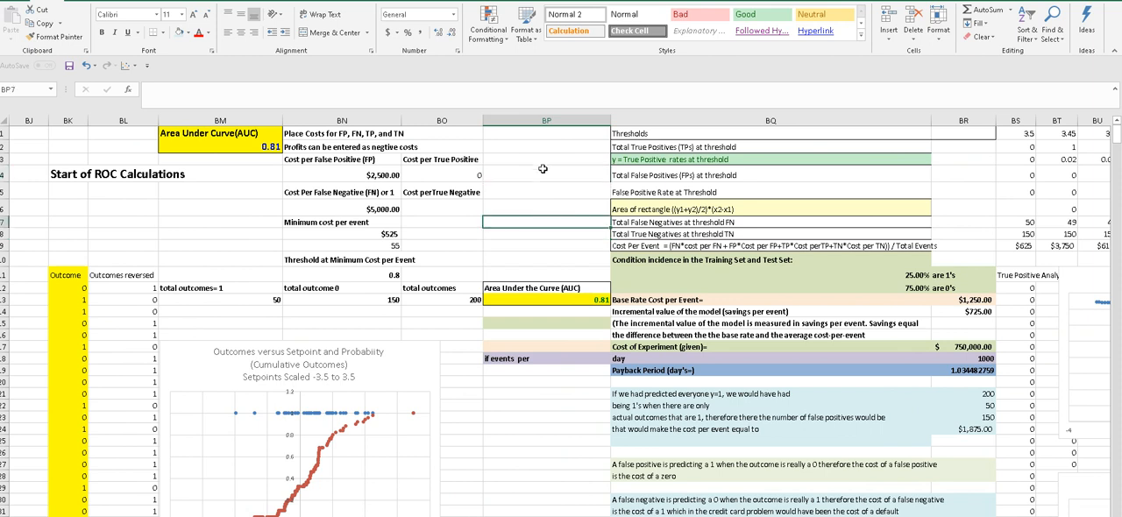
left_click(543, 179)
left_click(534, 220)
left_click(531, 174)
left_click(529, 224)
scroll(561, 316, "left", 4)
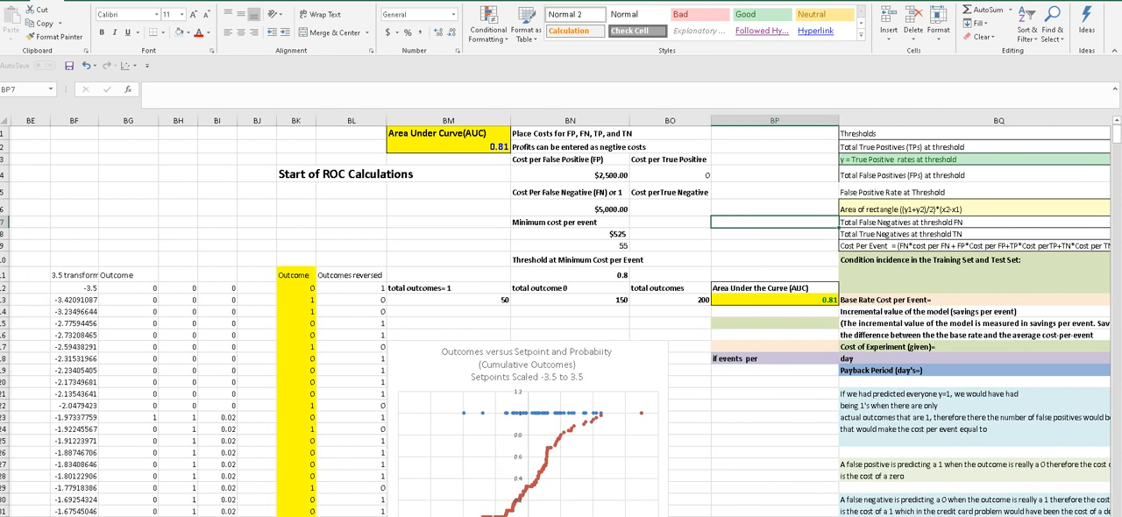
left_click(721, 192)
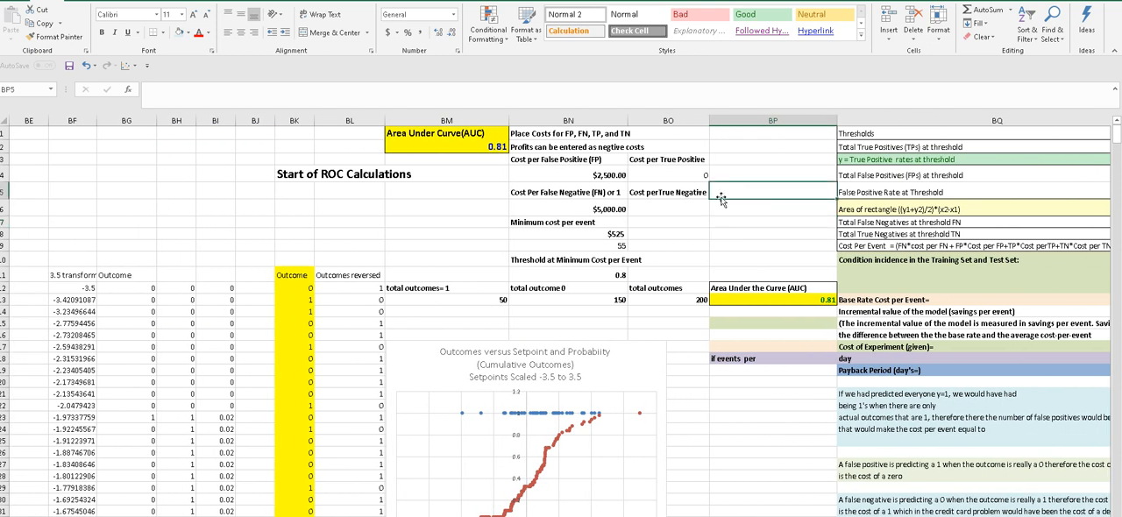
left_click(699, 382)
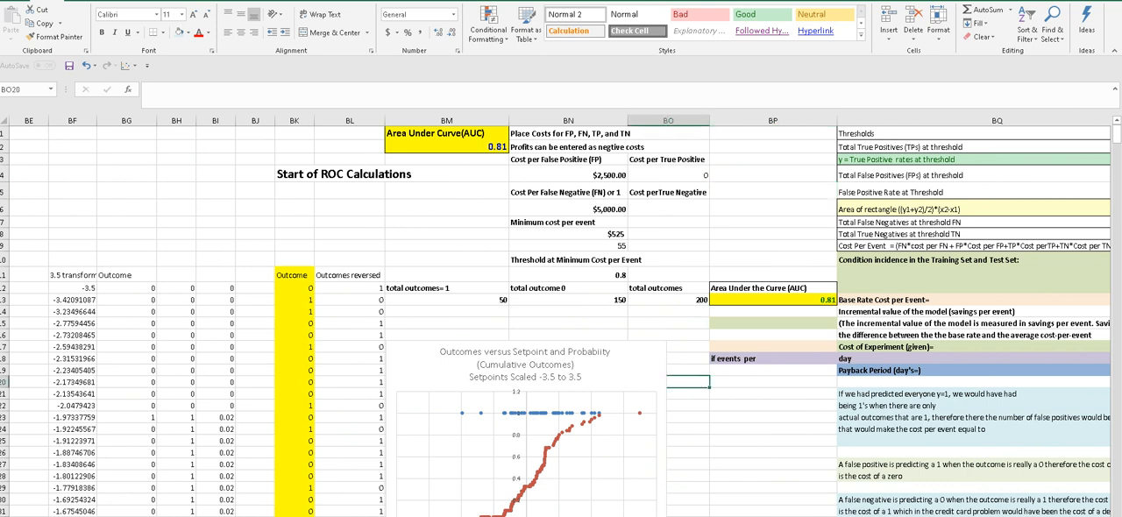
- Highlight the column BQ labels from Thresholds down to the false negative note for review, and clear the selection
scroll(656, 427, "right", 4)
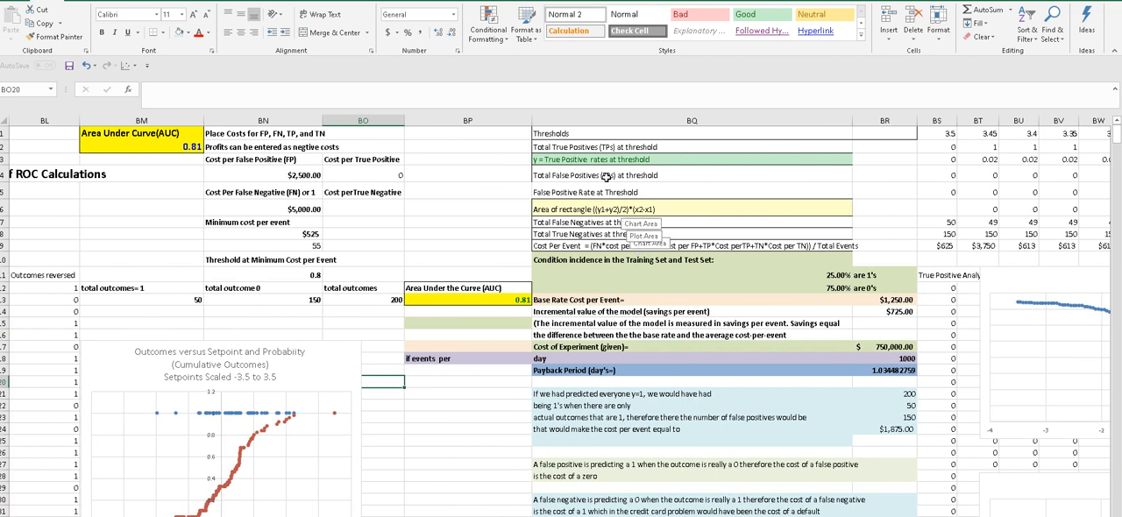
left_click_drag(596, 133, 596, 515)
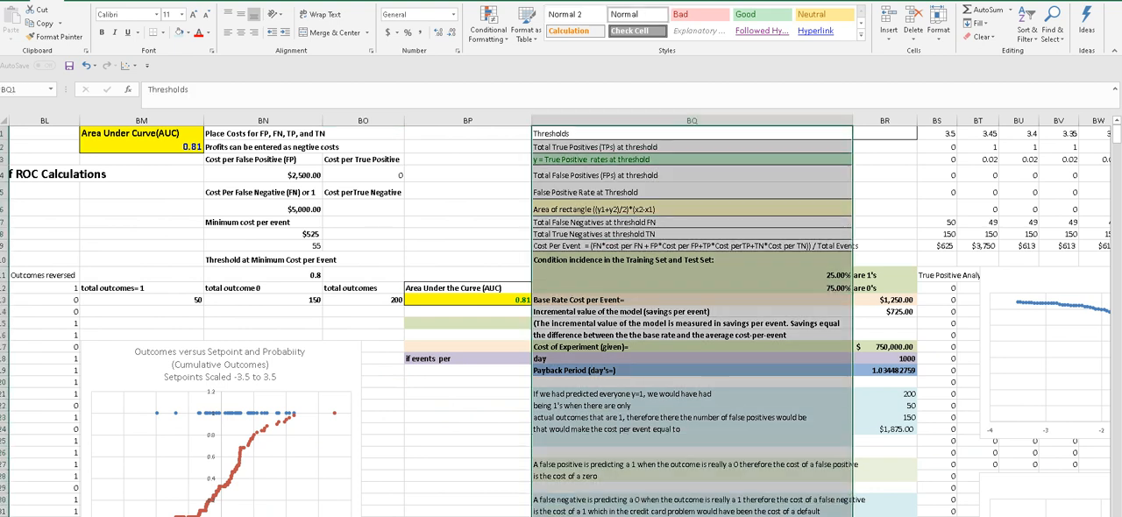
left_click(495, 430)
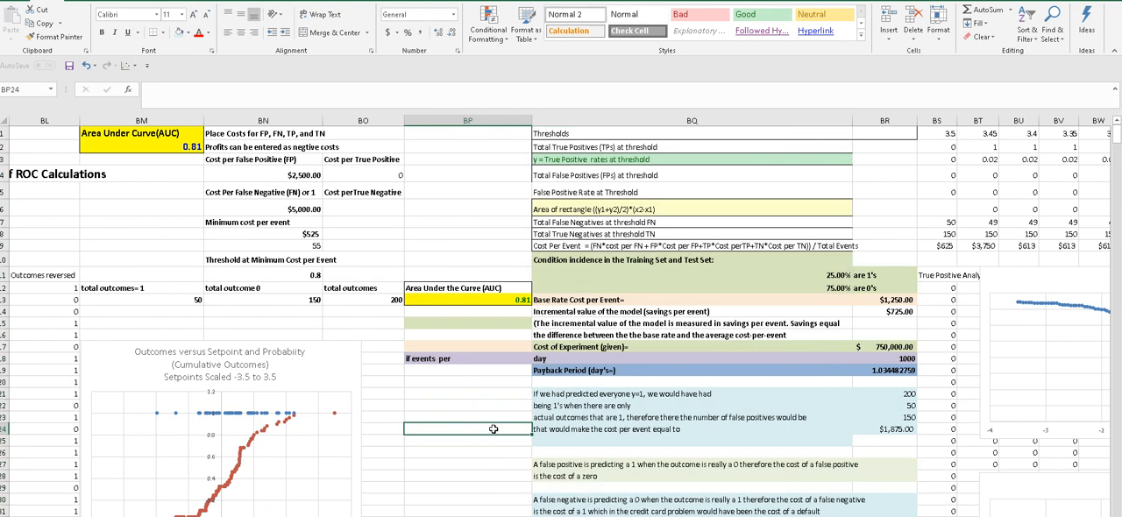